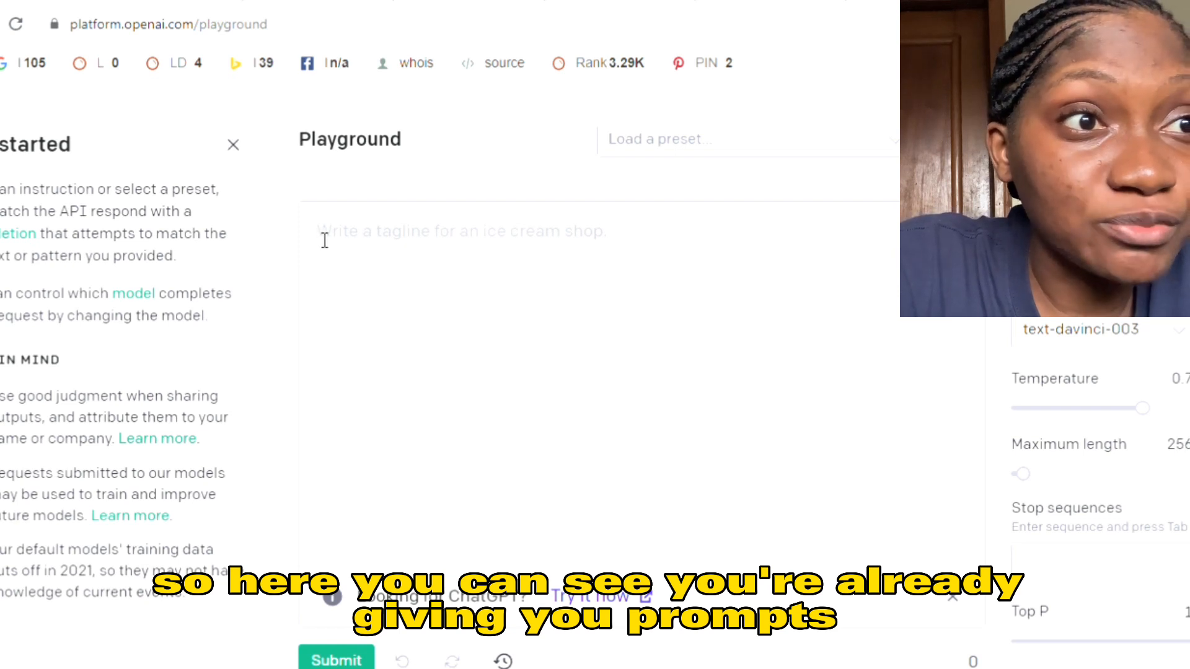
- Submit the prompt "Generate 5 content ideas for a blog post on Business success" in the Playground
click(380, 247)
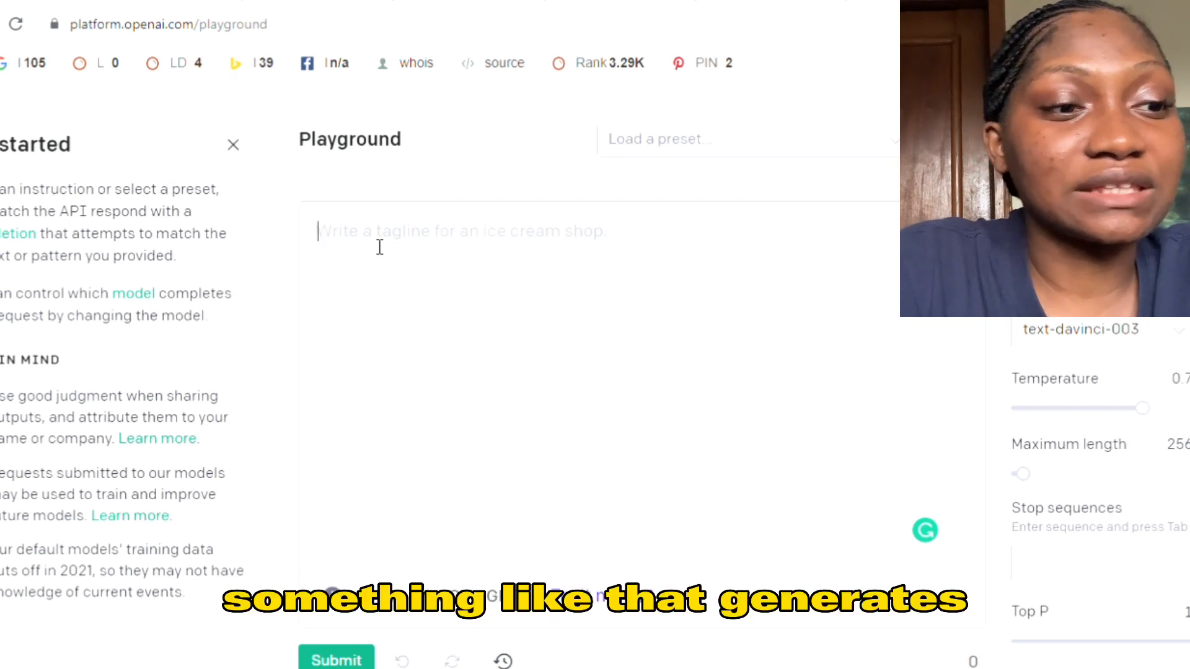
text(Genera)
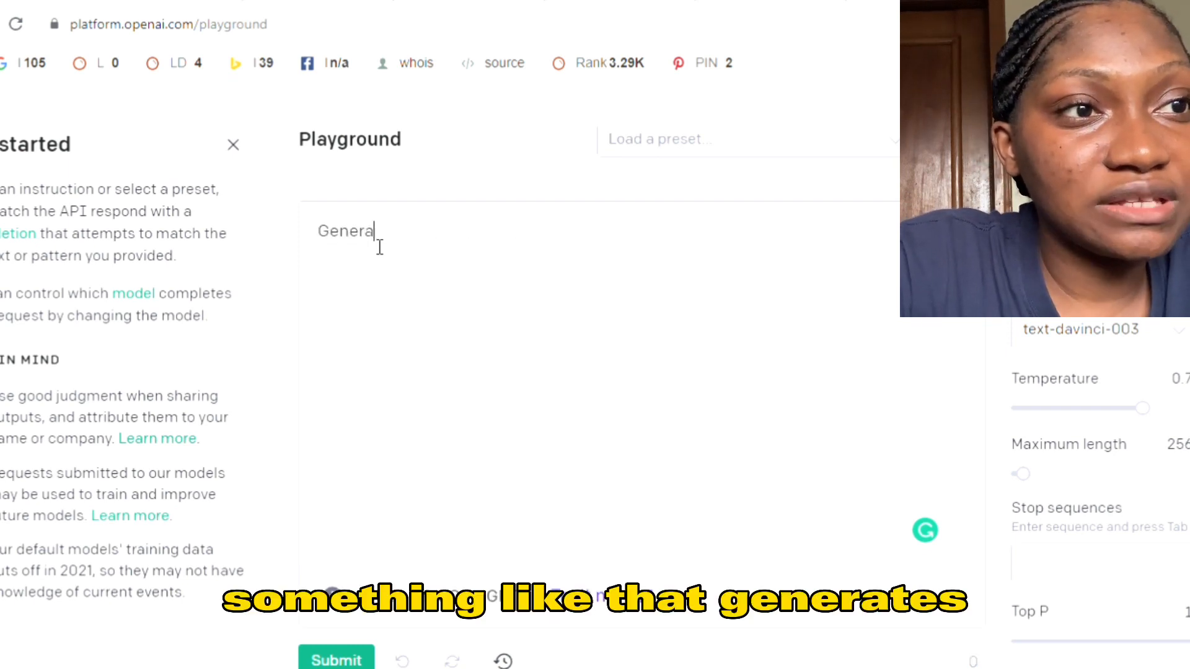
text(te 5 )
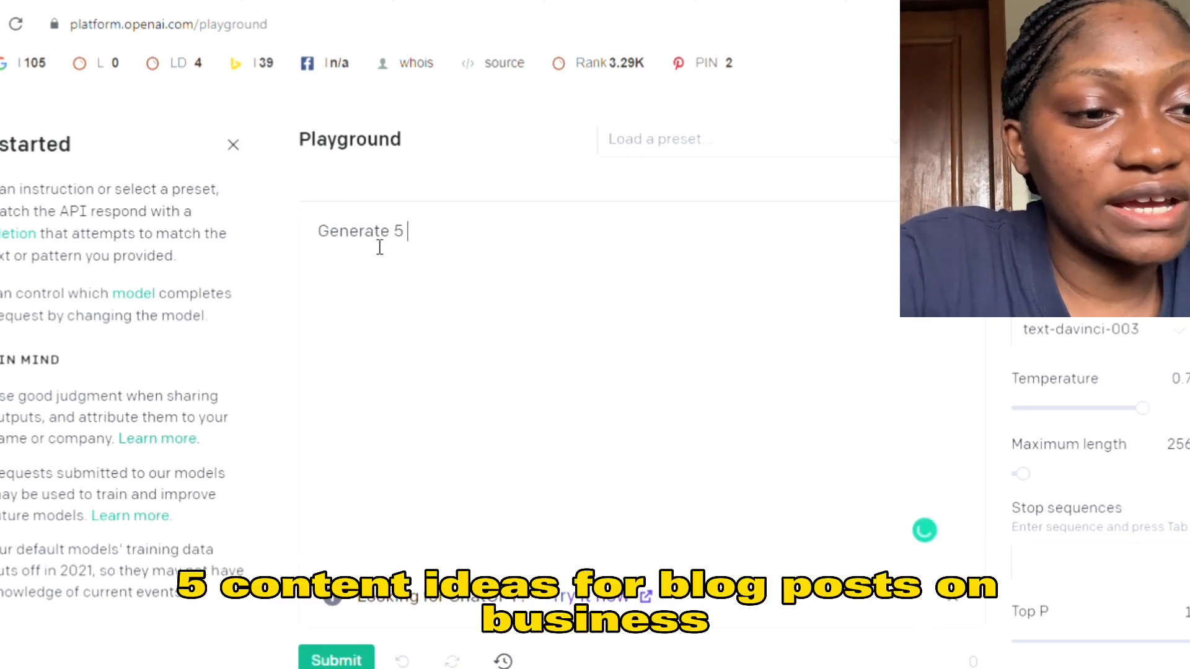
text(content id)
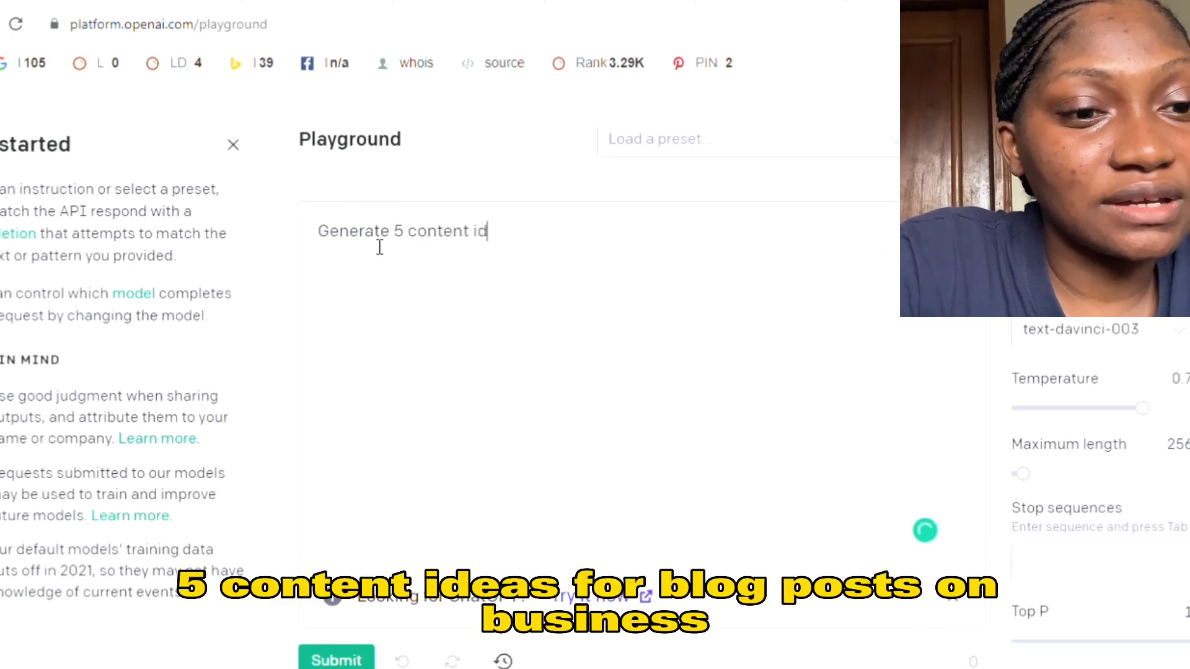
text(eas for a bl)
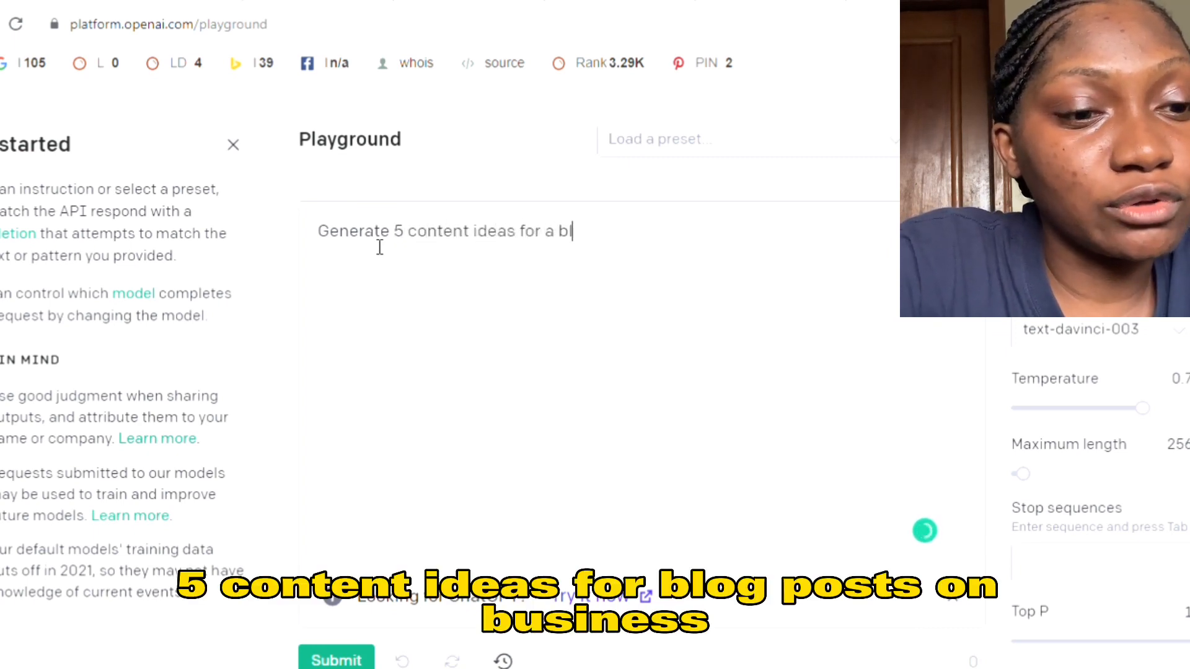
text(og post on B)
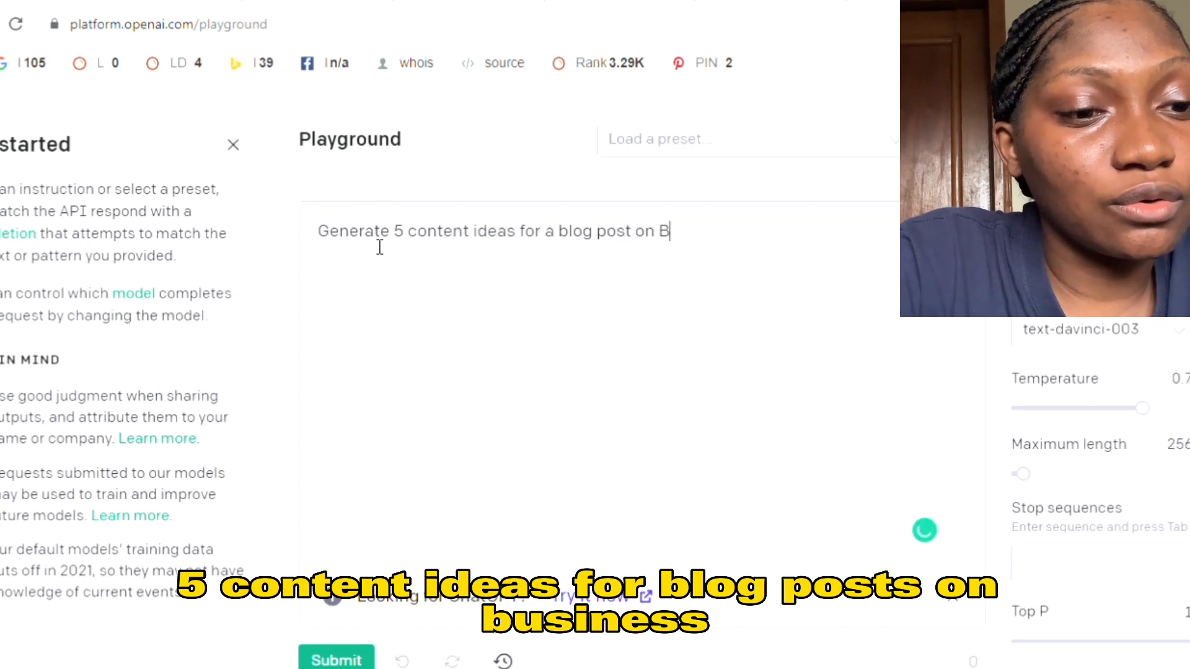
text(usiness suc)
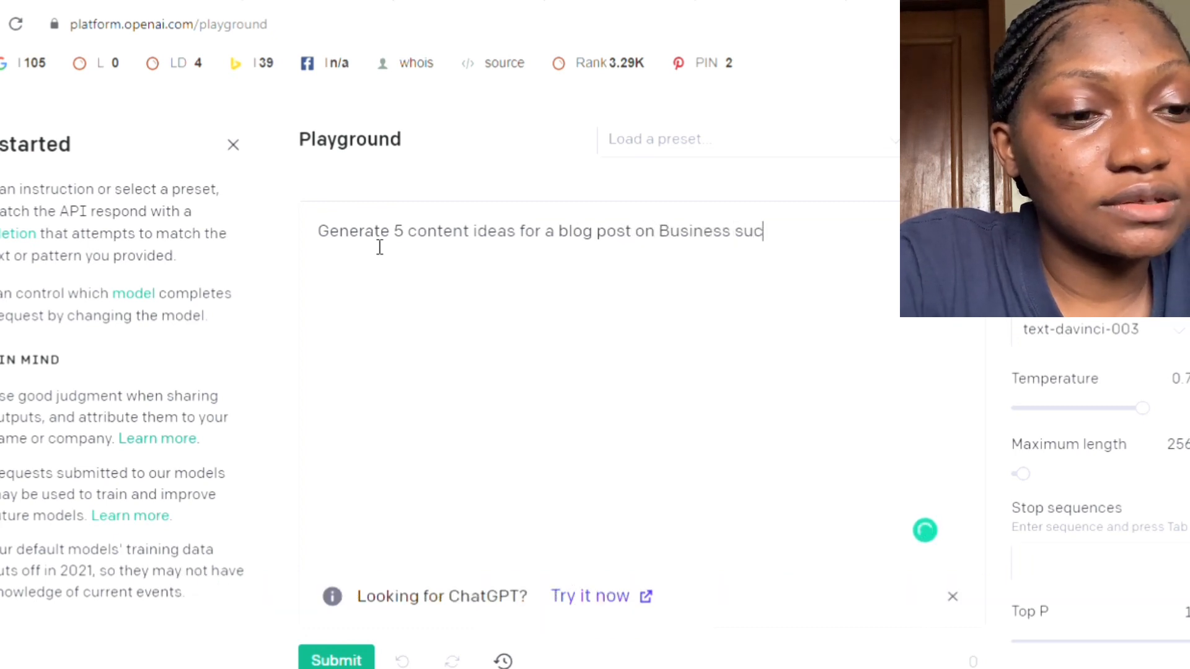
text(cess)
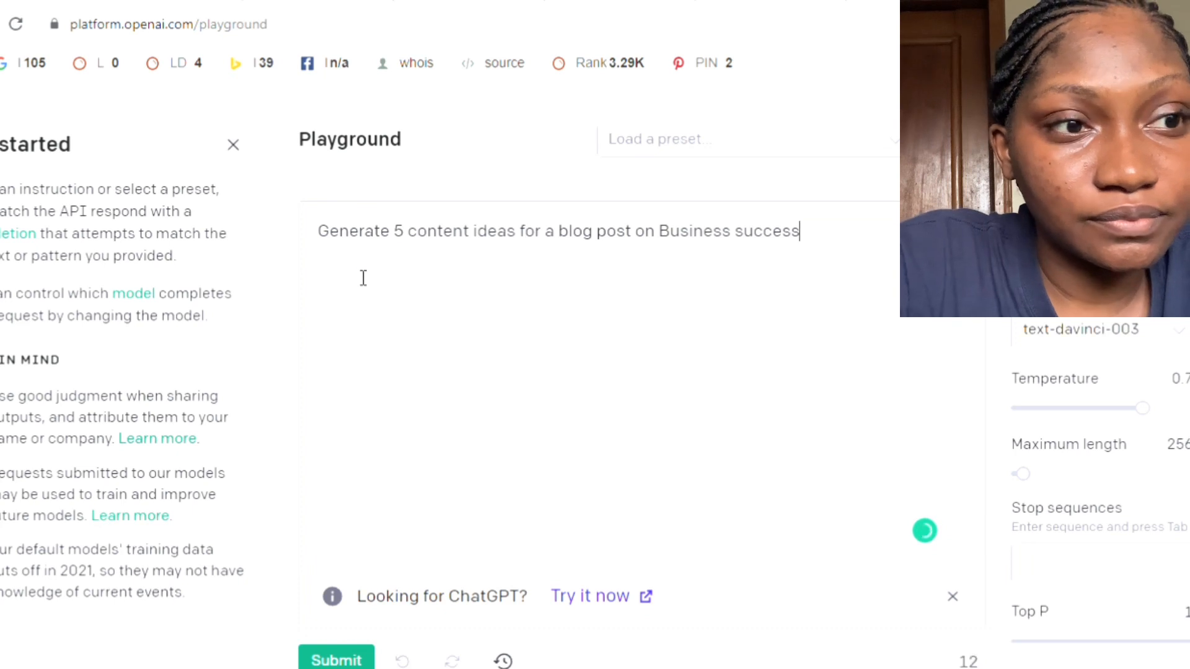
click(341, 659)
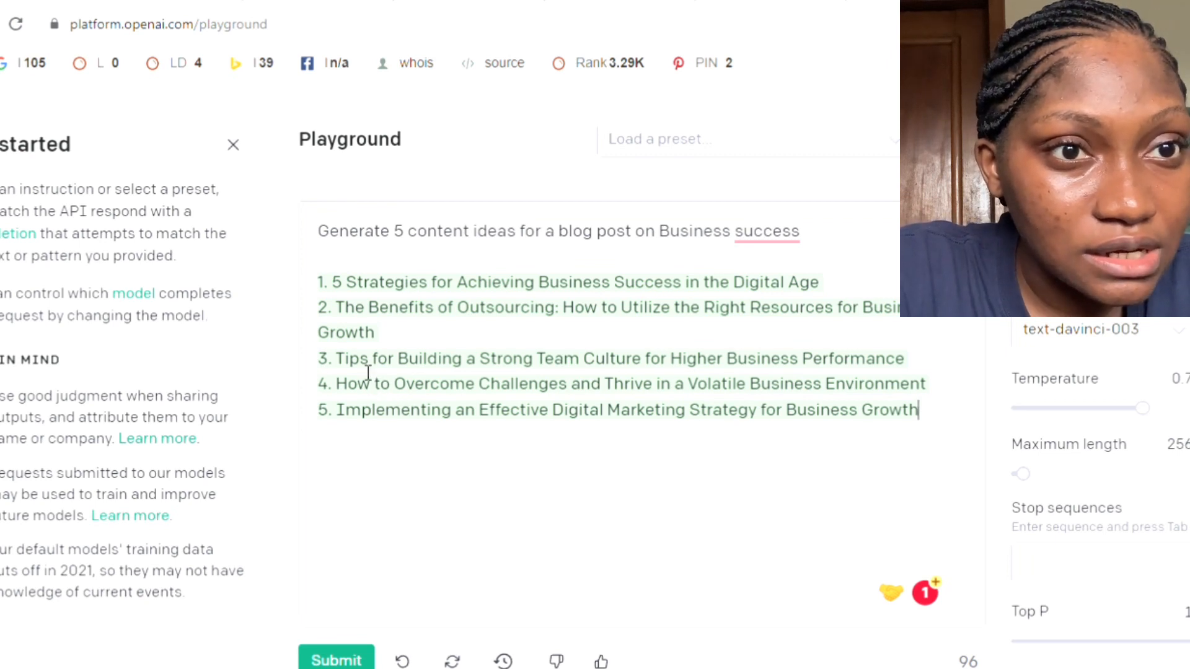
drag(332, 282, 746, 282)
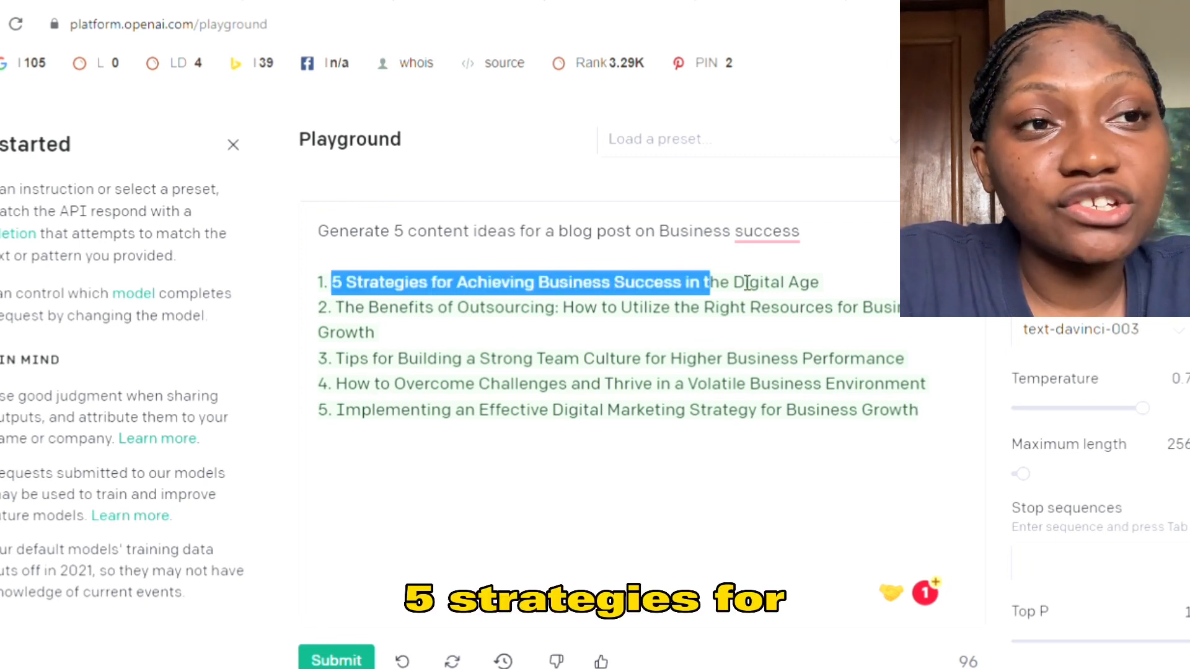
click(740, 308)
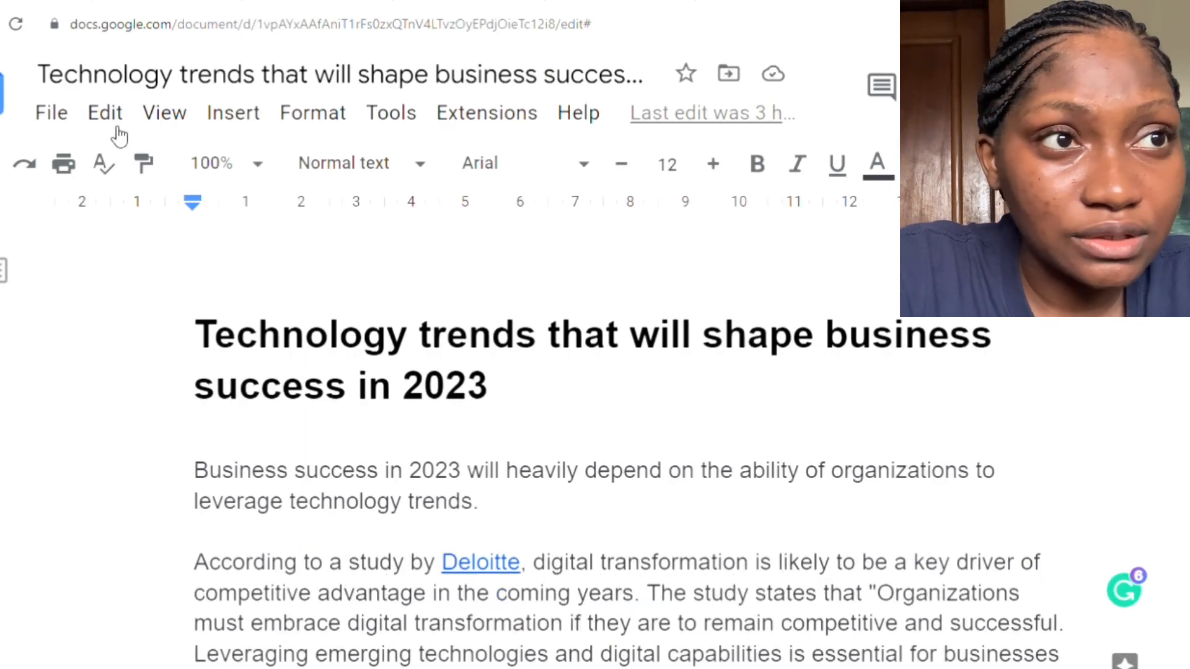
- Create a blank Google Docs document and copy in the first idea, "5 Strategies for Achieving Business Success in the Digital Age", with a blank line below
click(3, 100)
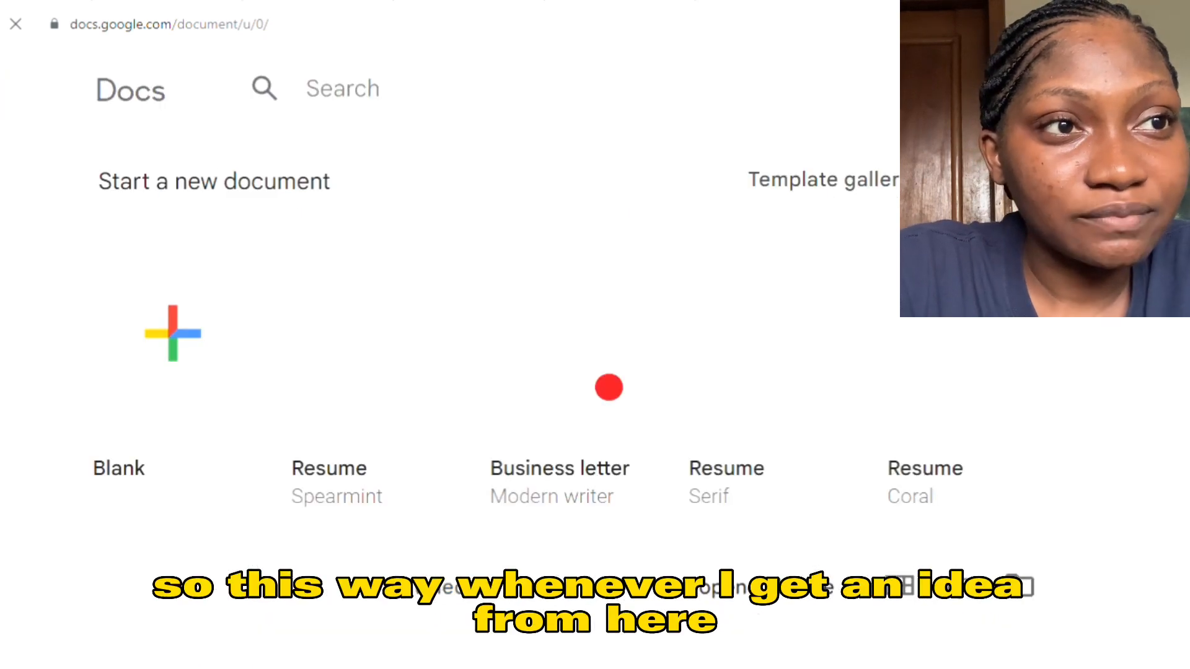
click(174, 324)
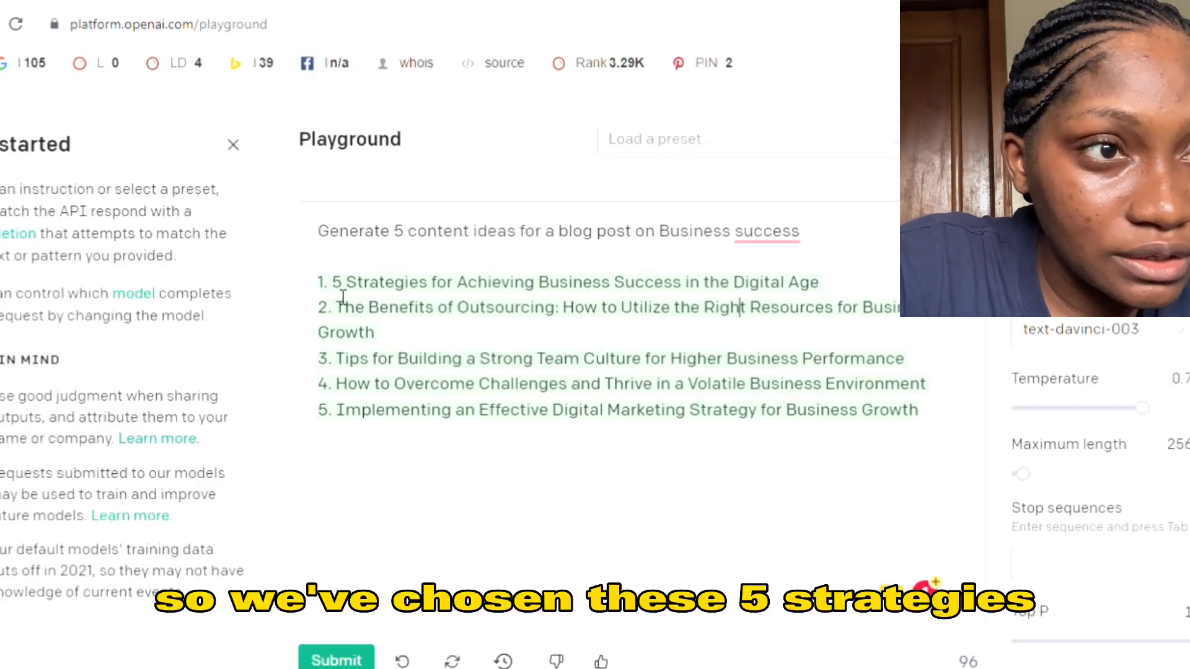
drag(336, 286, 823, 285)
key(ctrl+c)
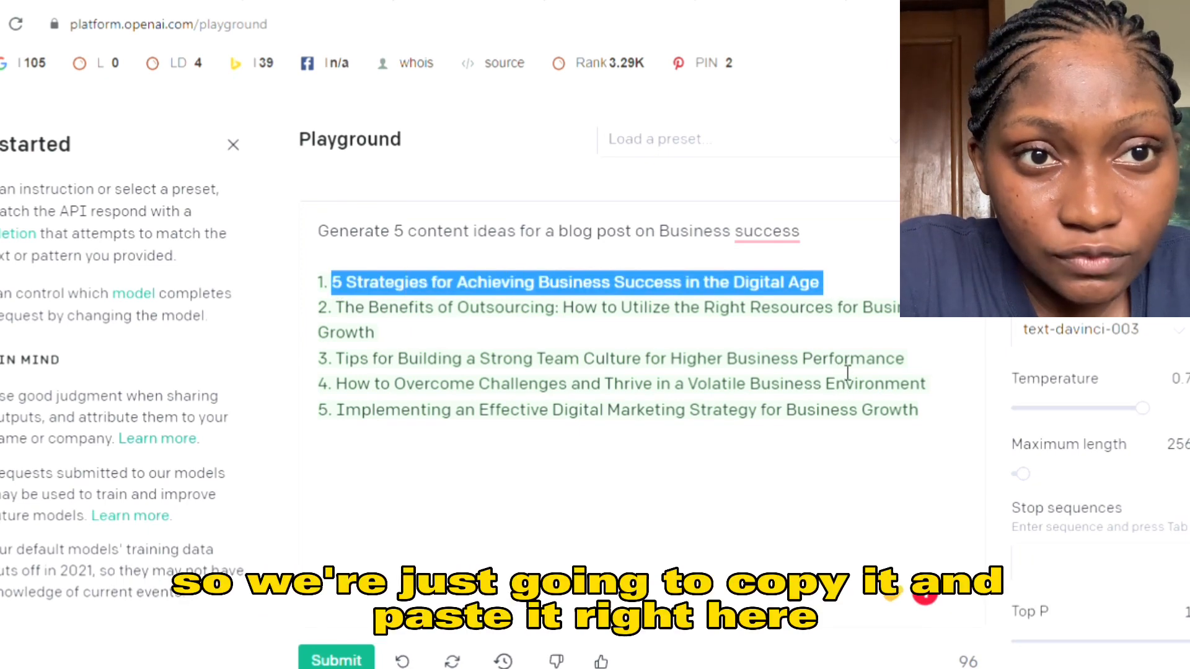
click(620, 1)
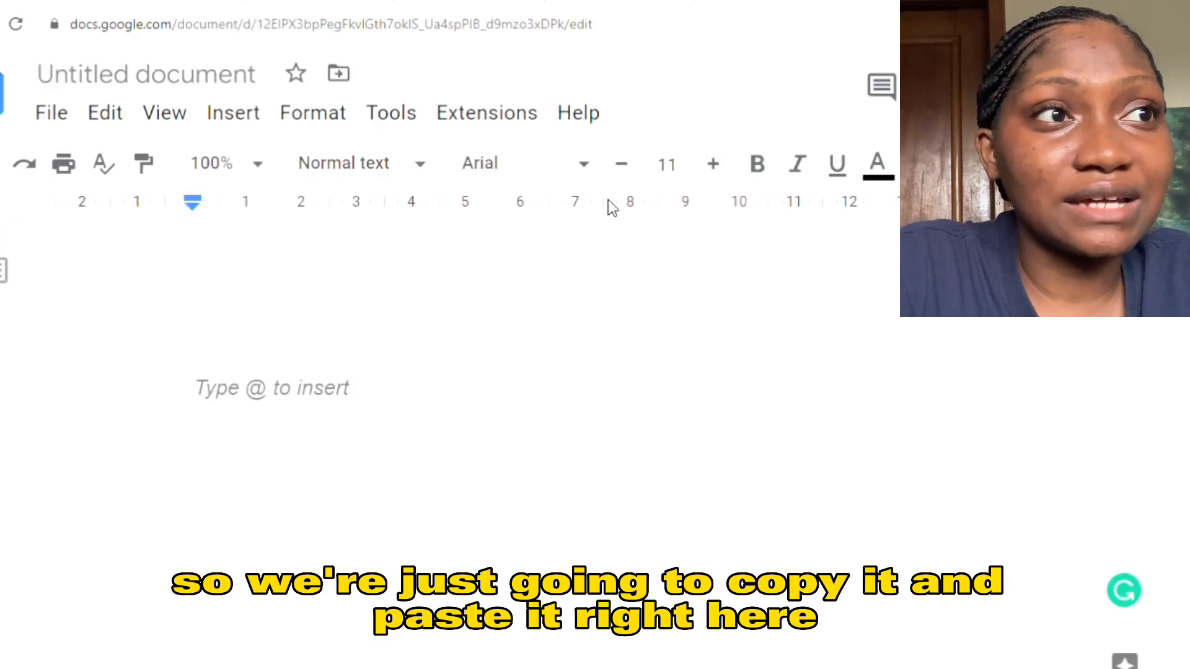
key(ctrl+v)
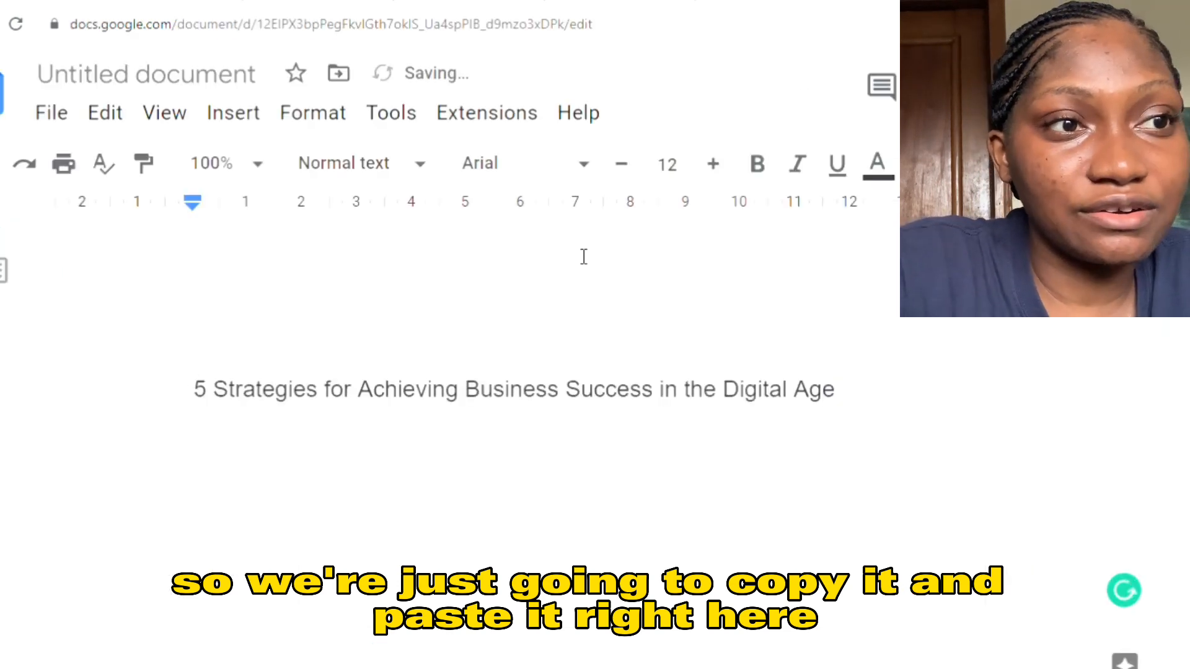
key(Return)
key(Return)
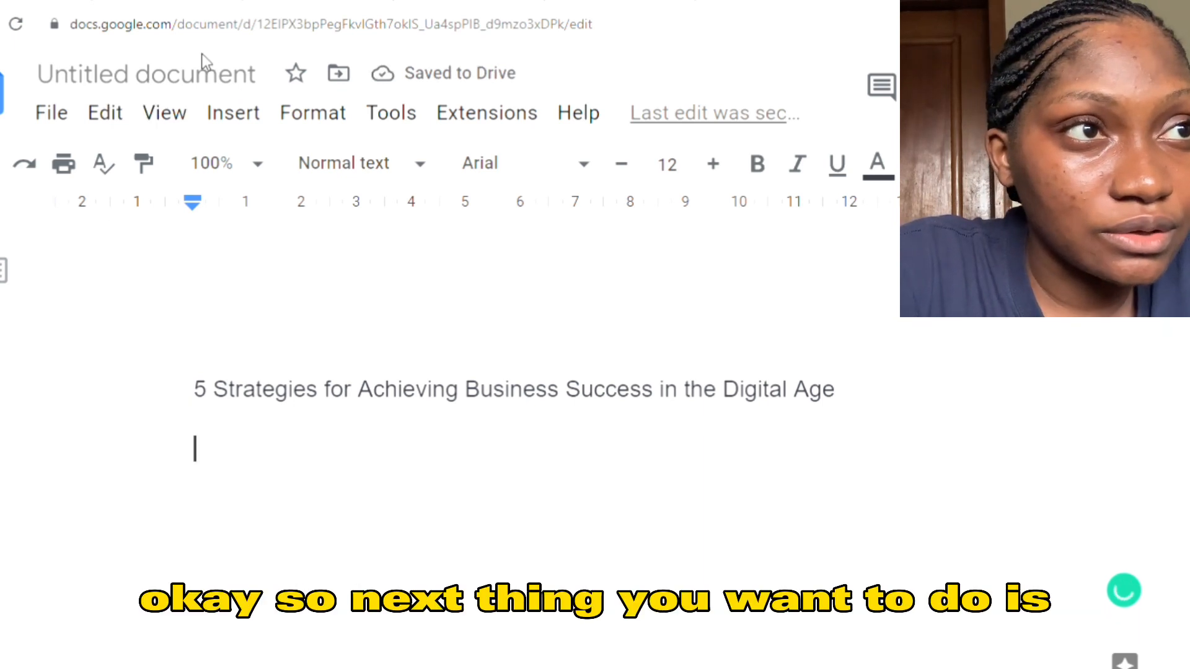
- Switch back to the OpenAI Playground and submit "Create relevant keywords for the 1st idea" below the five ideas
click(28, 0)
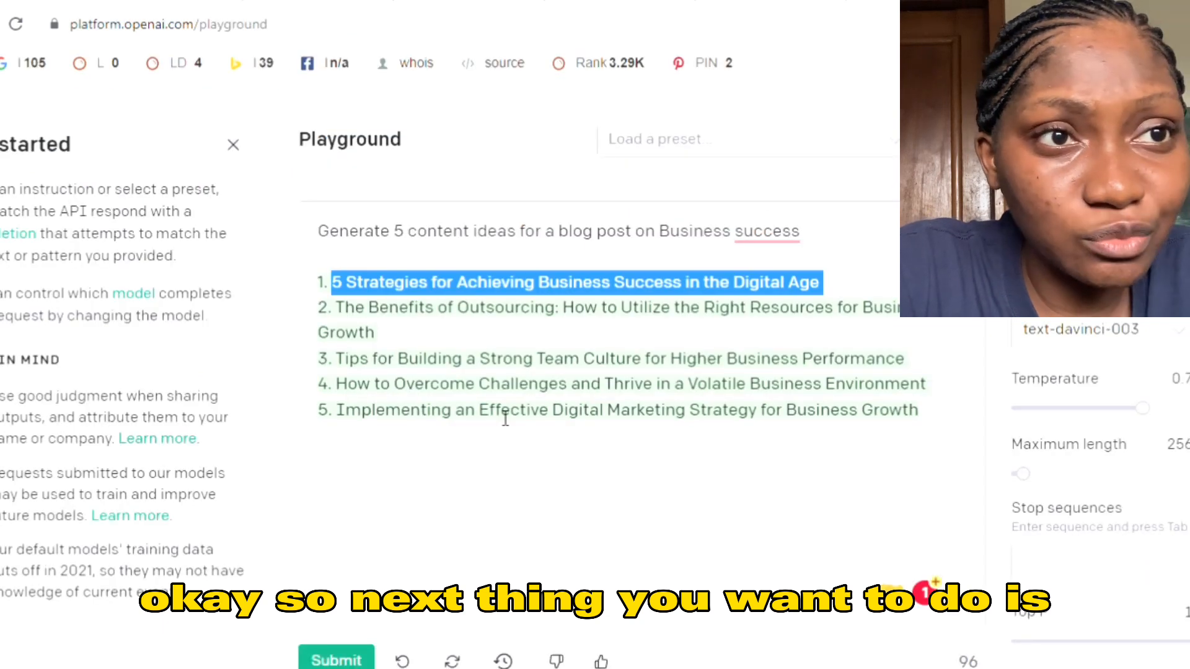
click(935, 421)
key(Return)
key(Return)
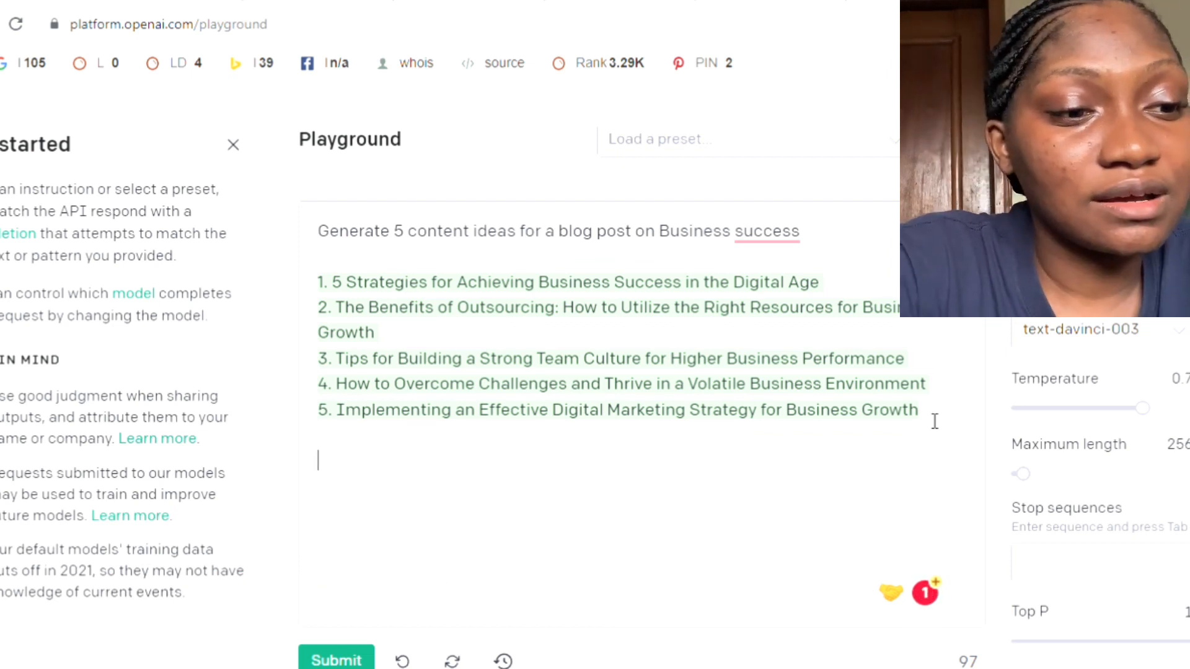
text(Create)
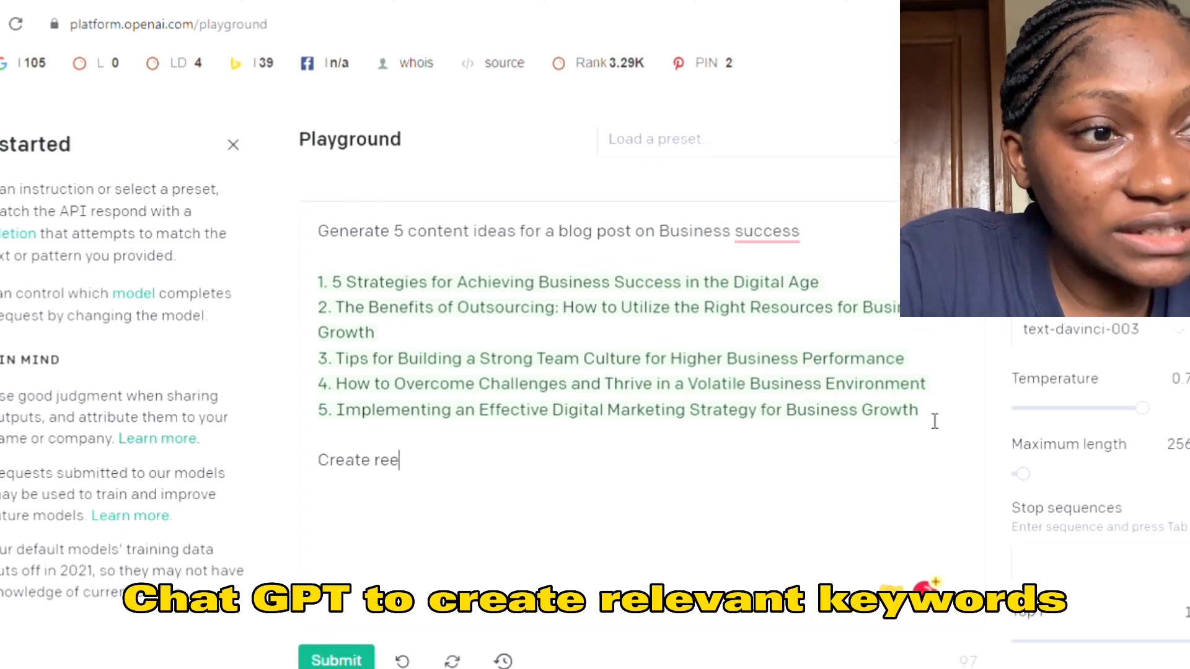
text( relevant)
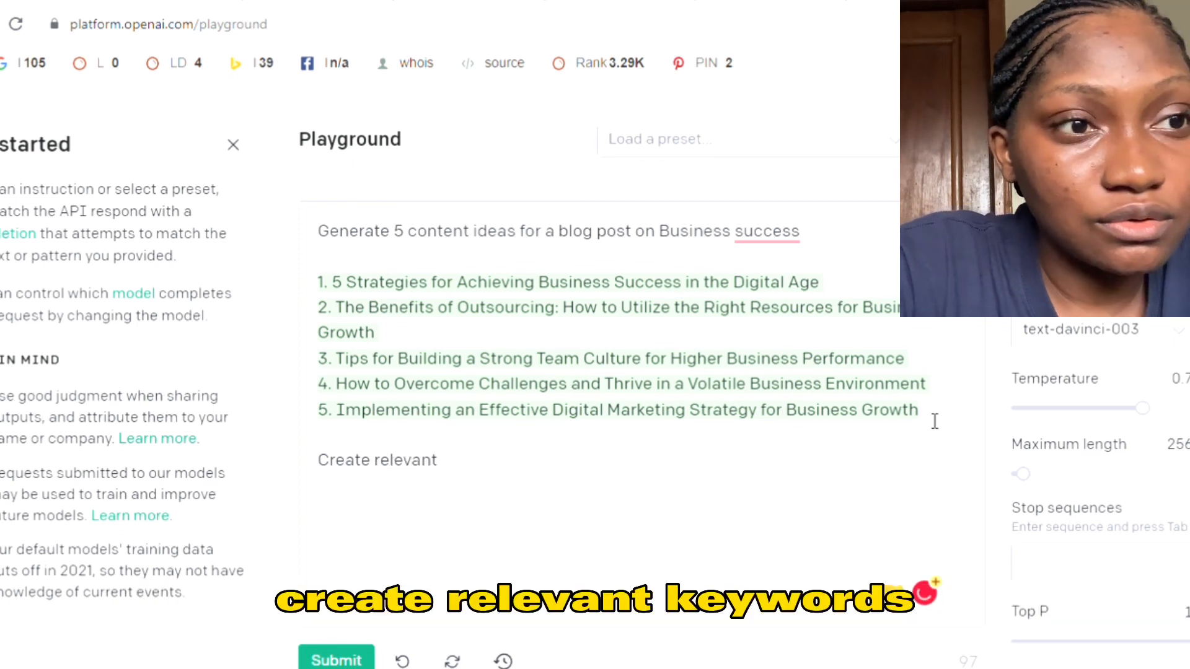
text( keyw)
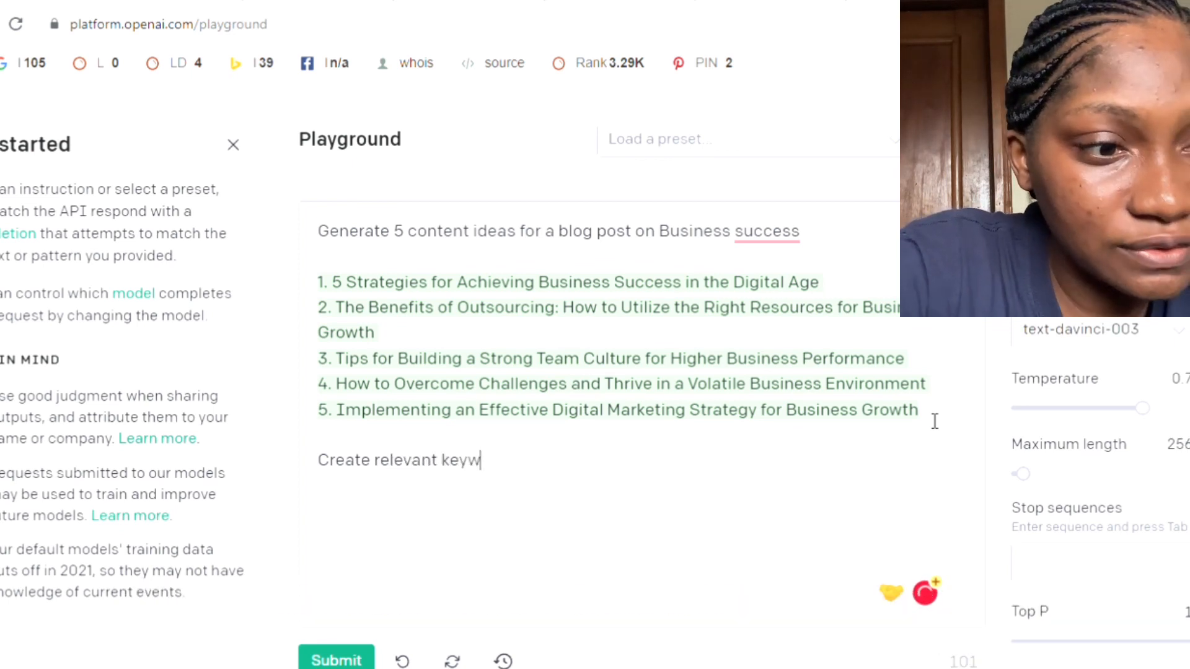
text(ords for )
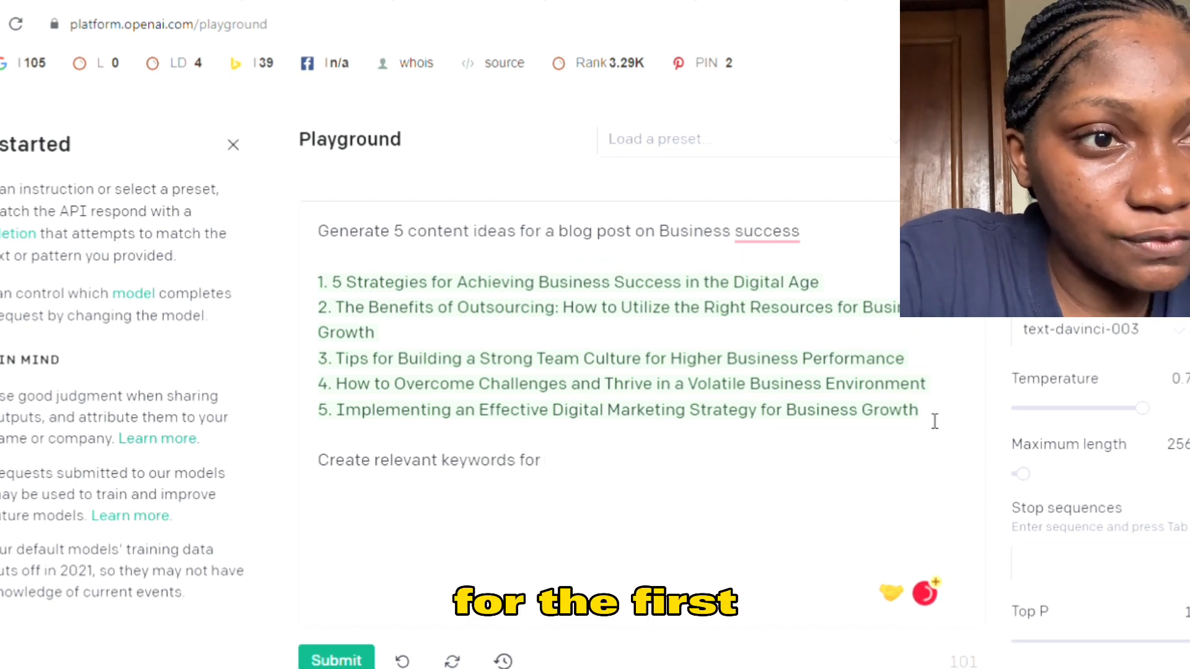
text(the 1st )
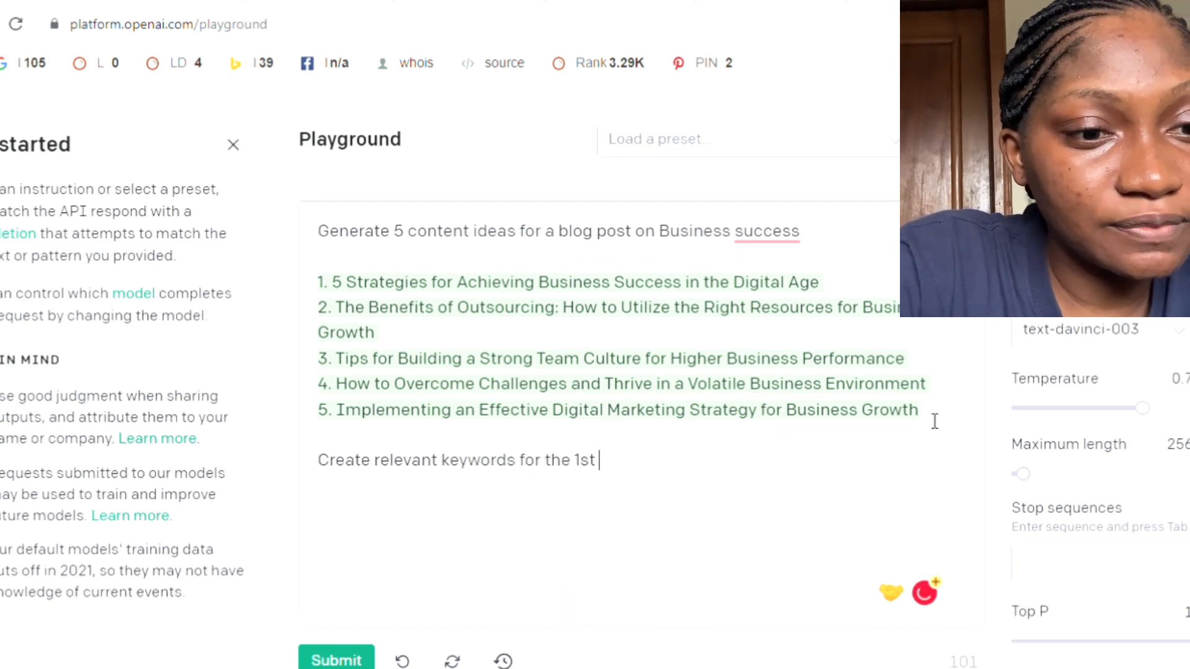
text(idea)
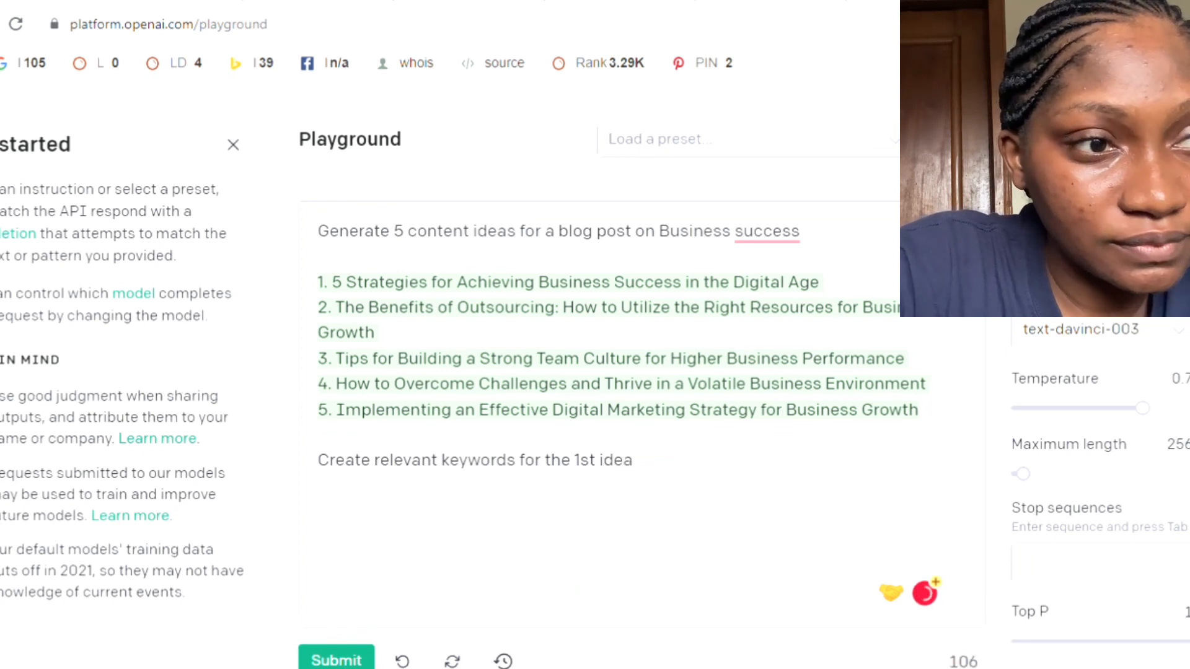
click(334, 657)
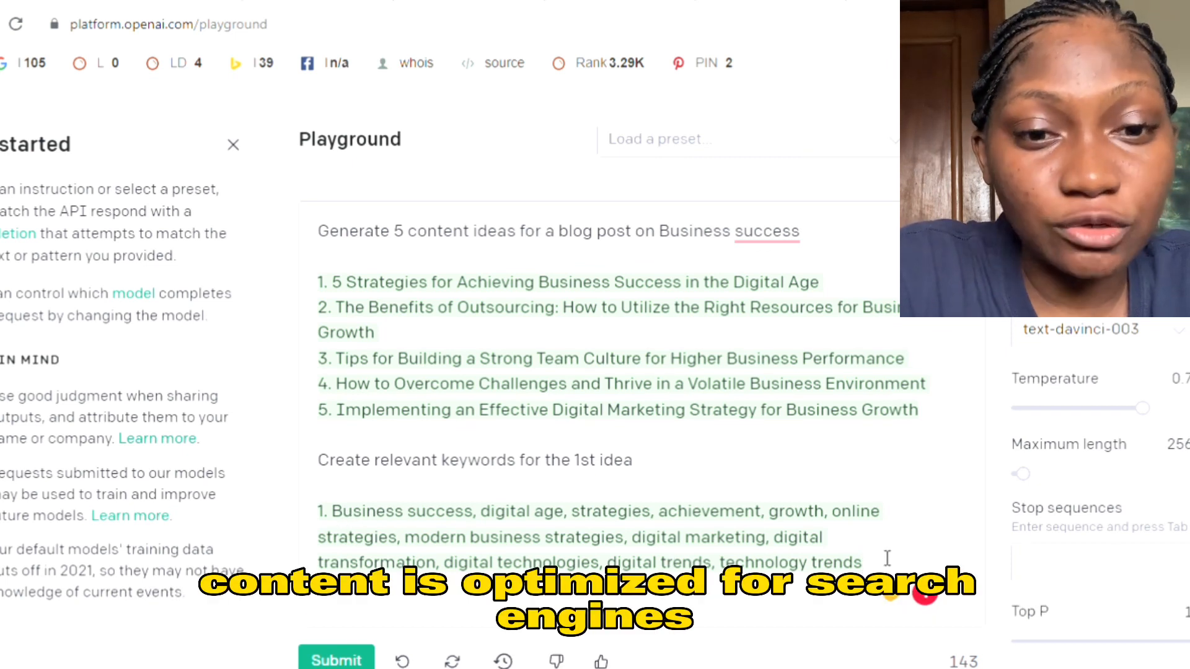
- Submit the follow-up prompt "Create an outline for the 1st idea" below the generated keywords
key(Return)
key(Return)
key(Return)
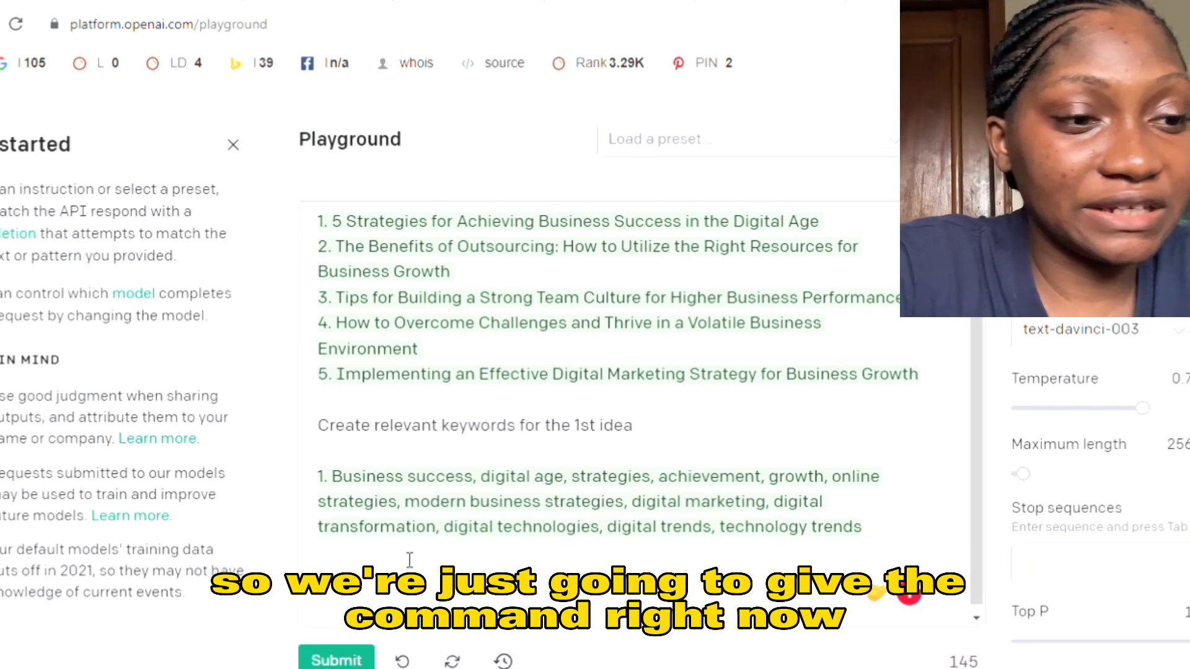
text(Create )
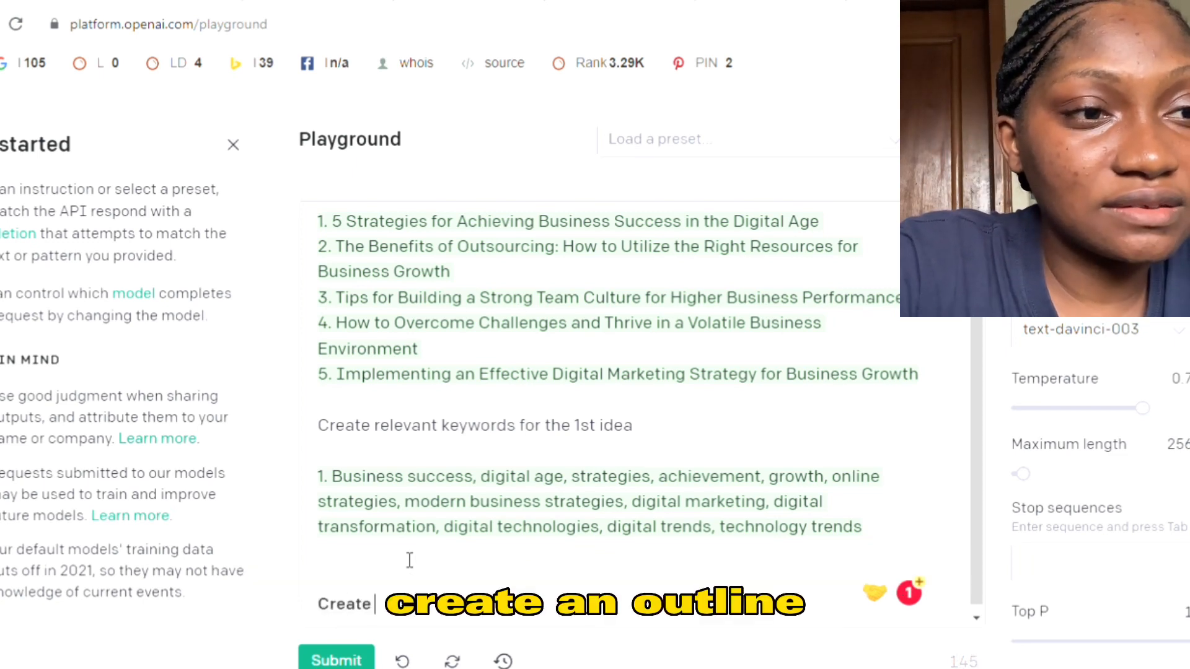
text(a)
text(n outline for)
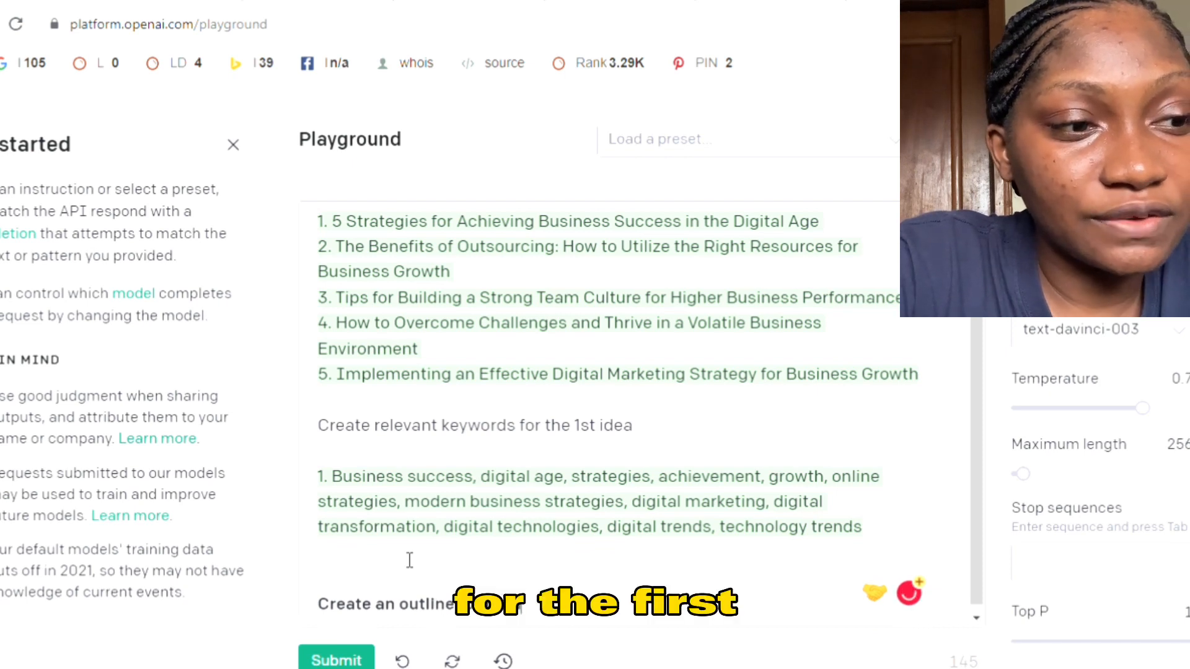
text( the 1st idea)
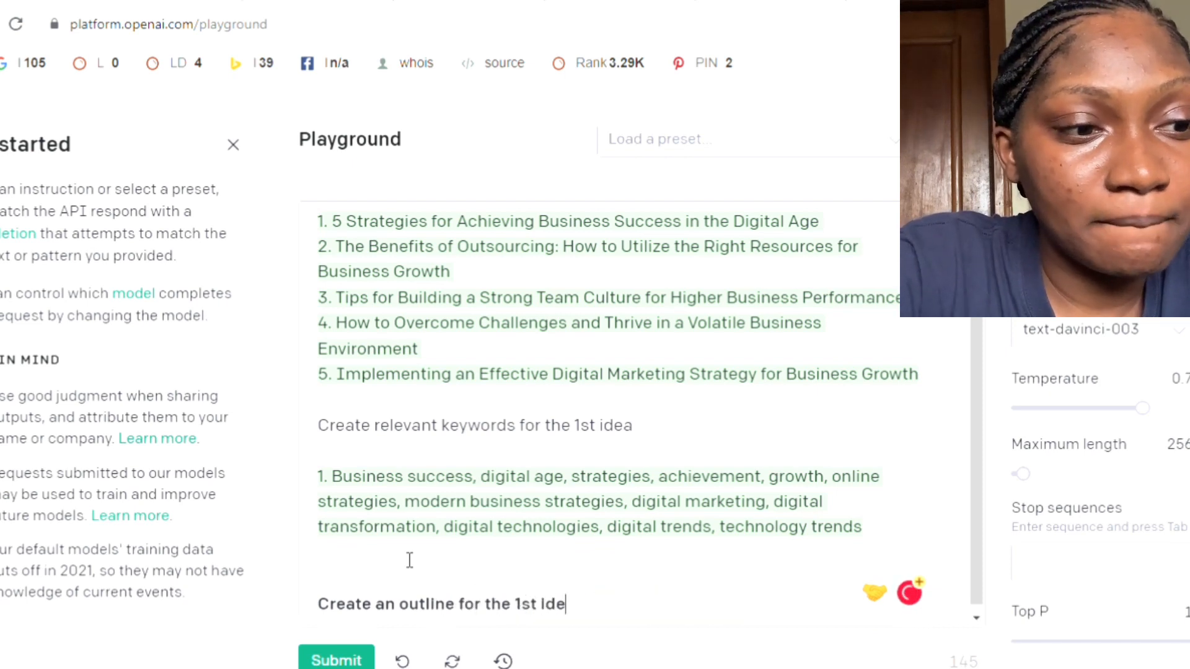
click(357, 659)
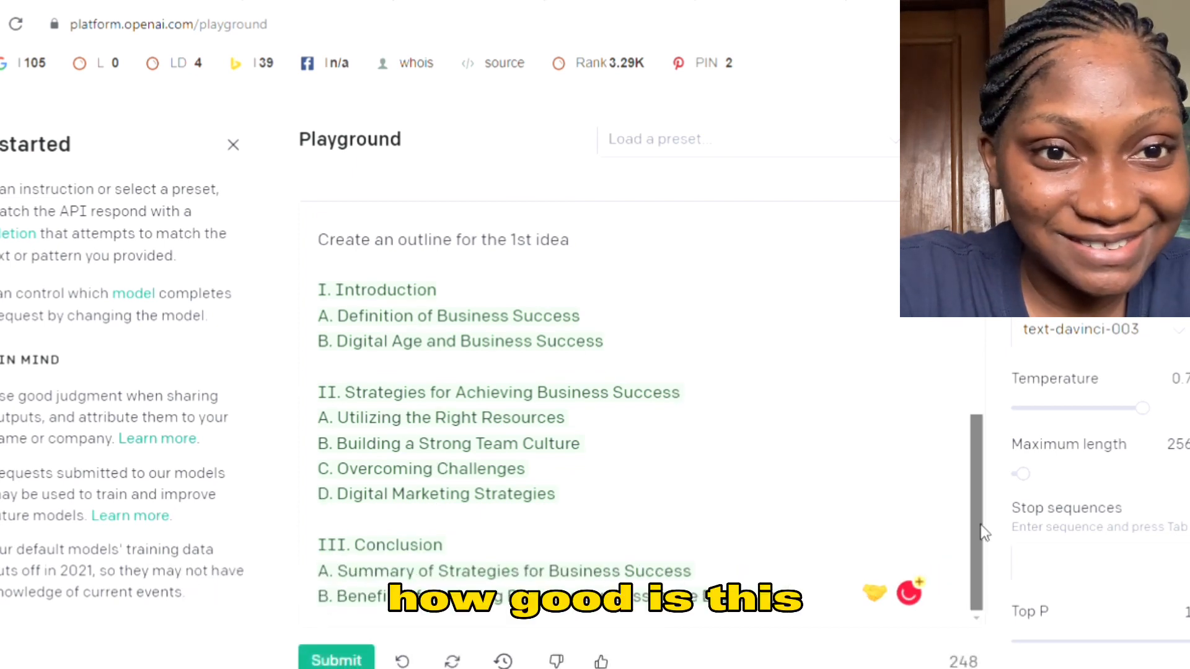
- Submit the prompt "Write an introduction for the 1st idea" below the generated outline
scroll(981, 550, up, 1)
scroll(976, 548, down, 1)
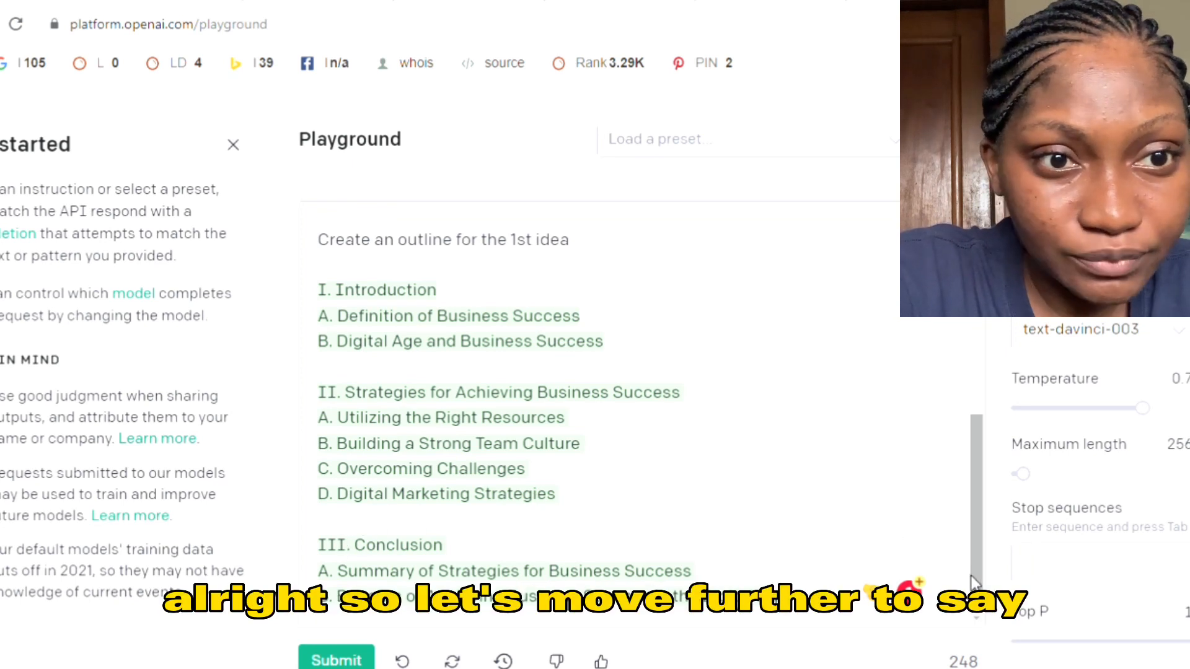
scroll(975, 582, down, 2)
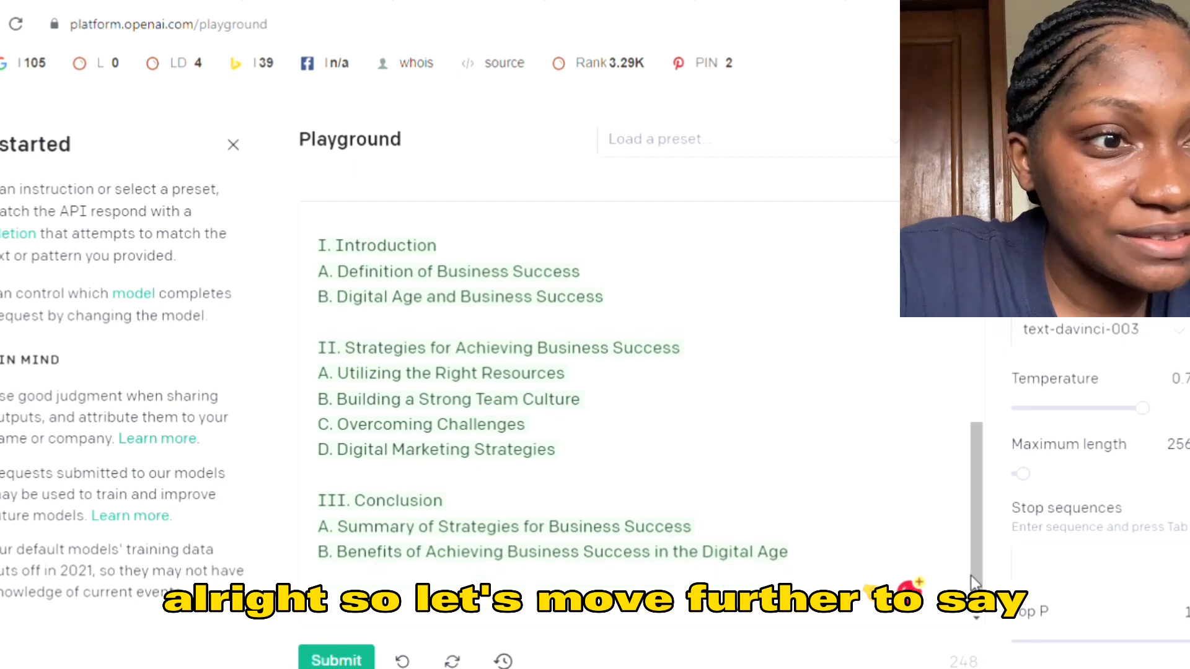
text(W)
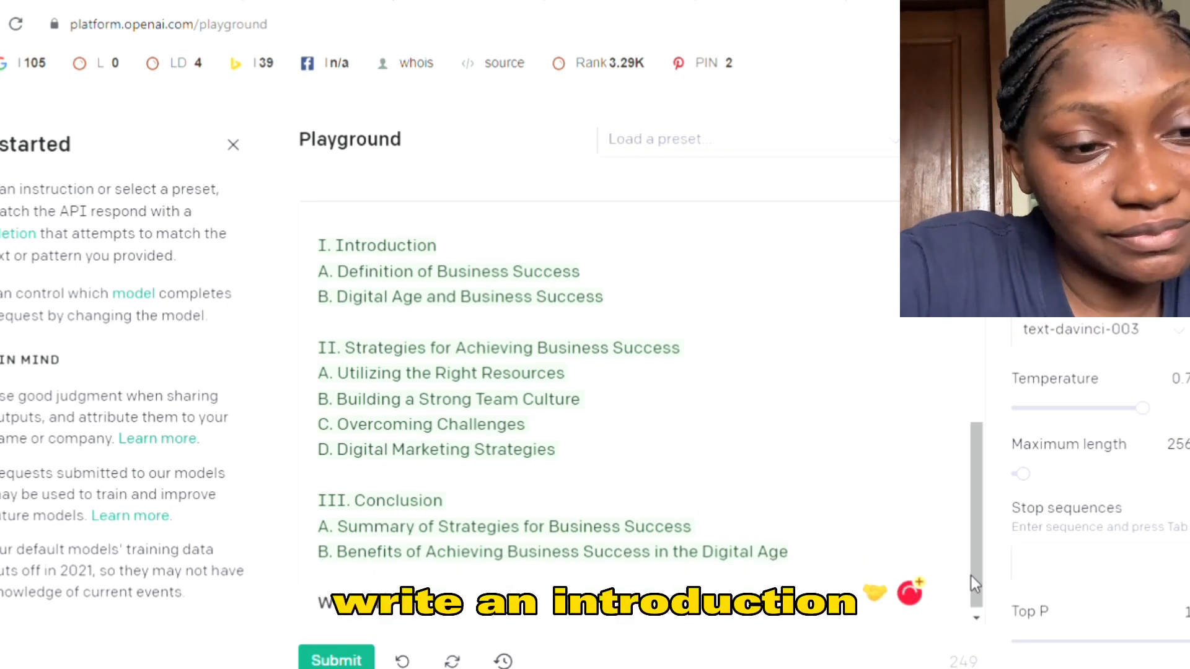
text(rite an Introdu)
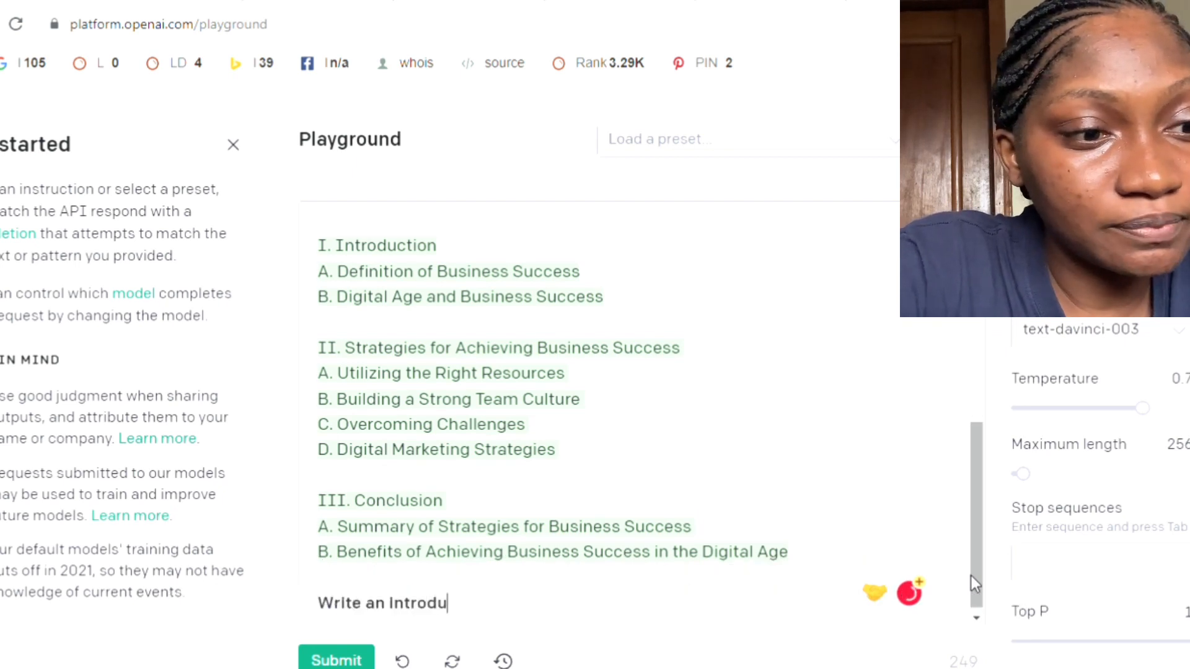
text(ction)
key(BackSpace)
text(on )
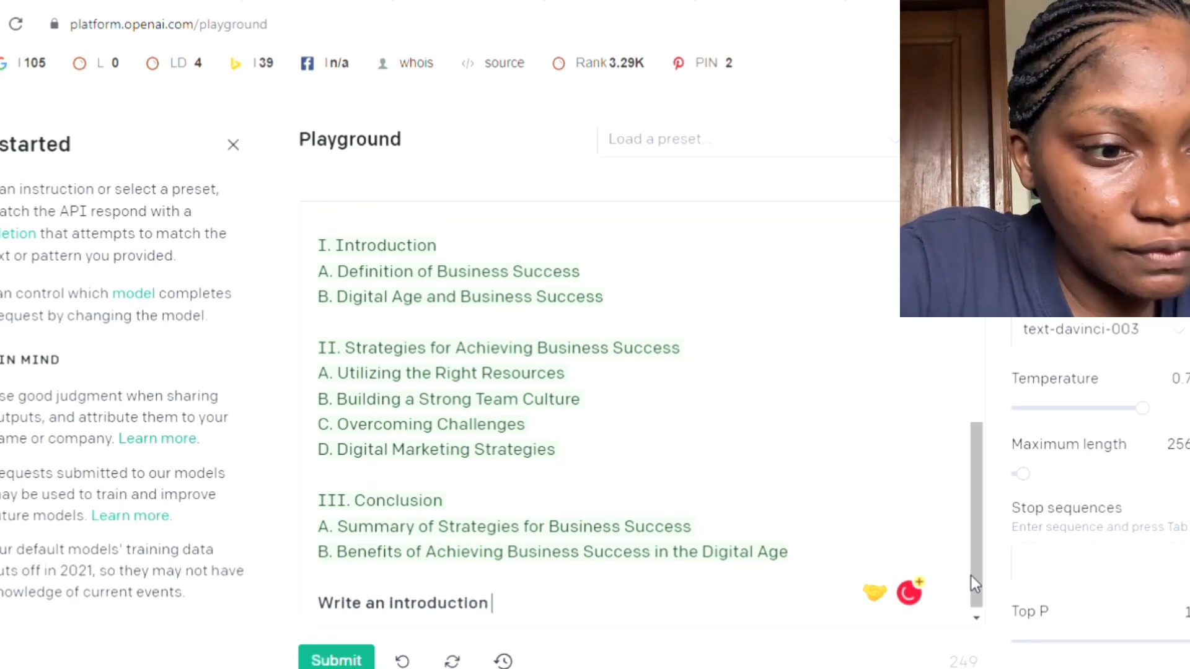
text(for the 1s)
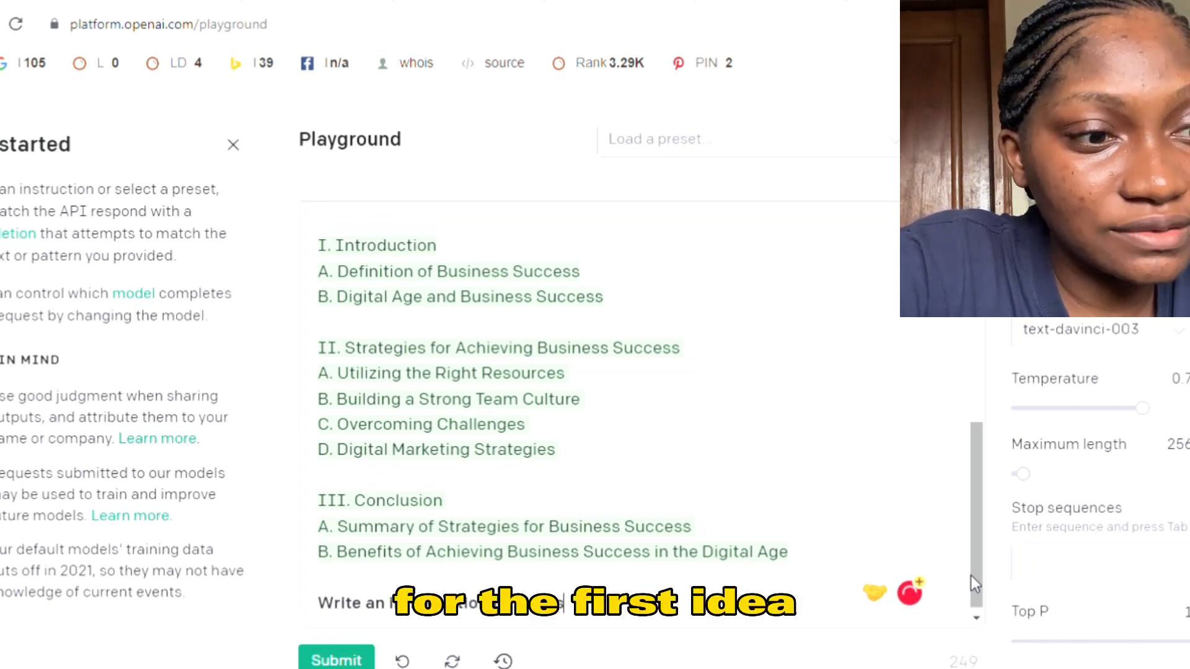
text(t Idea)
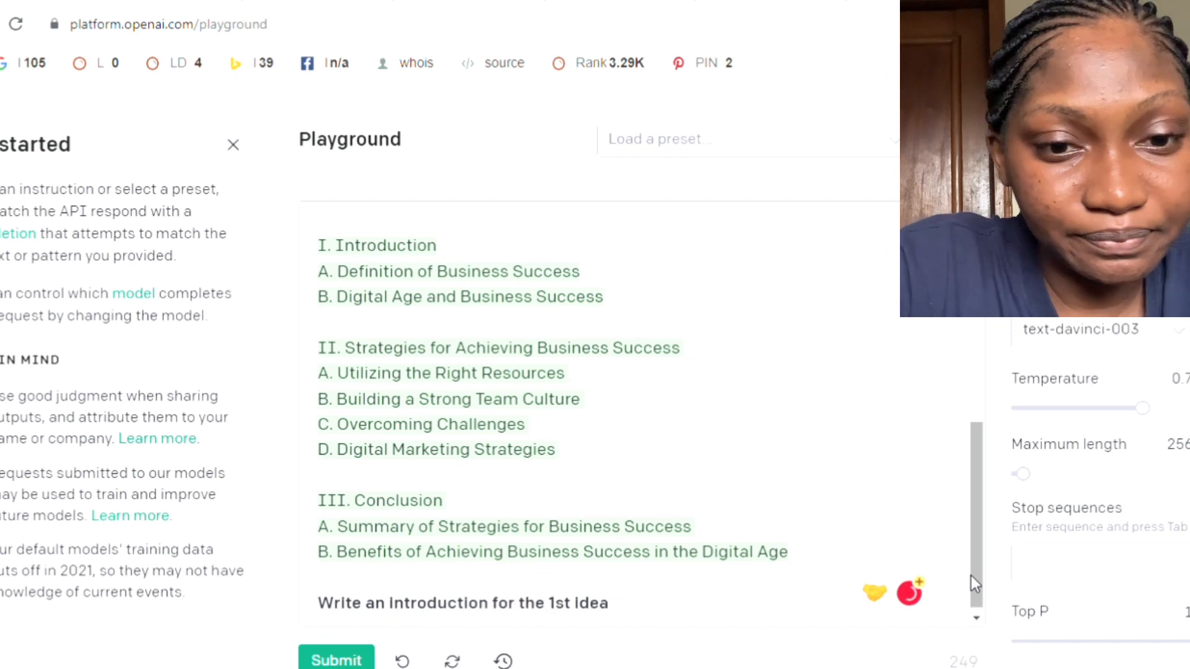
click(332, 661)
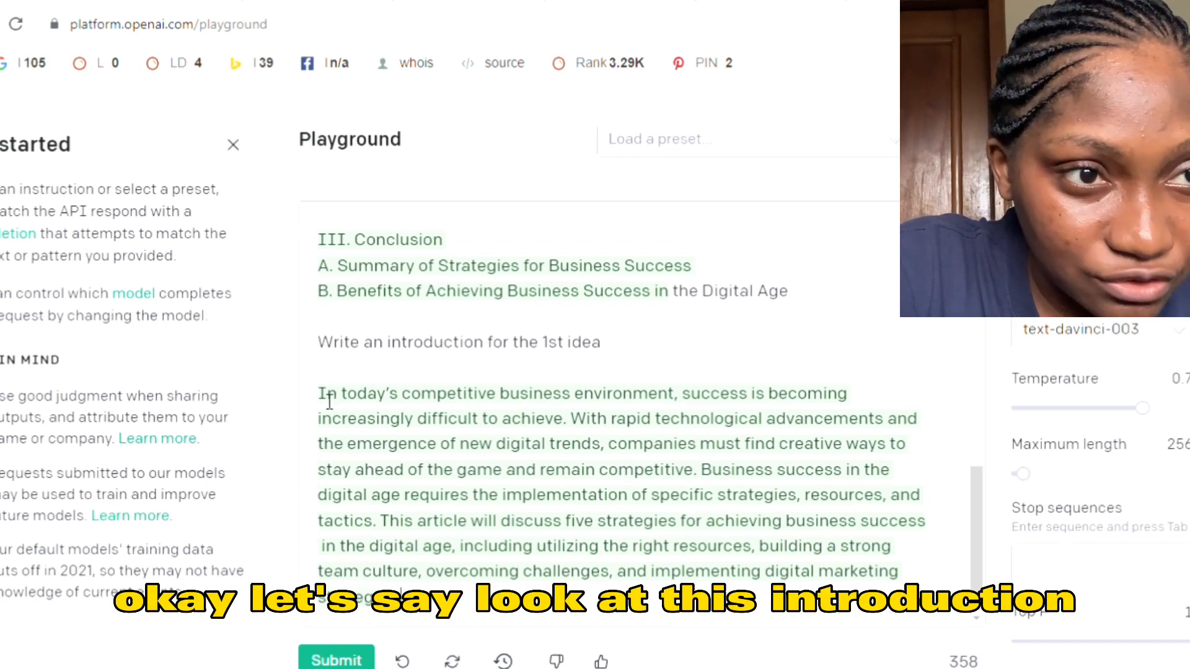
- Copy the introduction's first sentence, "In today's competitive business environment, success is becoming increasingly difficult to achieve."
drag(330, 400, 513, 417)
click(512, 417)
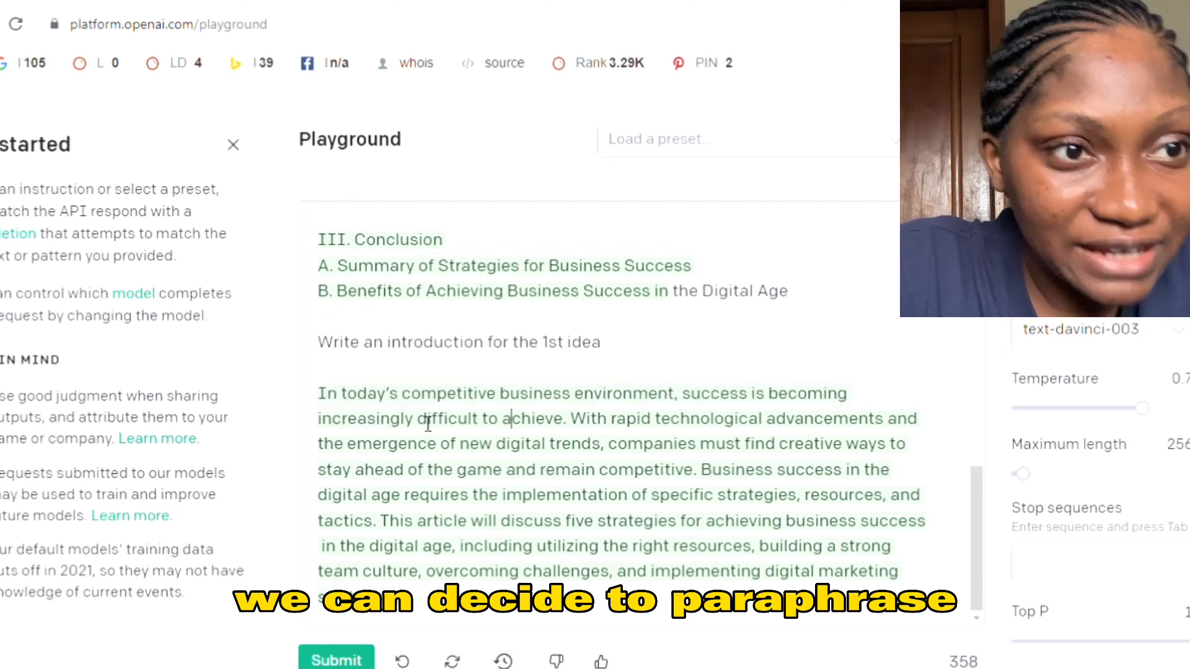
click(321, 404)
drag(344, 404, 580, 420)
key(ctrl+c)
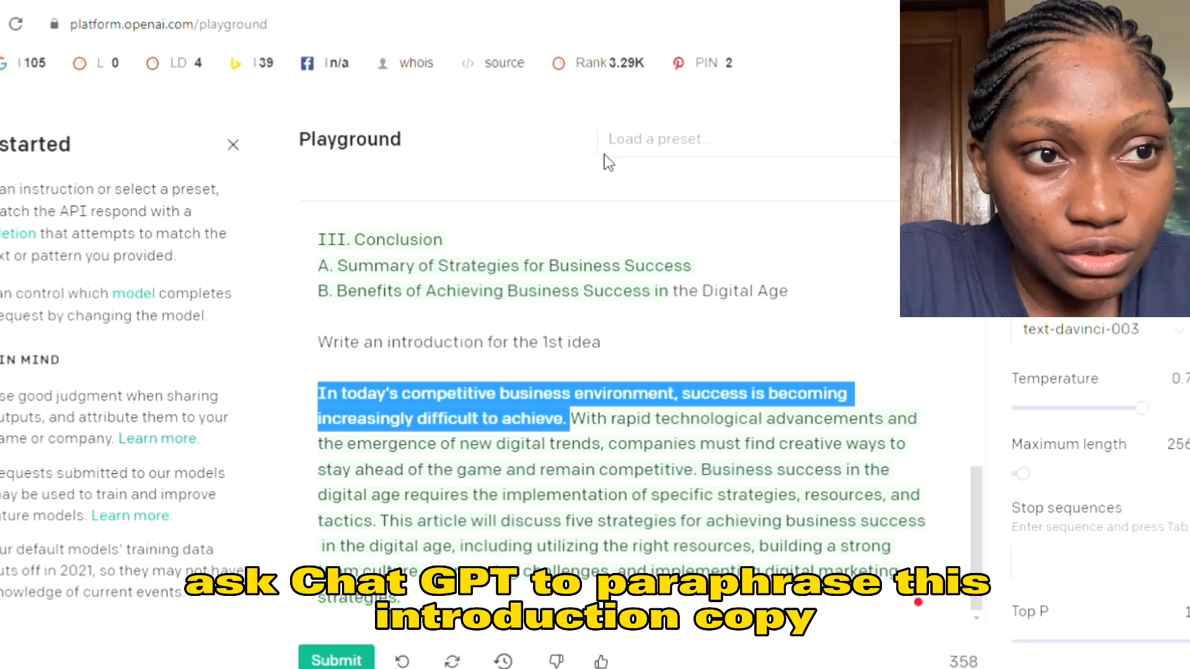
- Submit a prompt below the introduction consisting of "Paraphrase;" followed by the copied sentence
click(605, 618)
scroll(605, 618, down, 1)
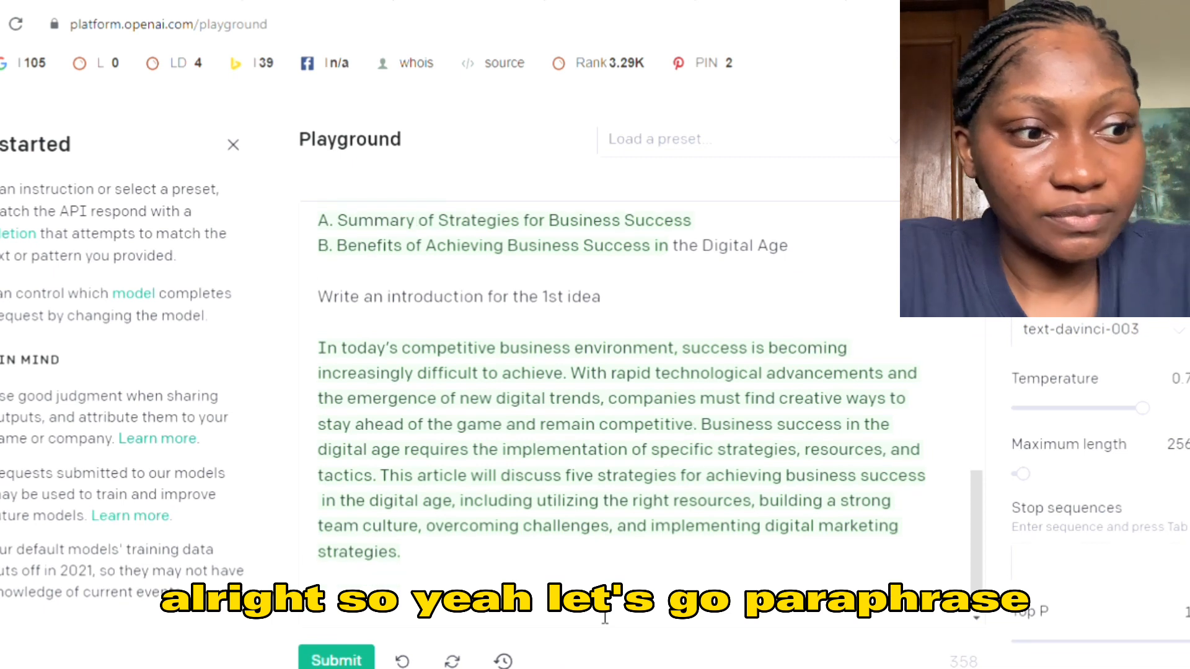
text(rap)
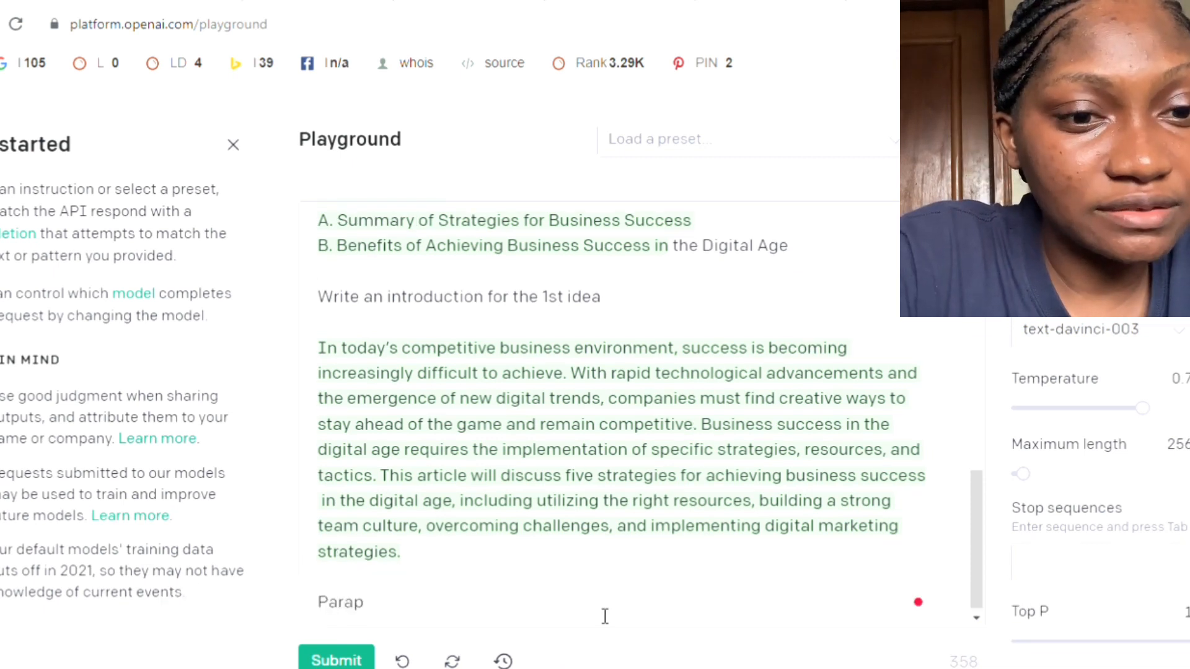
text(hrase;)
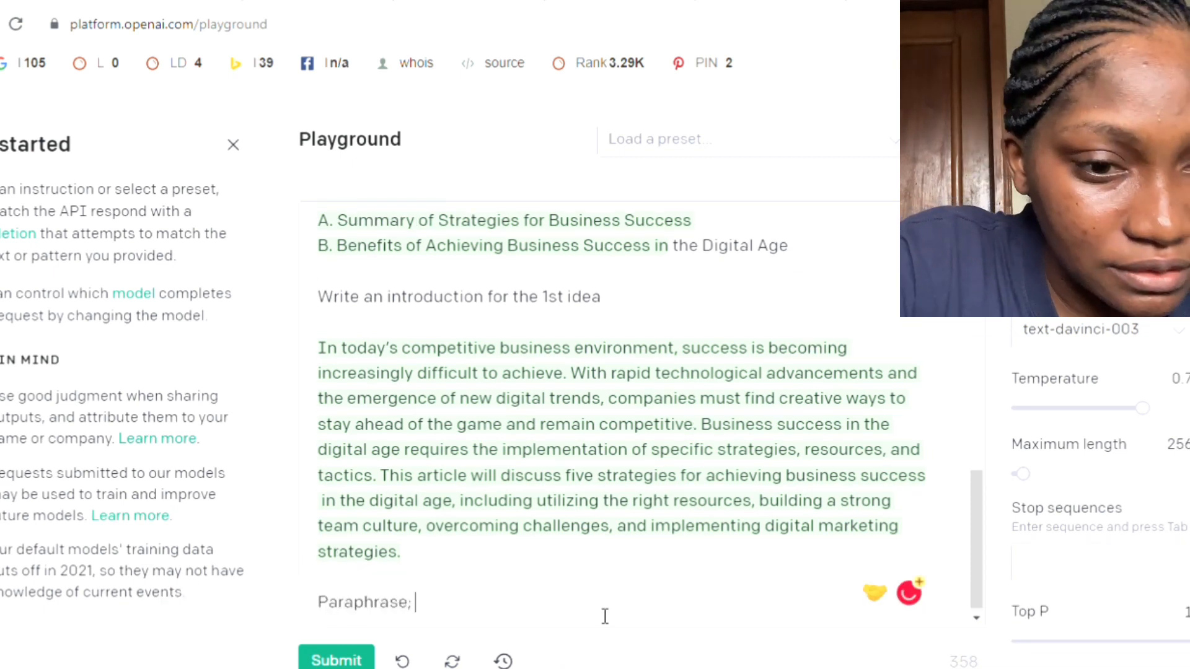
key(ctrl+v)
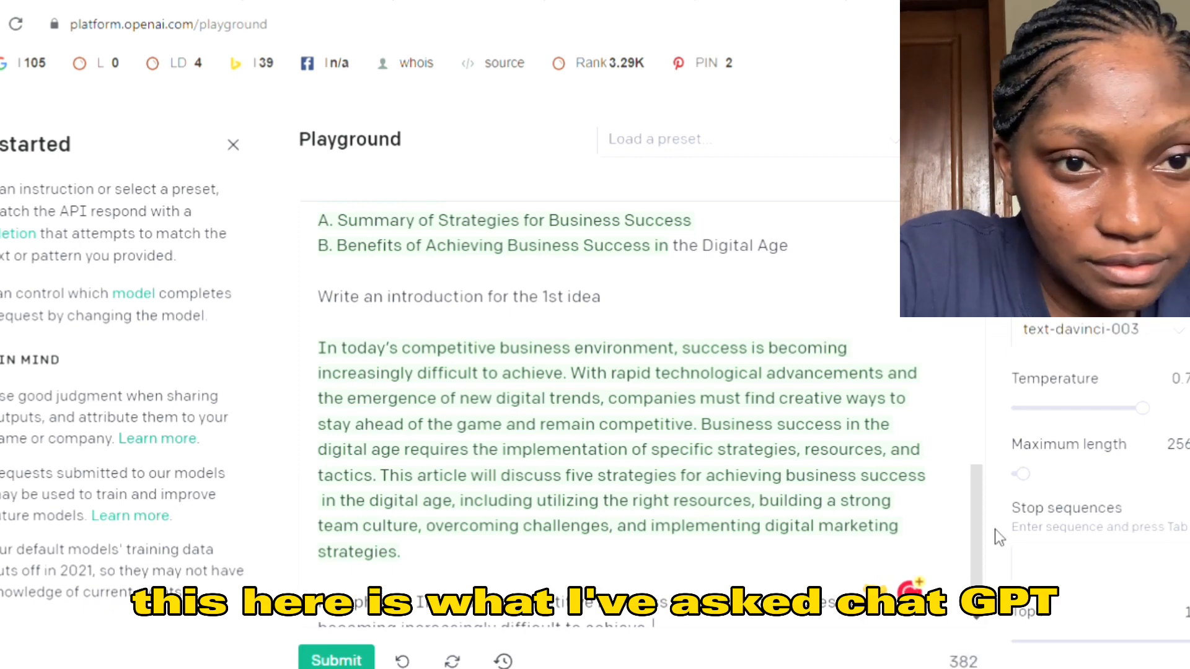
scroll(977, 530, down, 1)
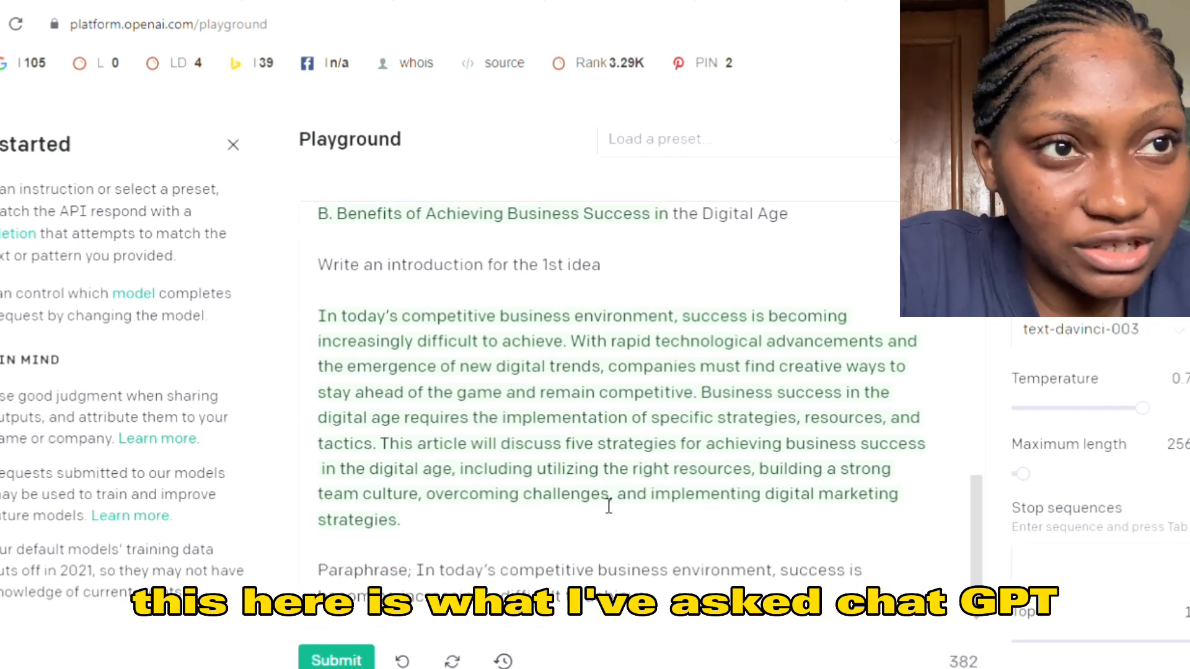
click(336, 660)
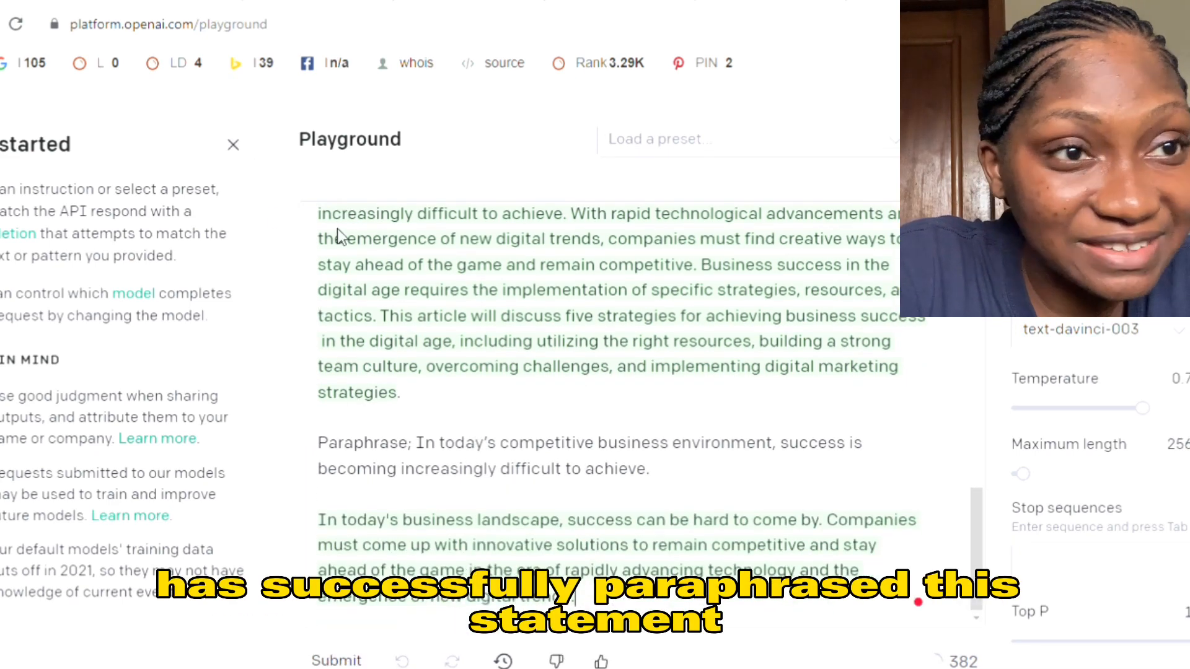
- Copy the paraphrased passage into the Google Docs document below the title, leaving a blank line after it
scroll(969, 531, up, 1)
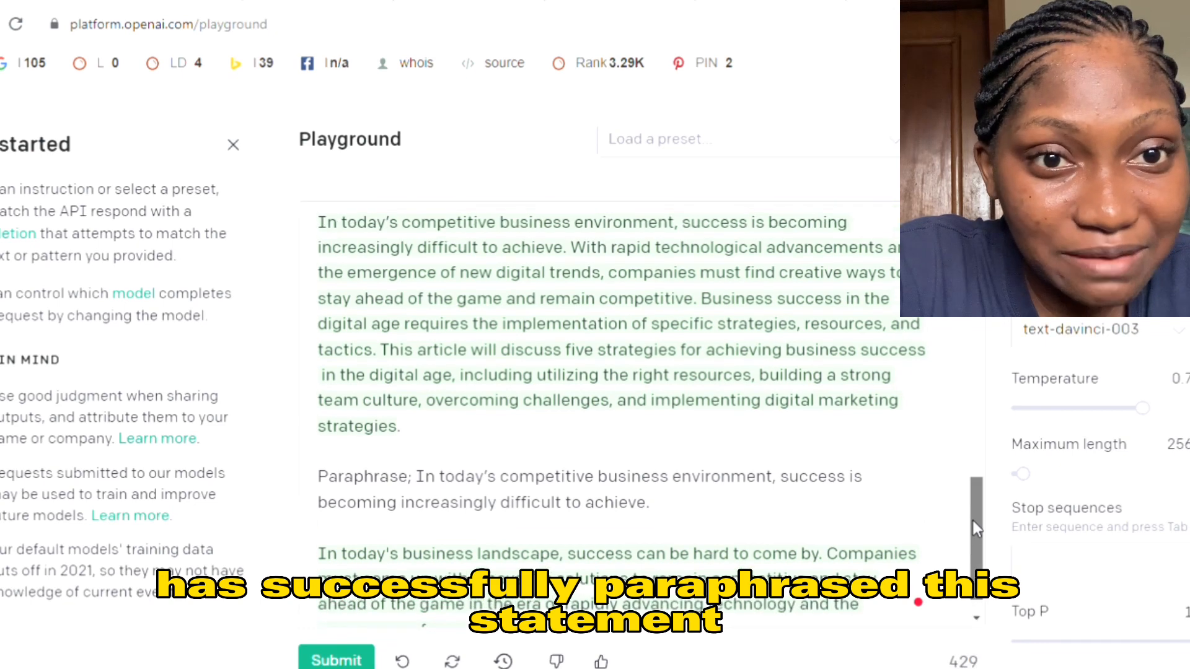
drag(329, 228, 573, 268)
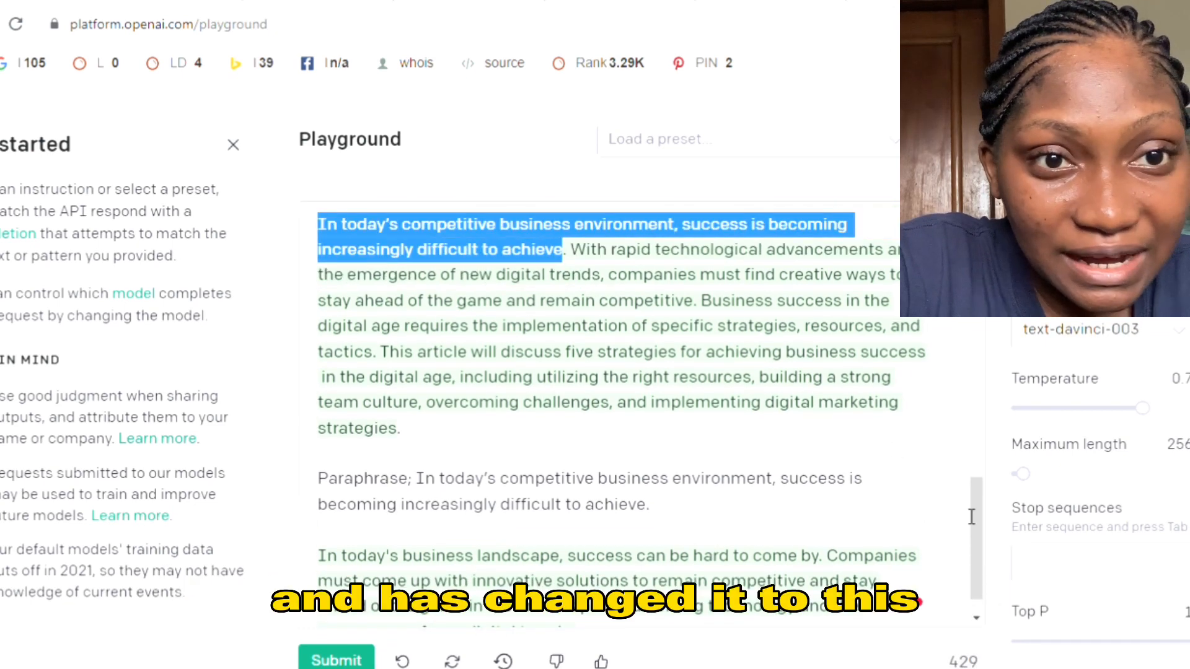
scroll(977, 521, down, 1)
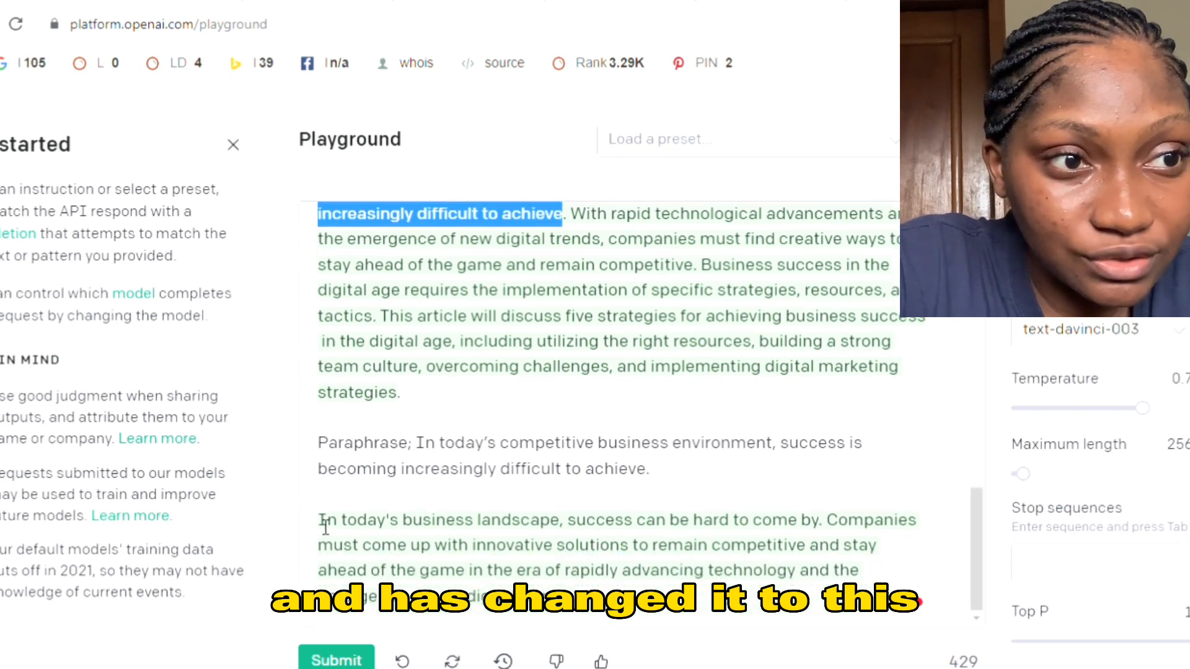
drag(320, 522, 595, 606)
key(ctrl+c)
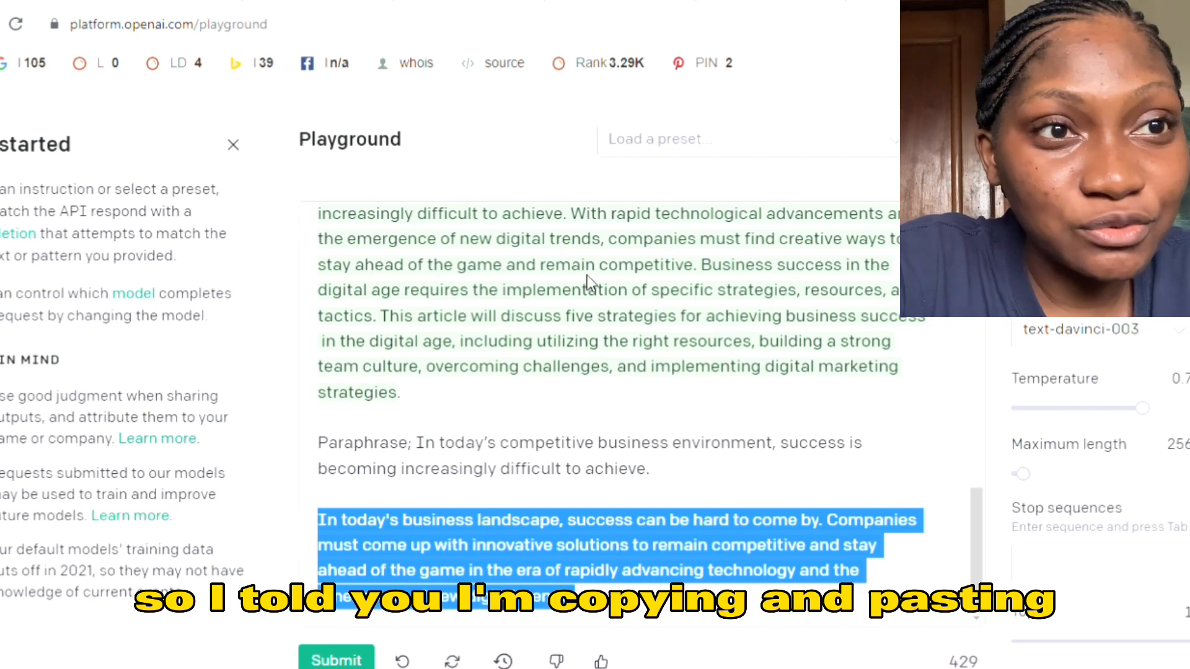
click(824, 2)
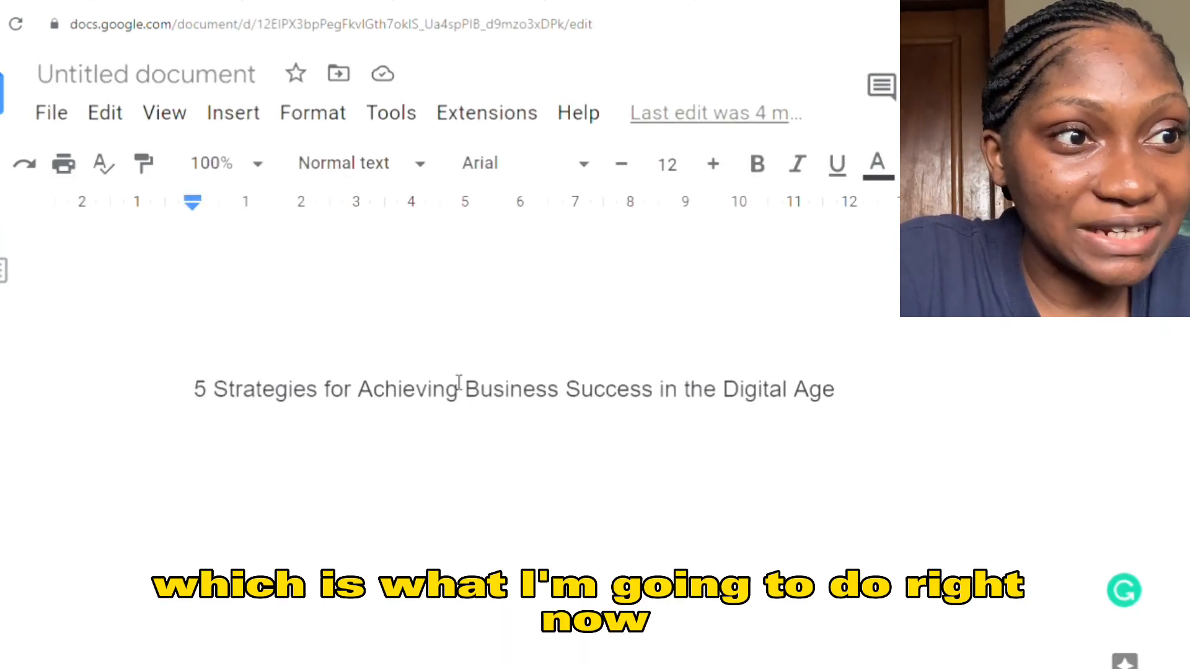
key(ctrl+v)
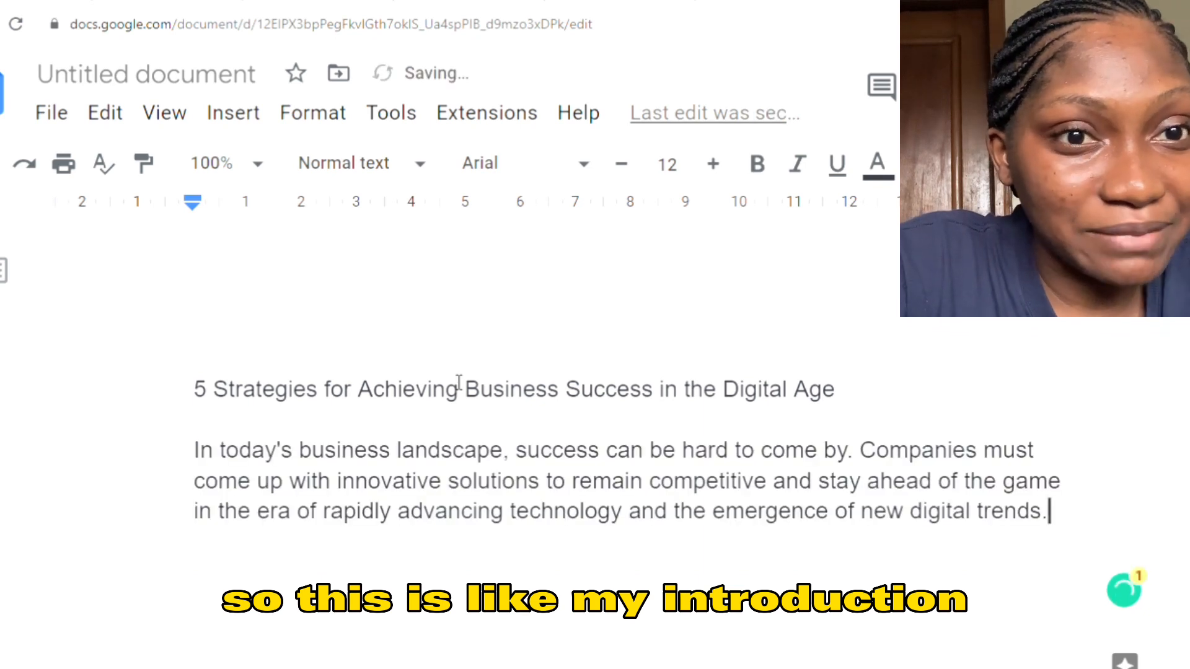
key(Return)
key(Return)
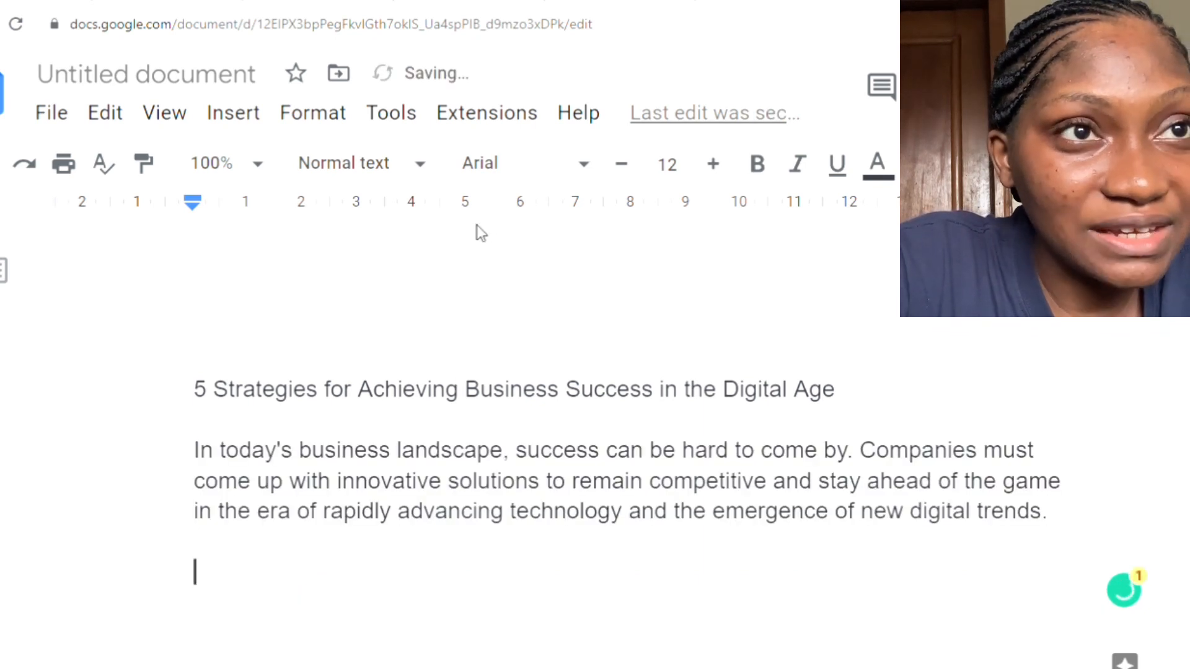
- Copy the rest of the Playground introduction, from "With rapid technological advancements" to "strategies.", into the Google Docs document and add a blank line below
click(11, 1)
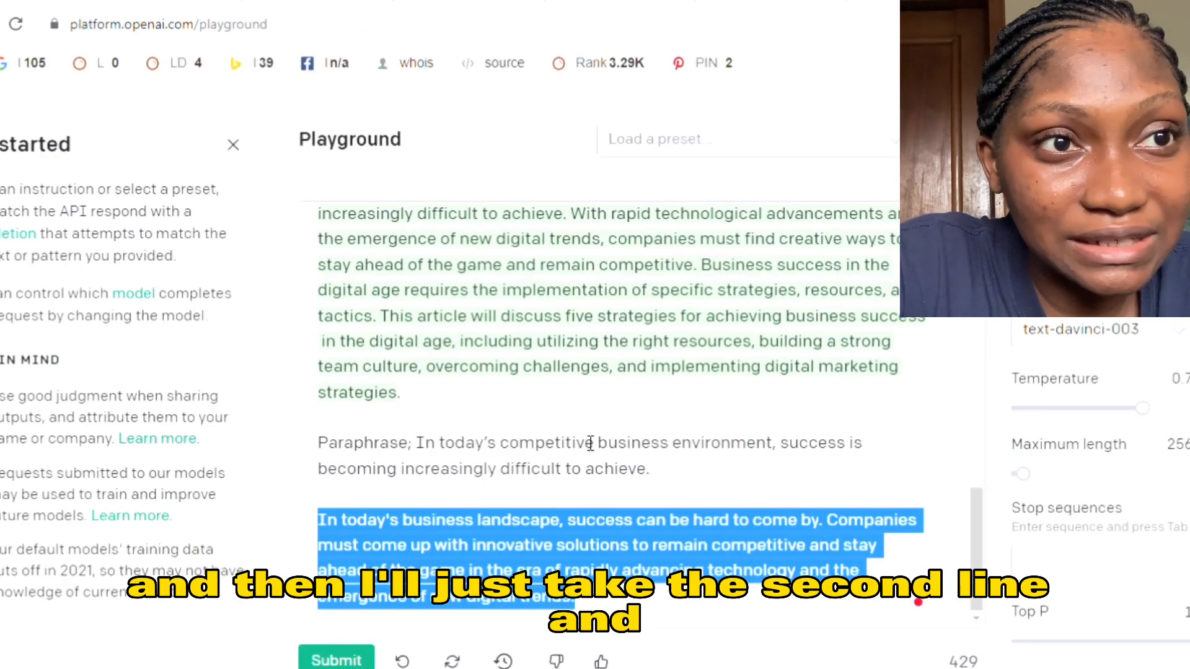
click(632, 414)
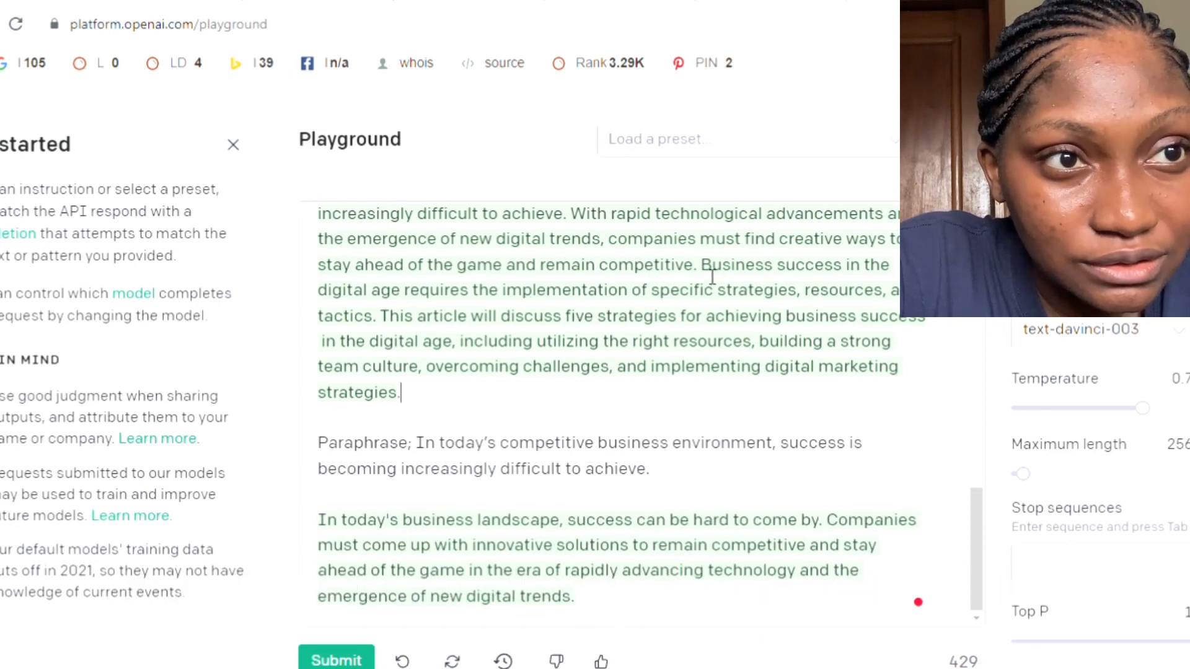
scroll(977, 500, up, 1)
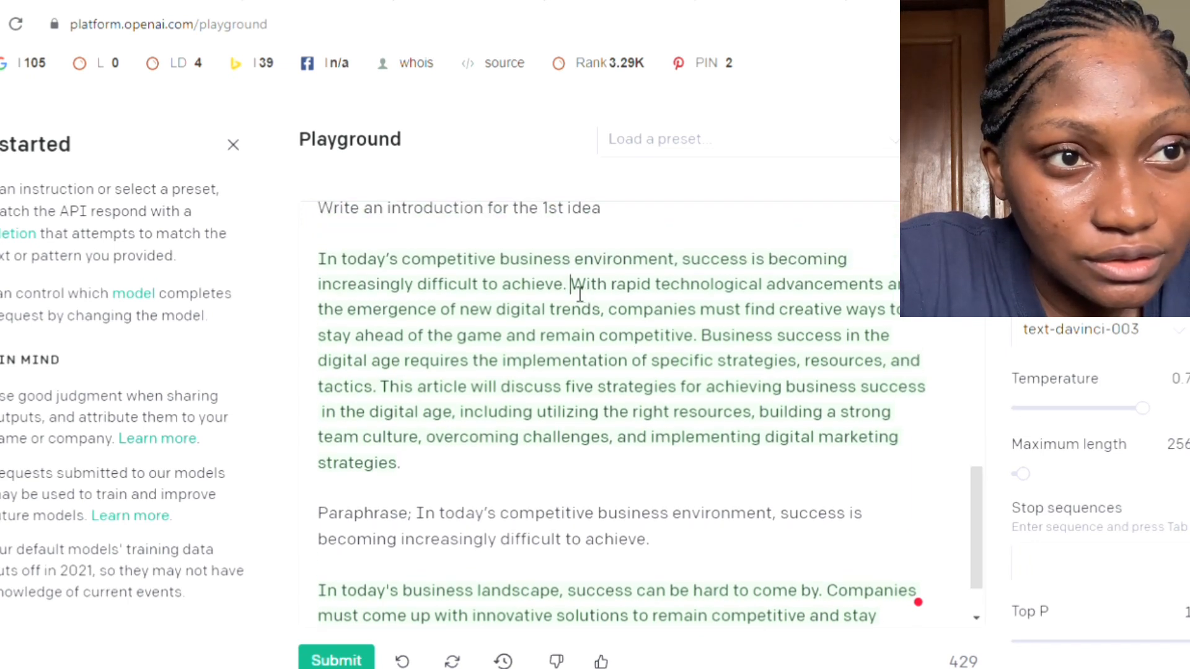
drag(570, 285, 811, 481)
key(ctrl+c)
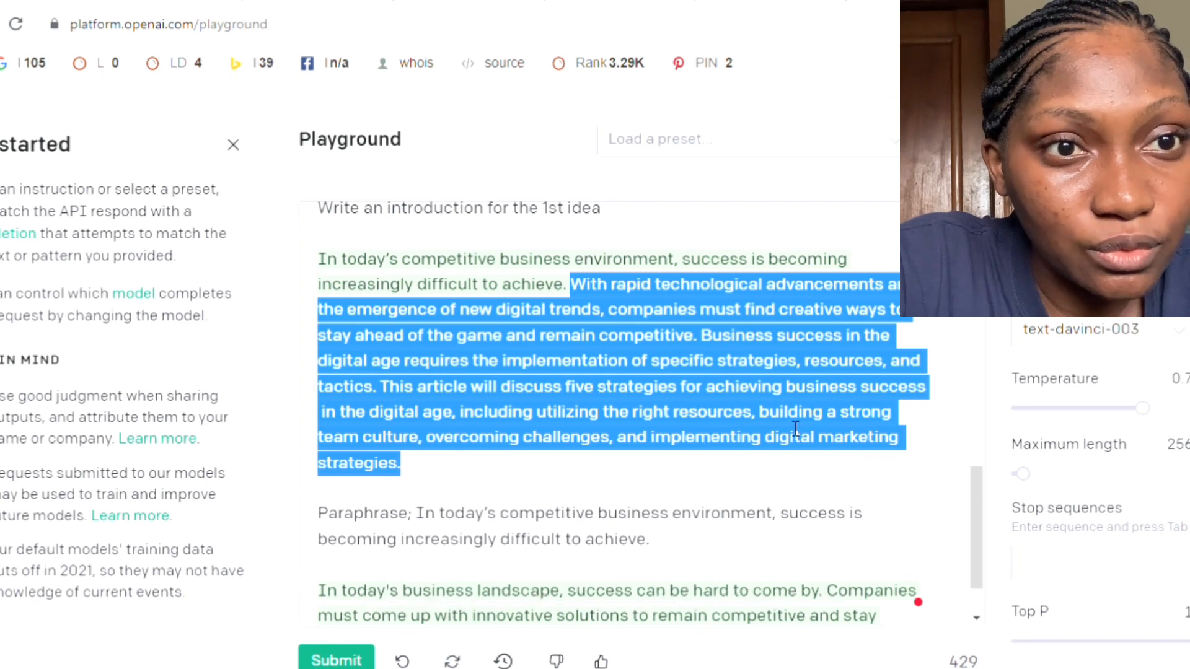
click(889, 1)
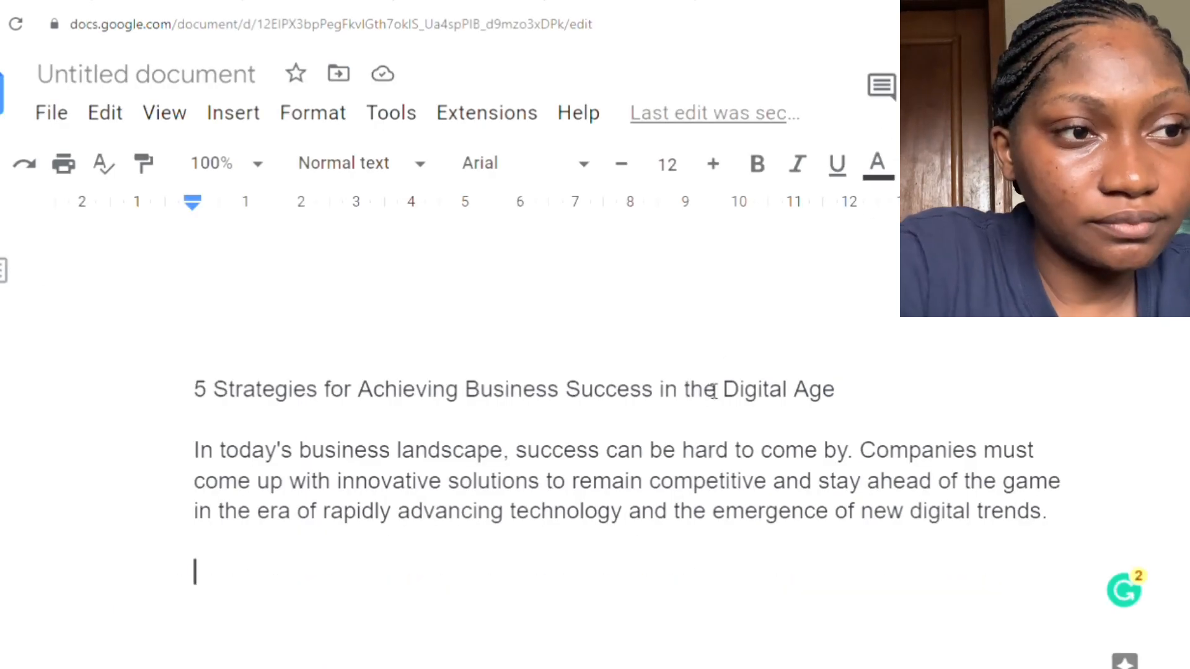
key(ctrl+v)
key(Return)
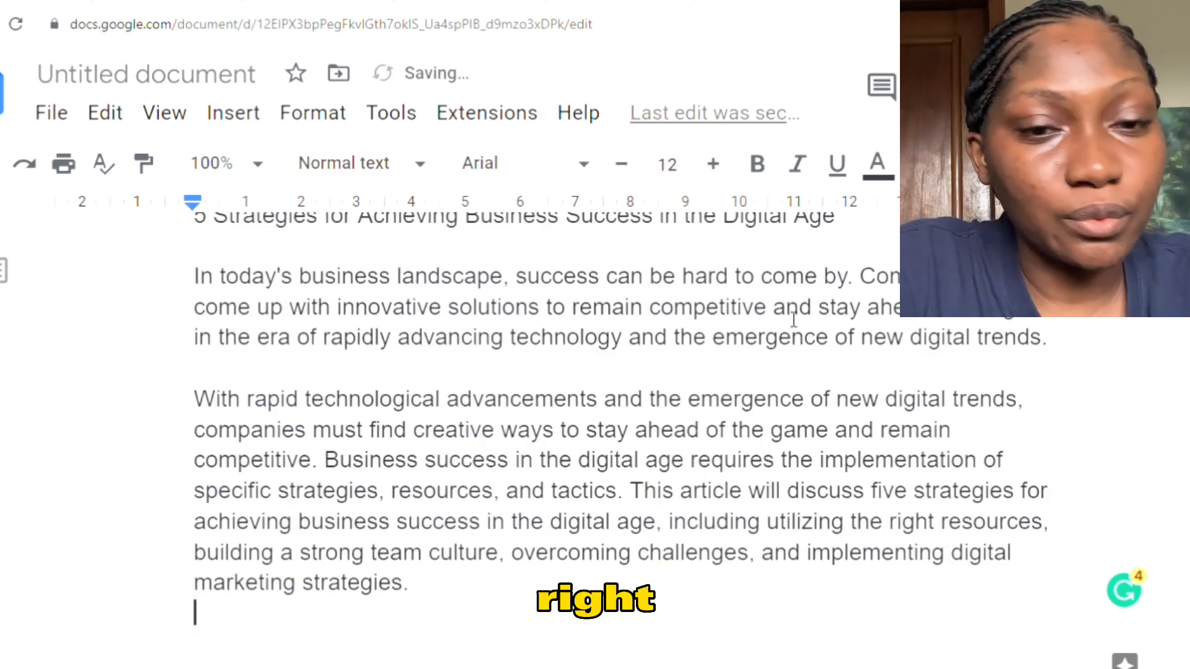
key(Return)
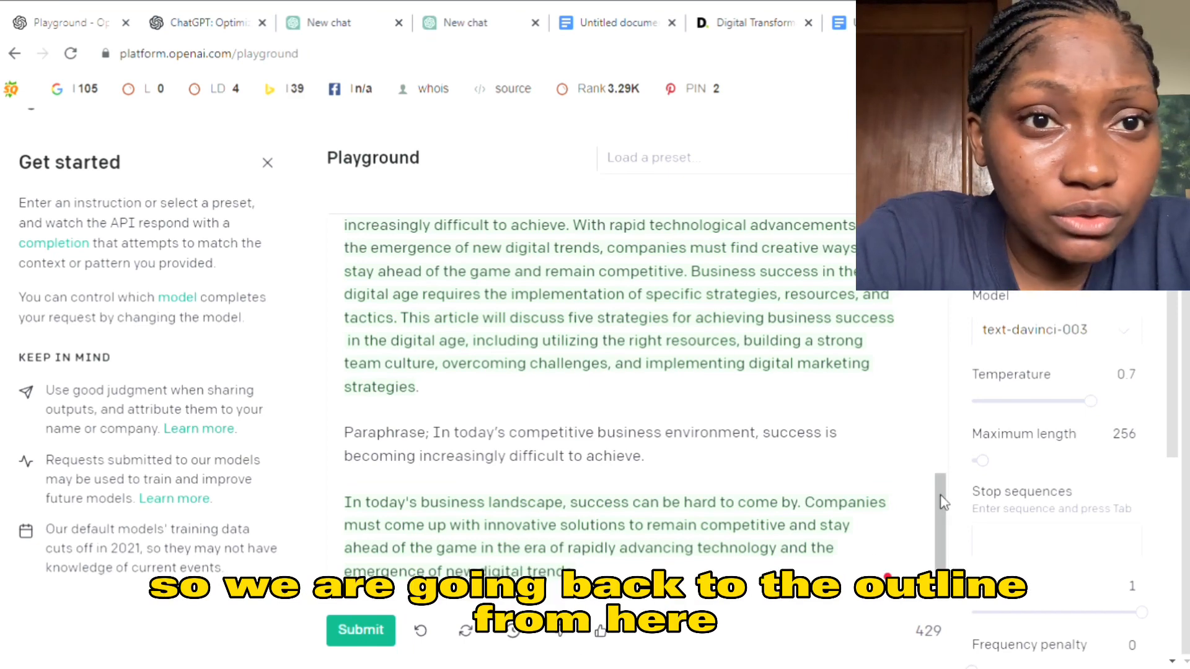
- Go back to the outline in the OpenAI Playground and examine the Introduction section and its subpoints
scroll(958, 365, up, 10)
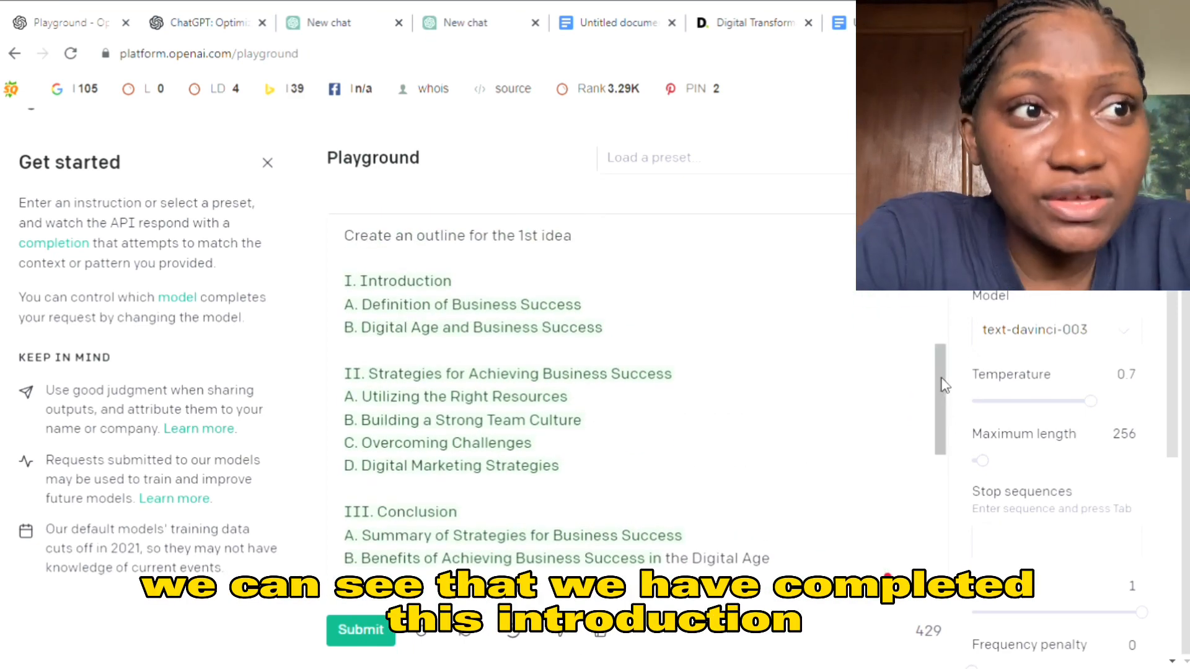
scroll(391, 362, up, 1)
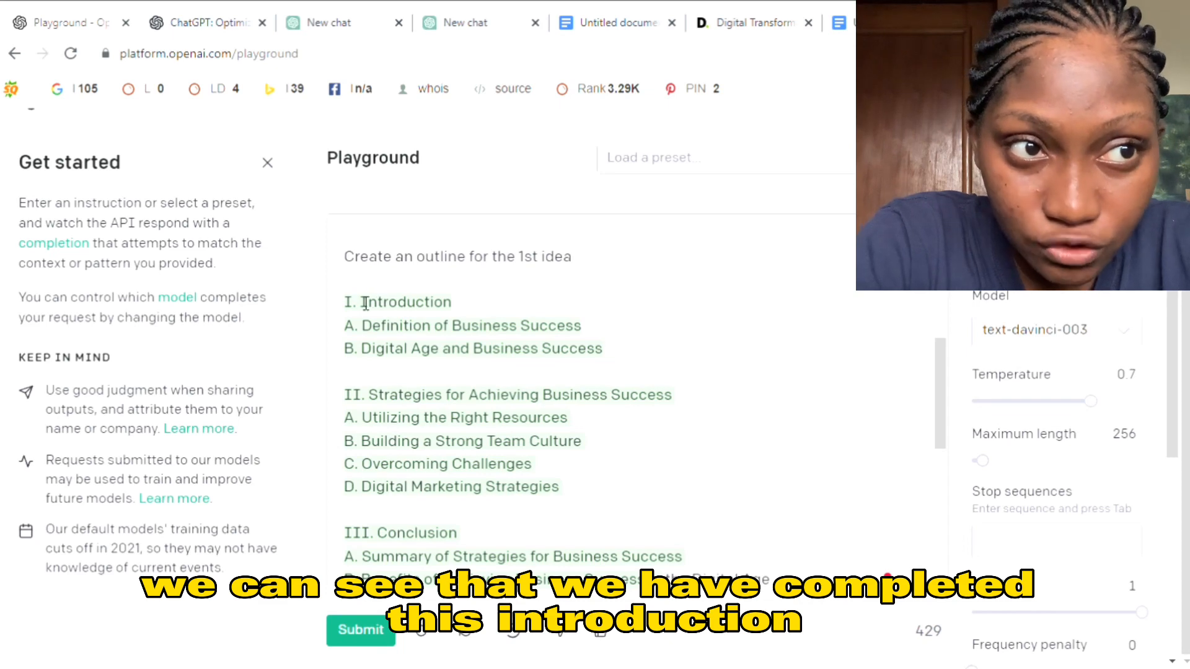
double_click(483, 302)
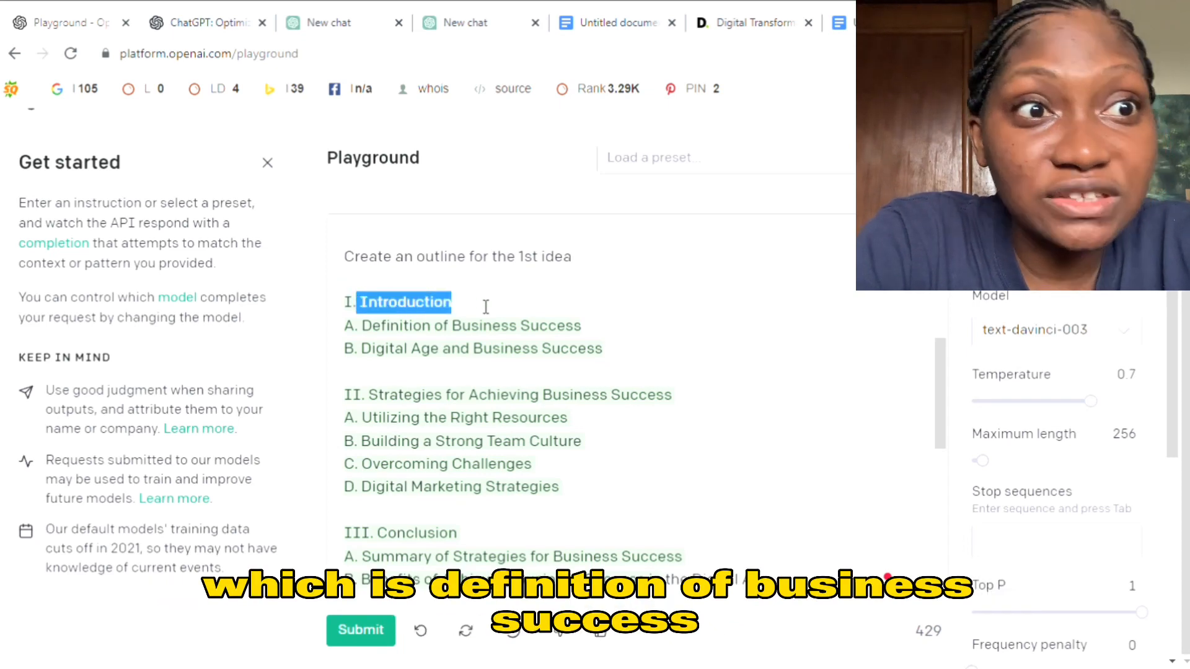
click(438, 358)
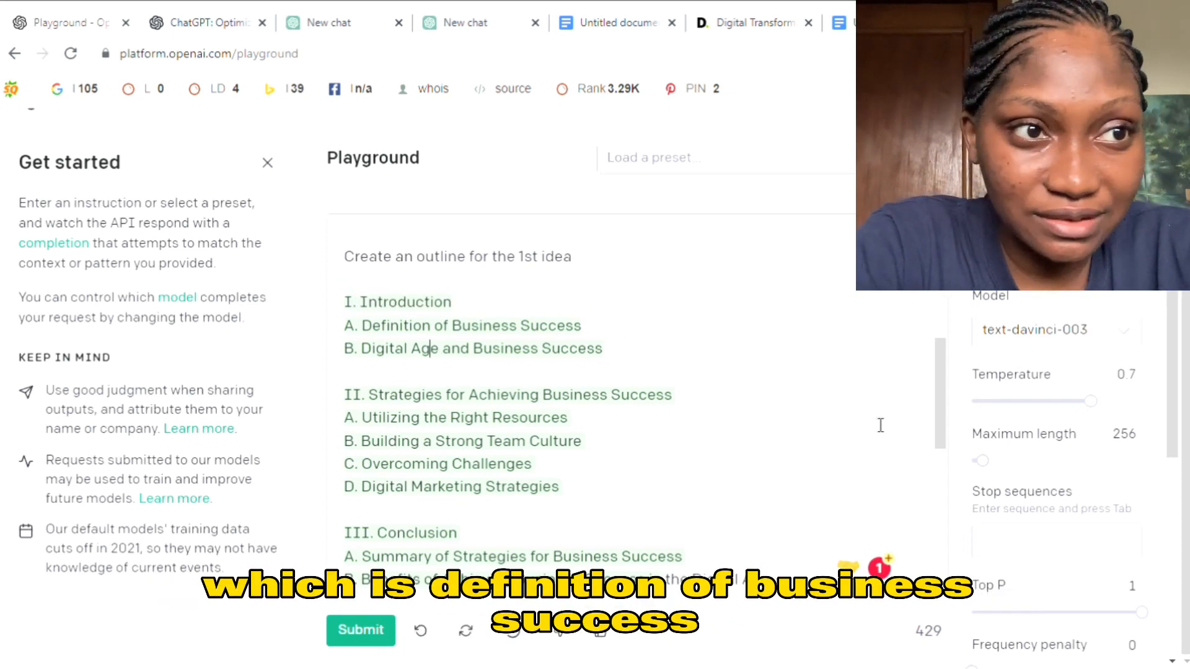
scroll(952, 415, down, 1)
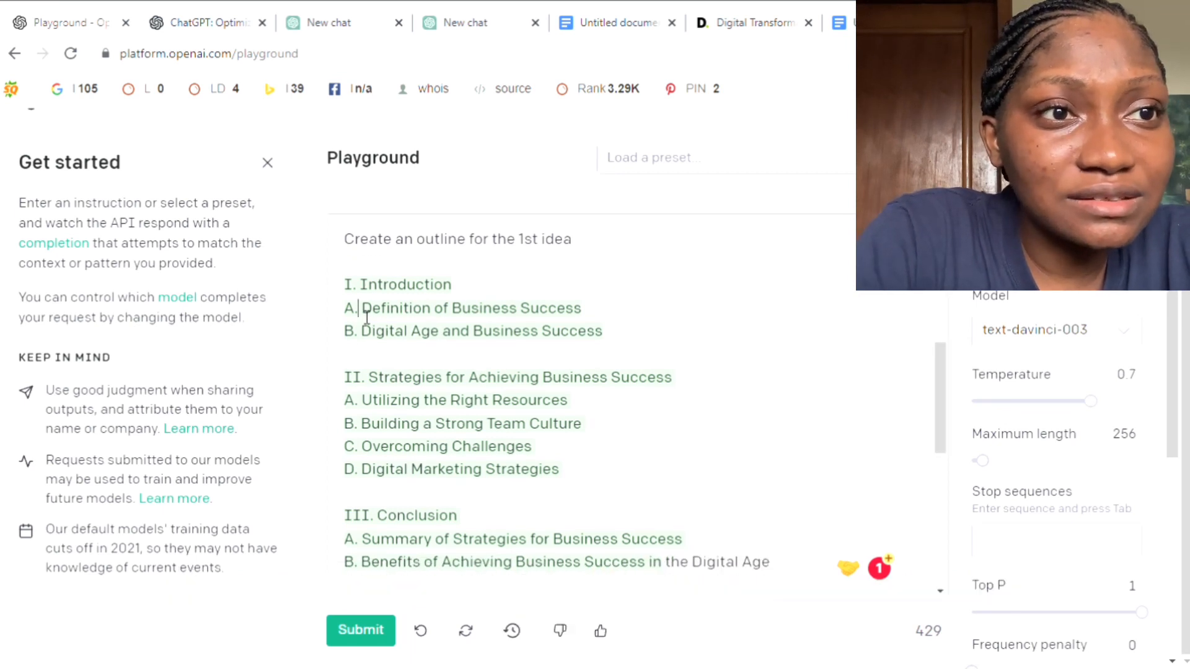
- Copy the outline heading "Definition of Business Success" into the Google Docs document and return to the end of the OpenAI Playground text
drag(357, 309, 604, 314)
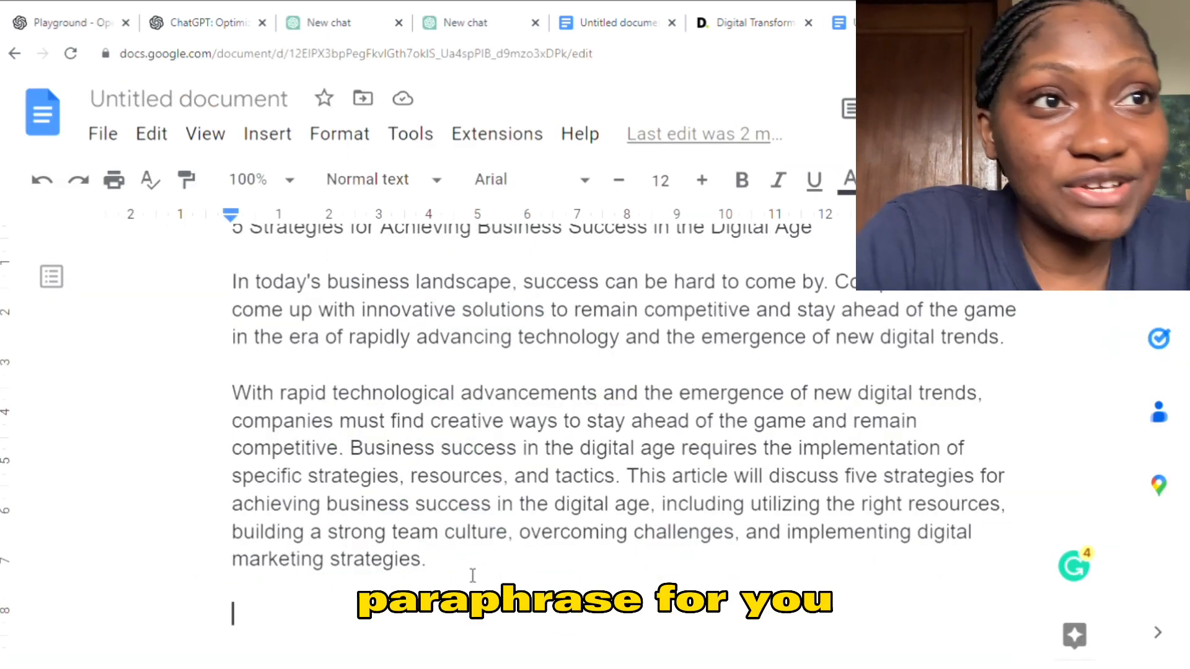
text(Definition of Business Success)
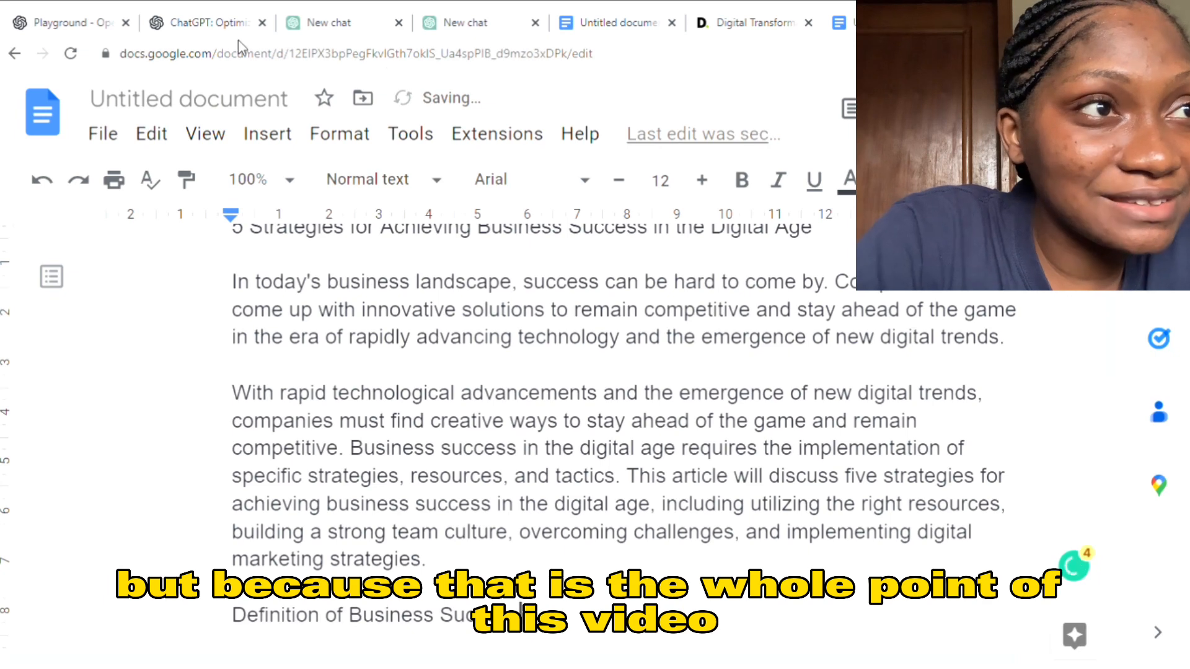
key(Return)
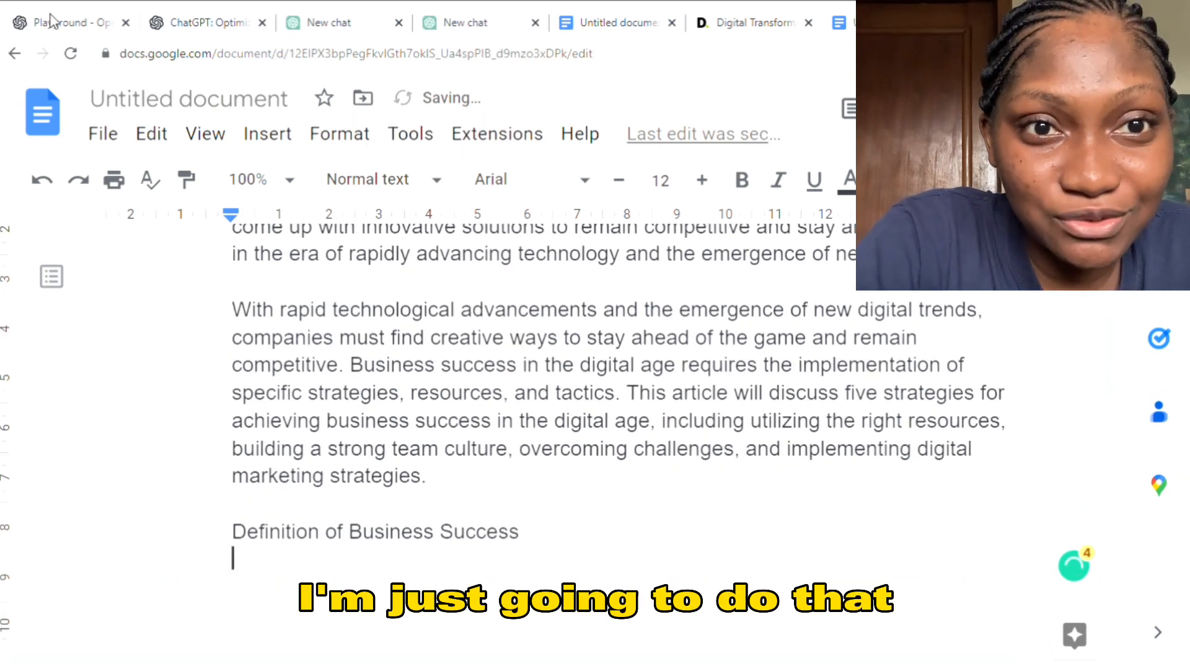
click(67, 25)
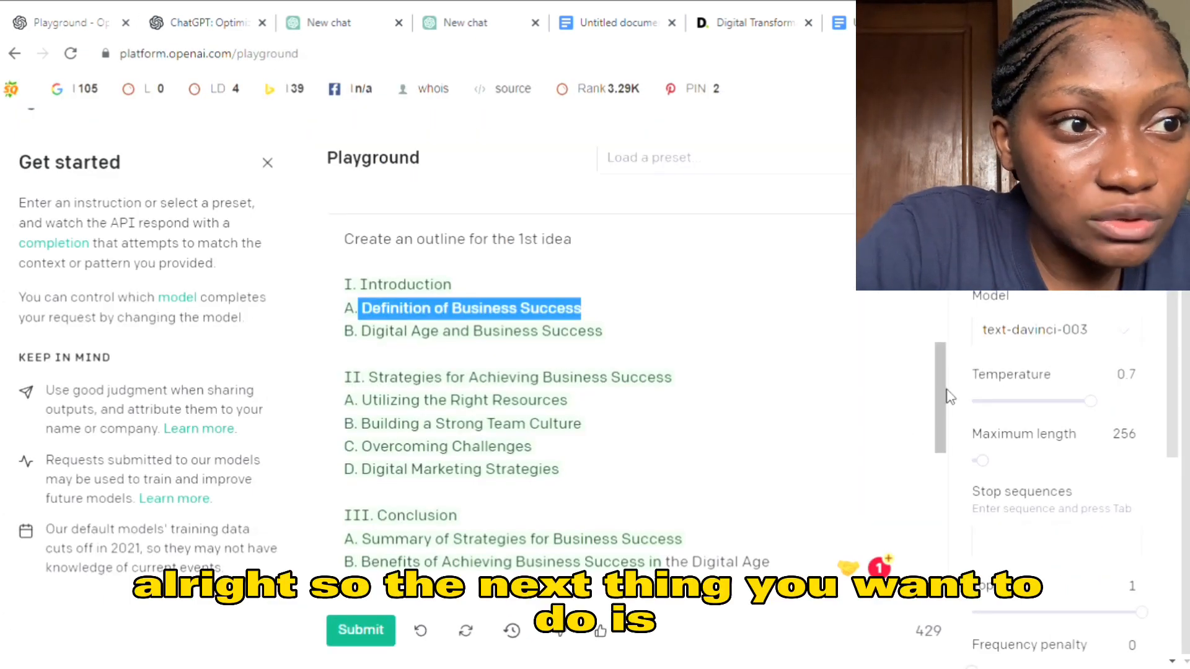
drag(948, 394, 935, 554)
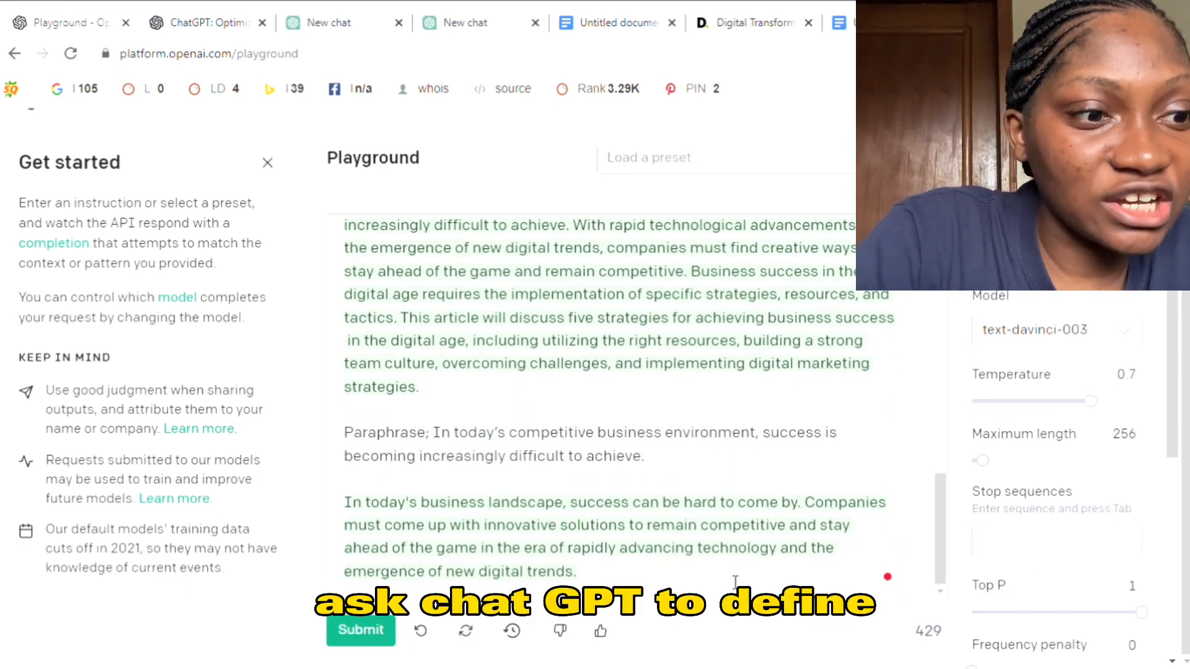
key(Return)
key(Return)
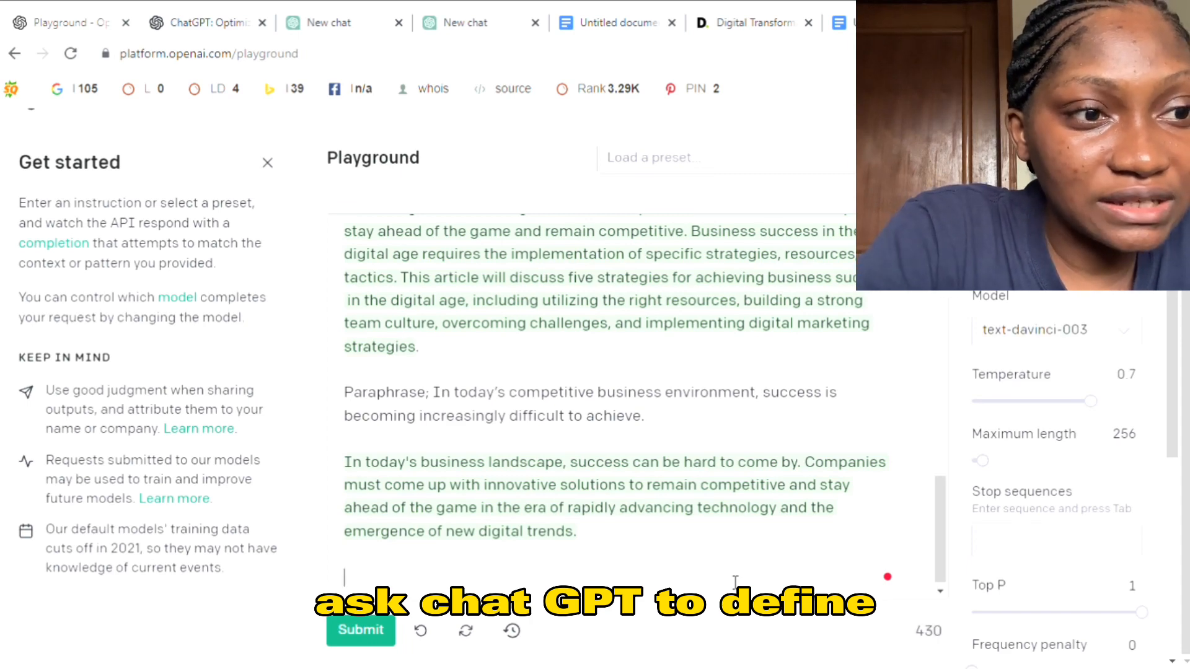
text(Define)
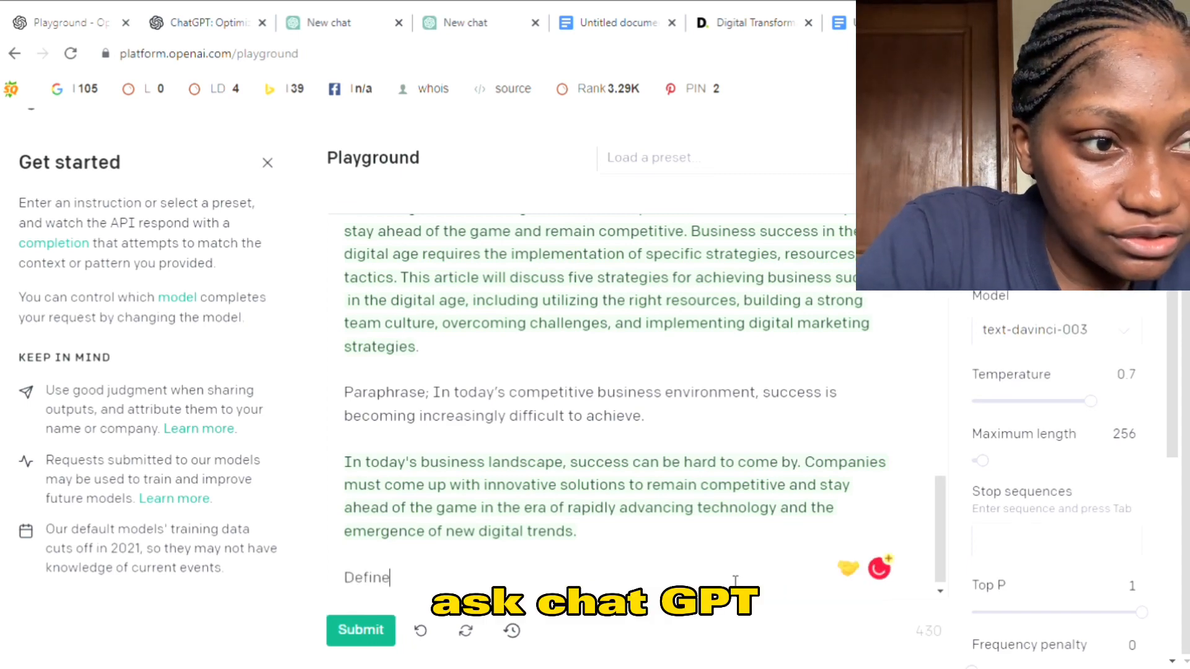
key(BackSpace)
key(BackSpace)
key(BackSpace)
key(BackSpace)
key(BackSpace)
key(BackSpace)
key(BackSpace)
key(BackSpace)
key(BackSpace)
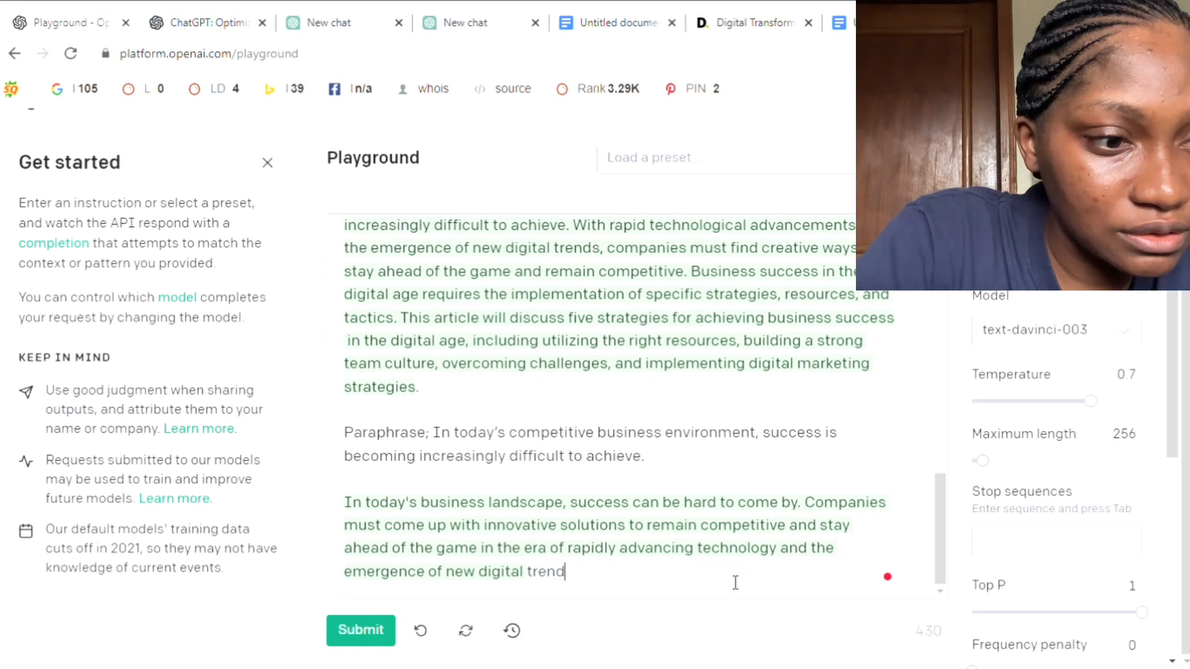
- Submit the copied heading "Definition of Business Success" as a new prompt below the paraphrased passage
key(Return)
key(Return)
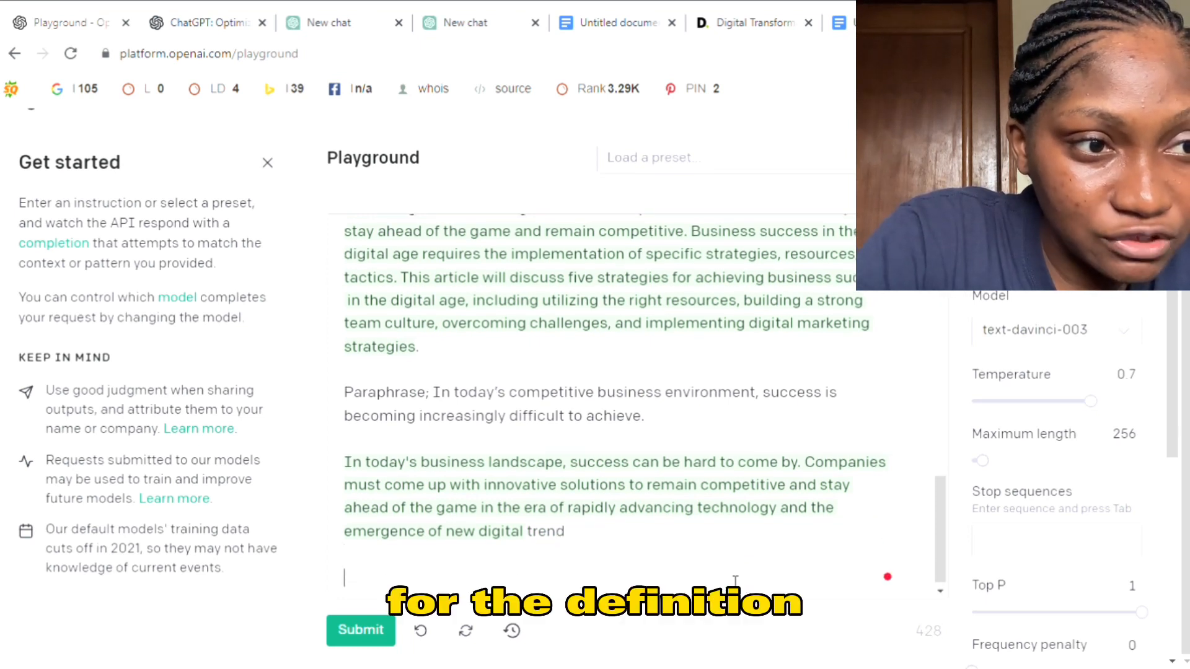
text(Definition of Business Success)
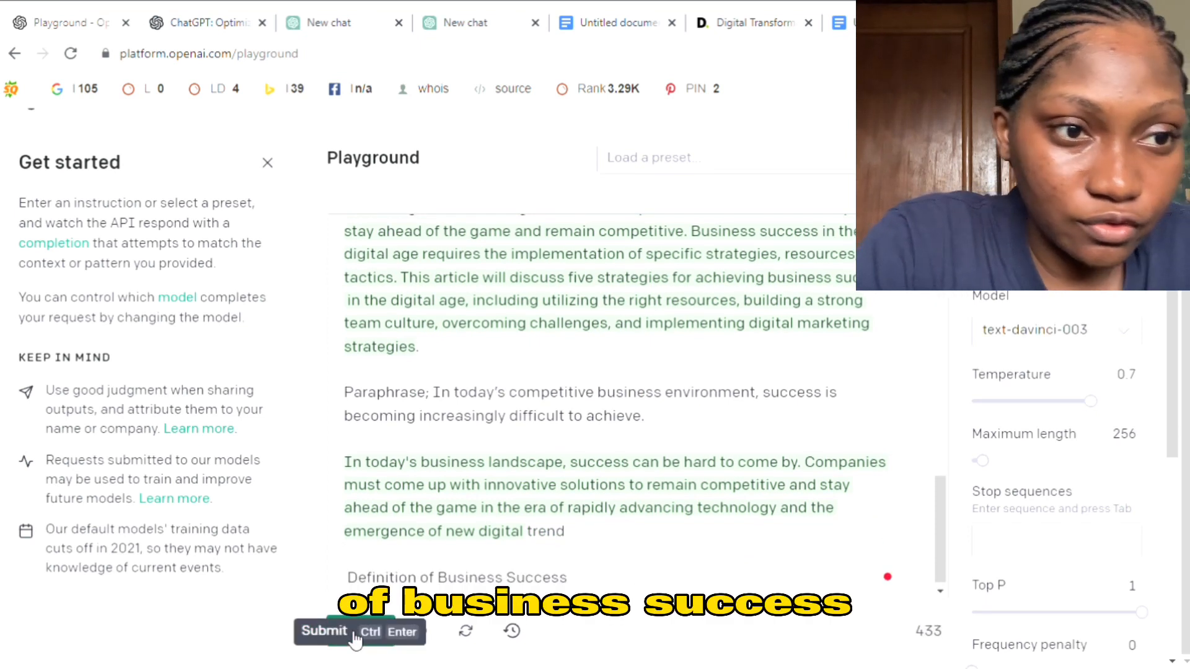
click(358, 636)
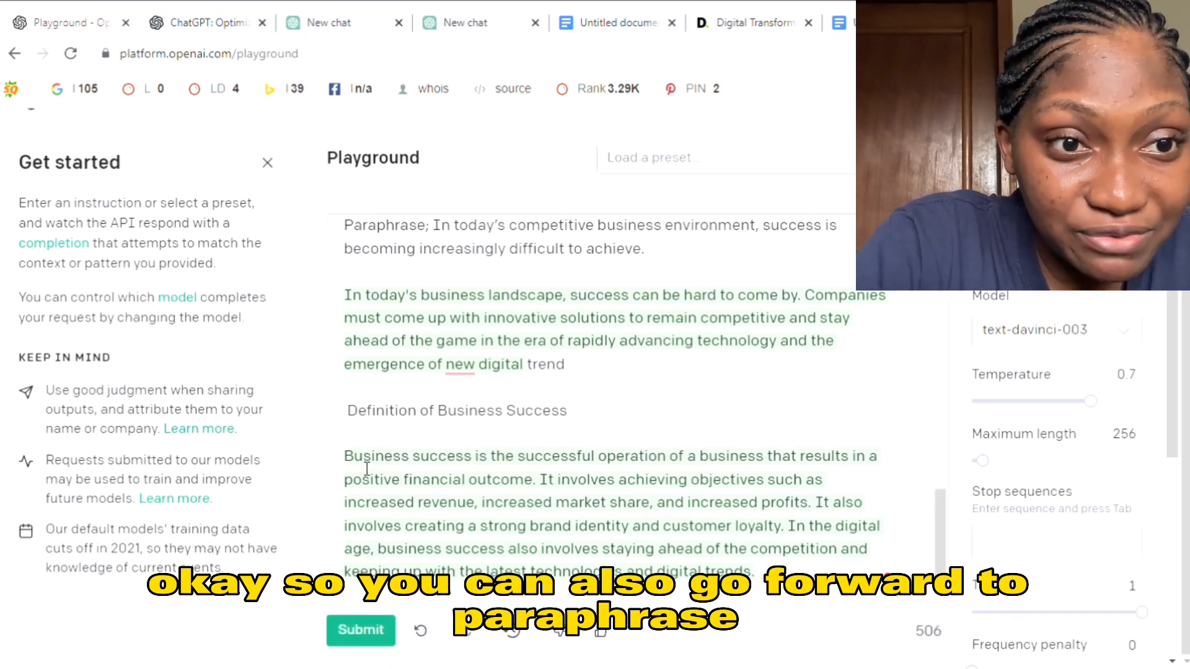
- Copy the generated business success definition into the Google Docs document below its heading, separated by a blank line
drag(345, 456, 779, 581)
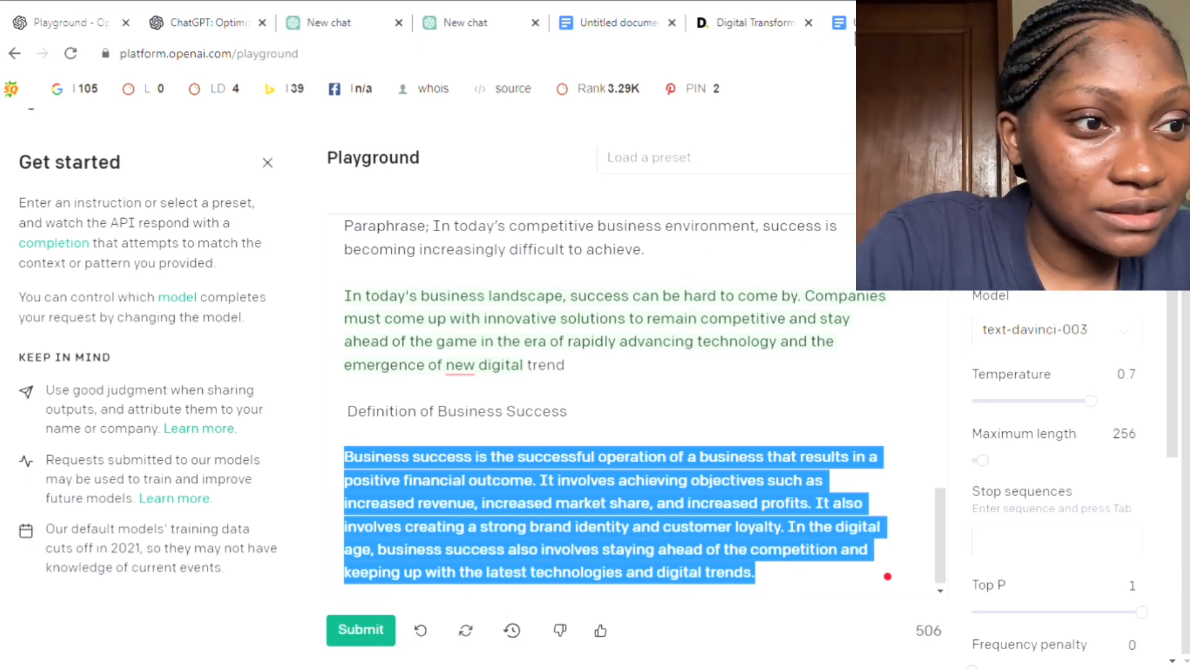
click(856, 31)
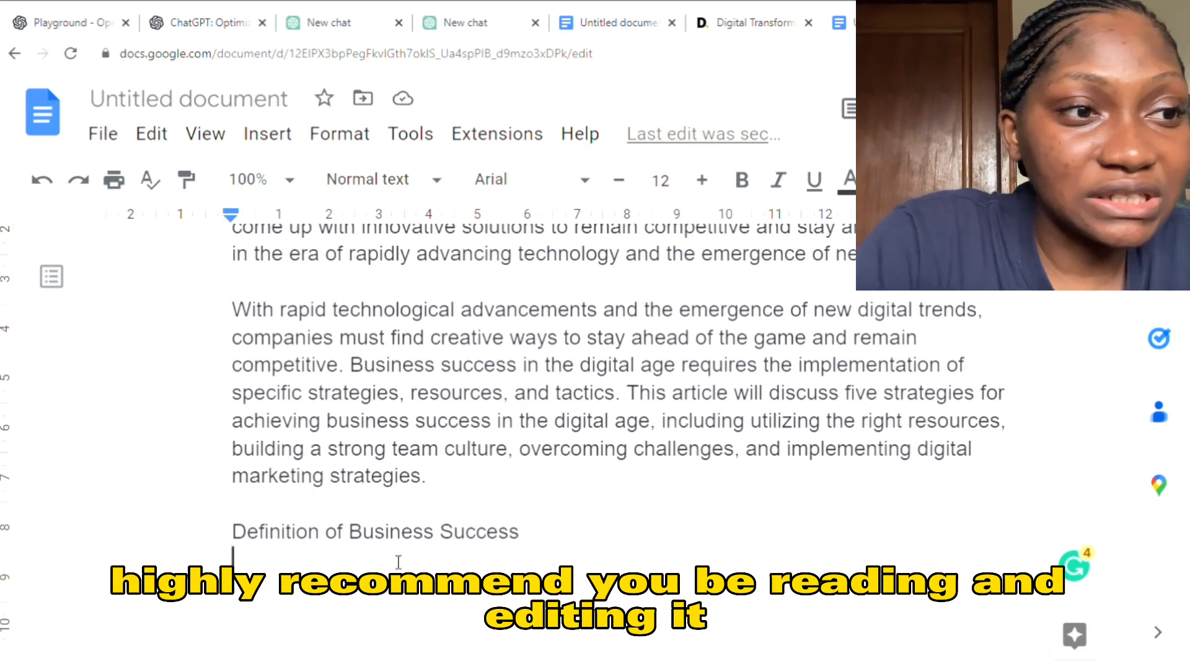
scroll(568, 513, down, 3)
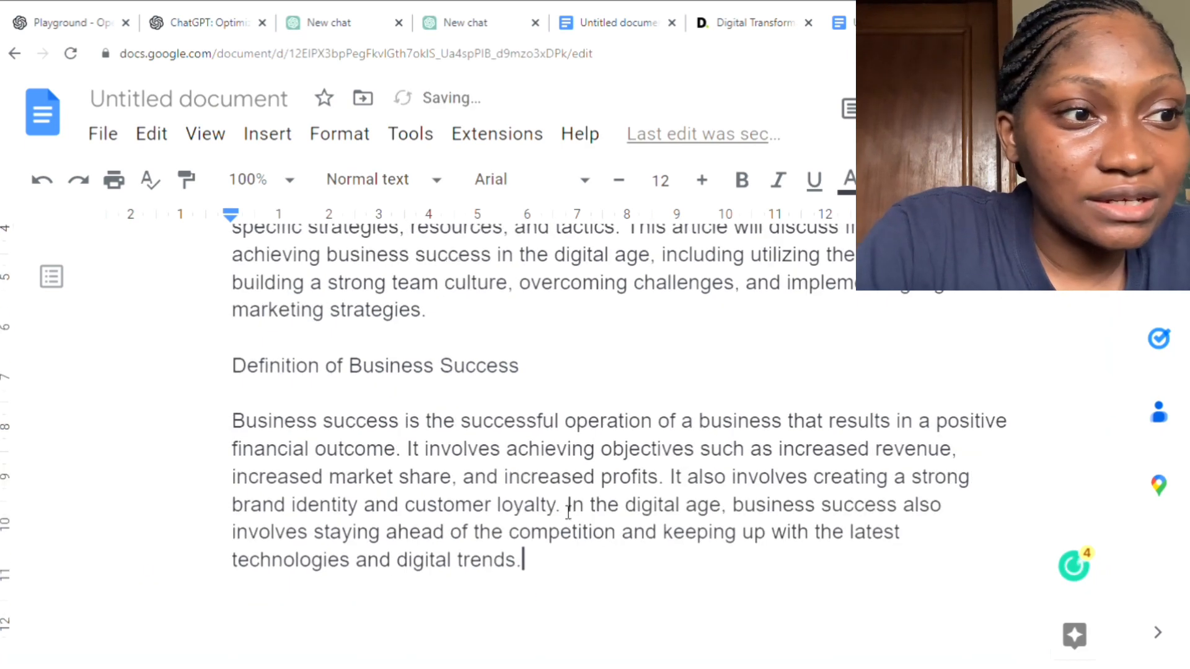
- Split the definition into two paragraphs before "In the digital age" and add a blank line below the text
click(569, 509)
key(Return)
key(Return)
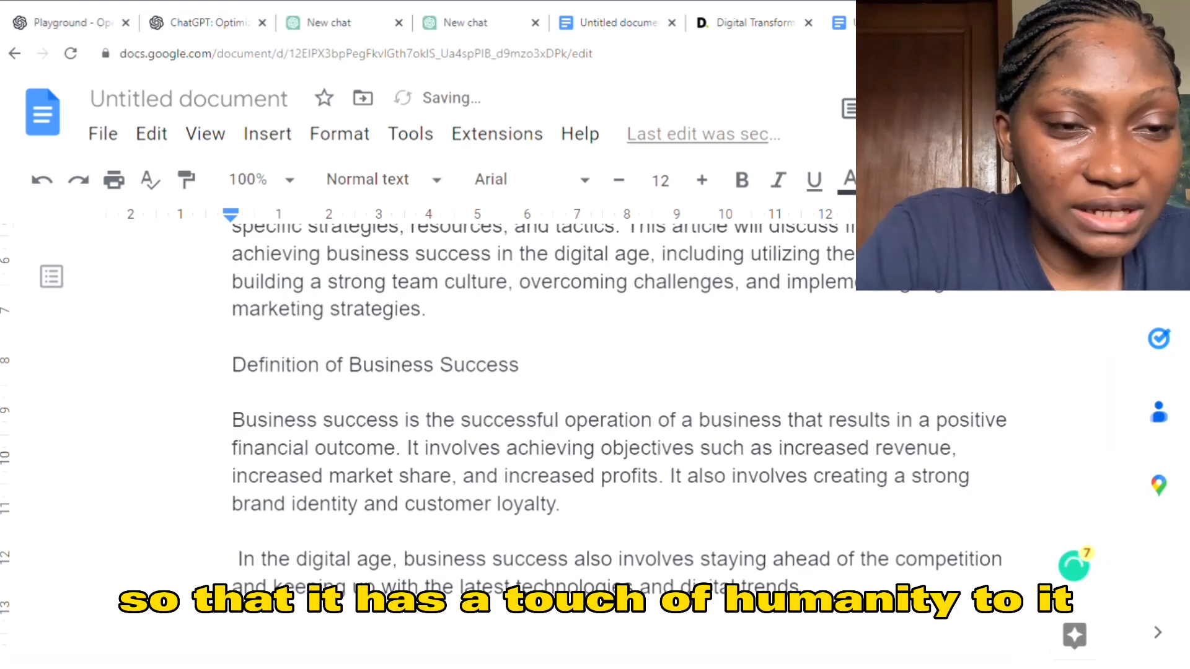
key(Return)
key(BackSpace)
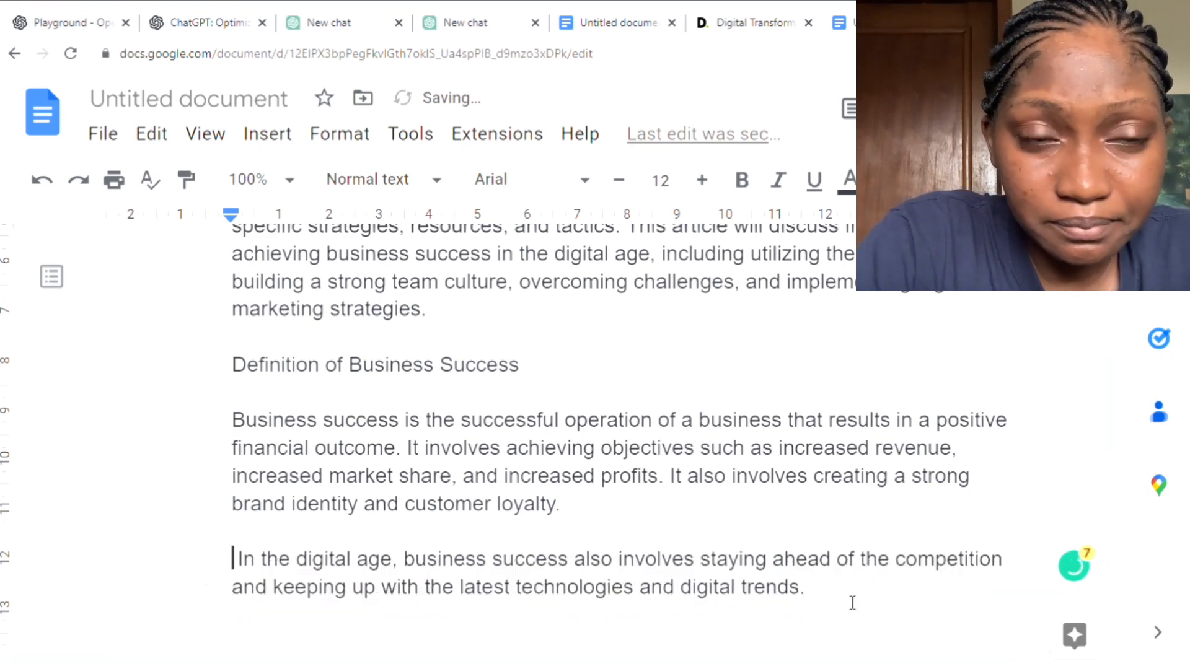
scroll(1073, 489, down, 2)
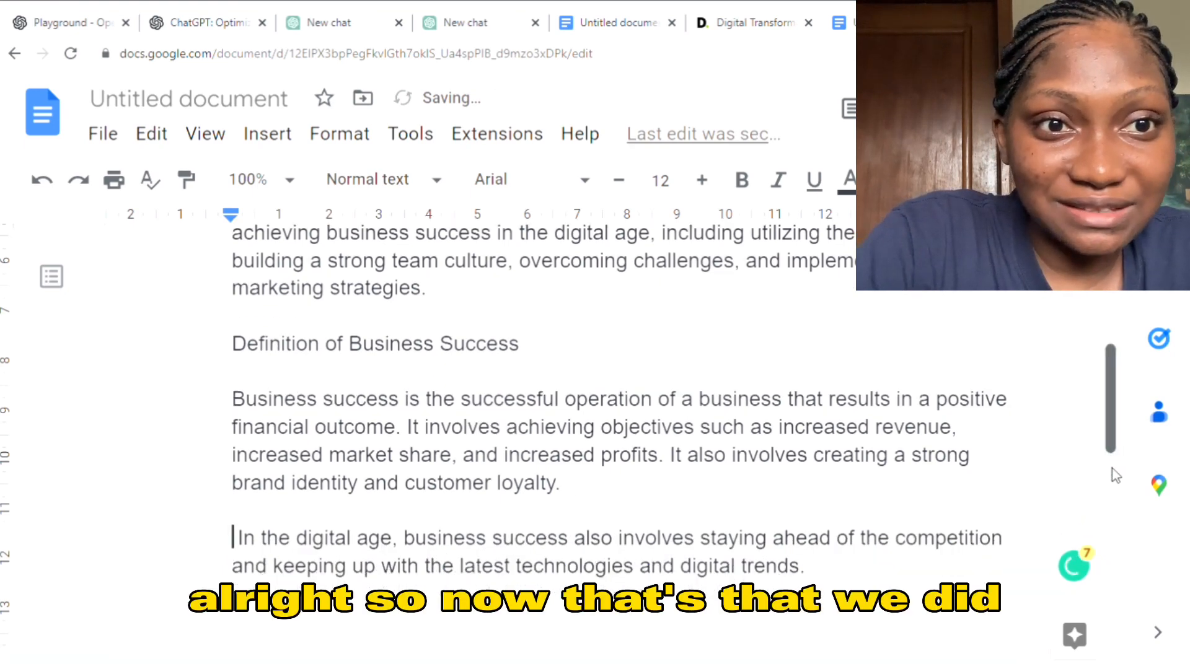
click(916, 472)
key(Return)
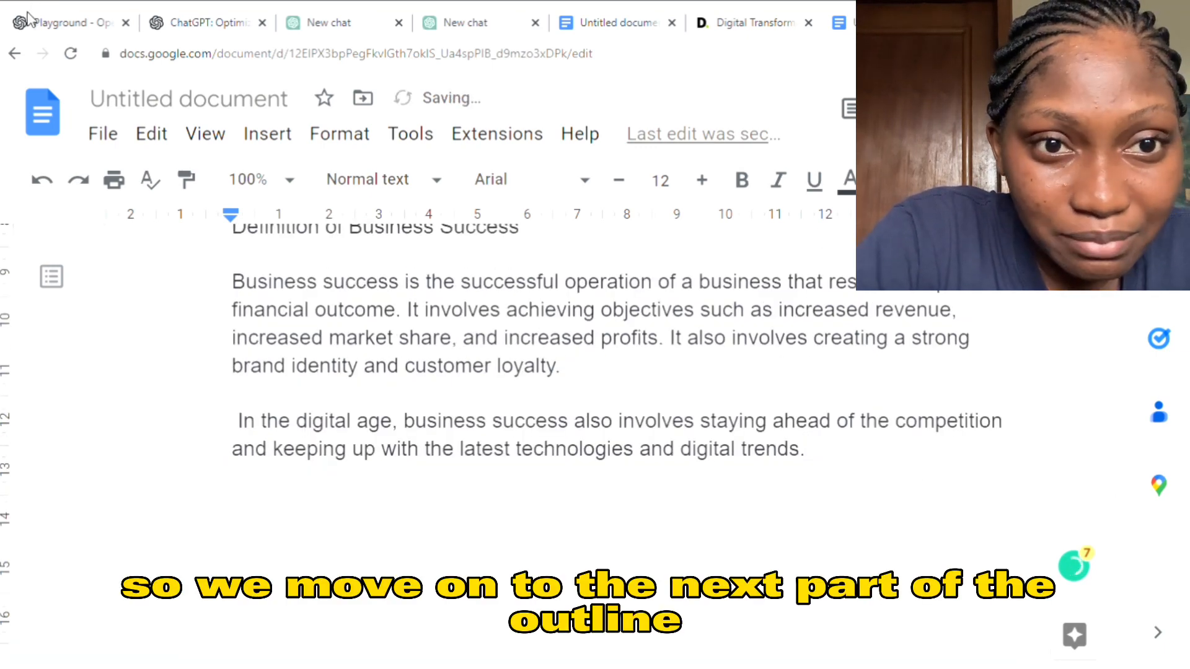
- Submit the outline heading "Digital Age and Business Success" as an OpenAI Playground prompt and add it to the end of the Google Docs document
click(62, 22)
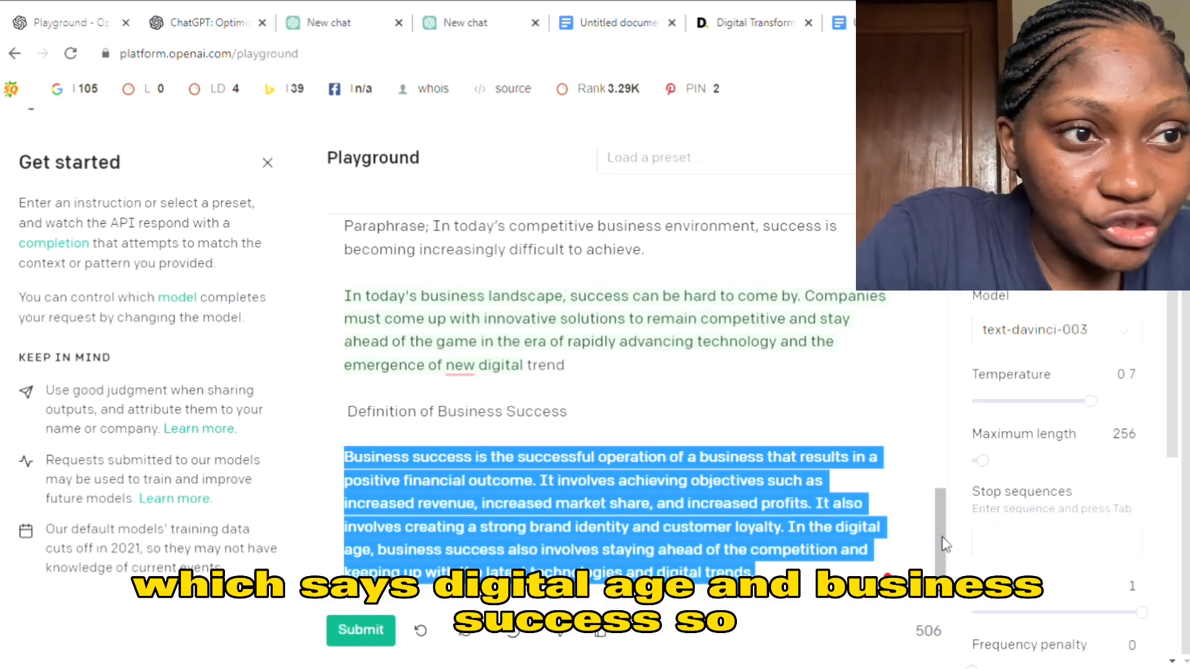
scroll(962, 377, up, 5)
scroll(961, 377, up, 3)
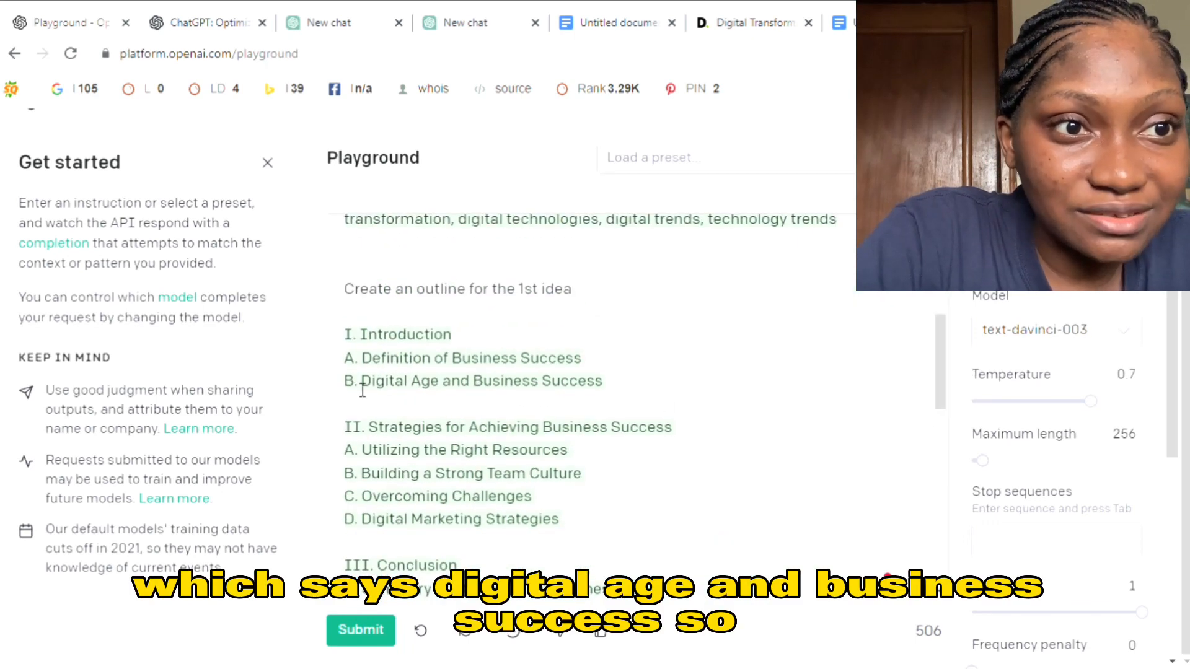
drag(360, 381, 598, 381)
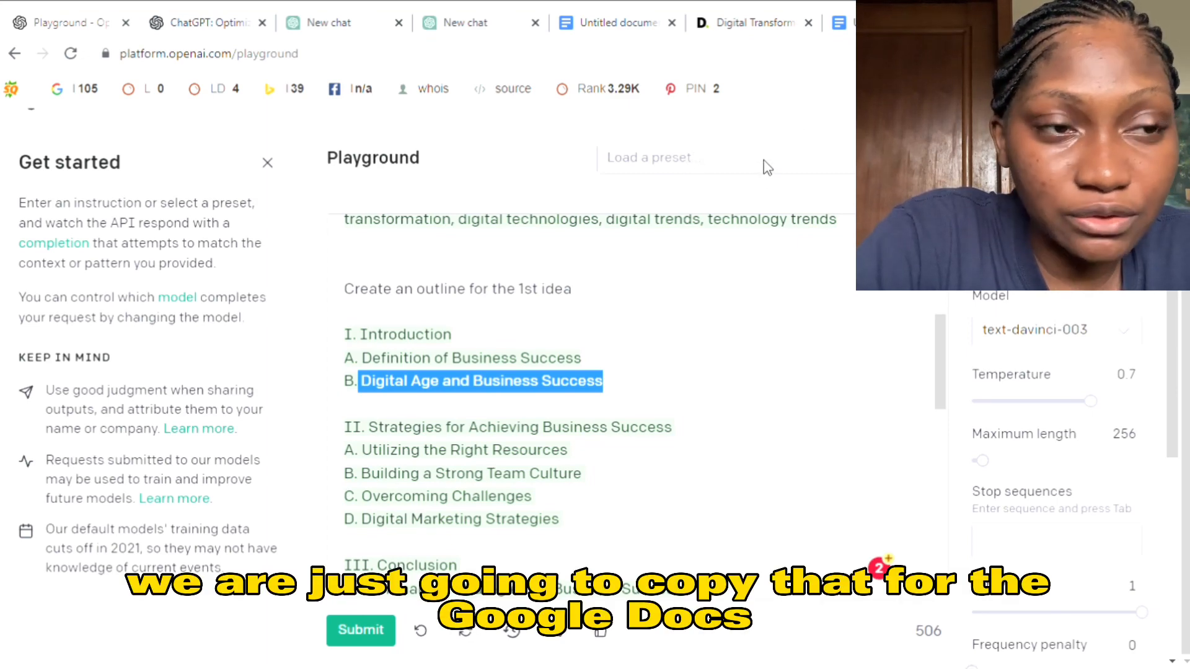
scroll(901, 554, down, 10)
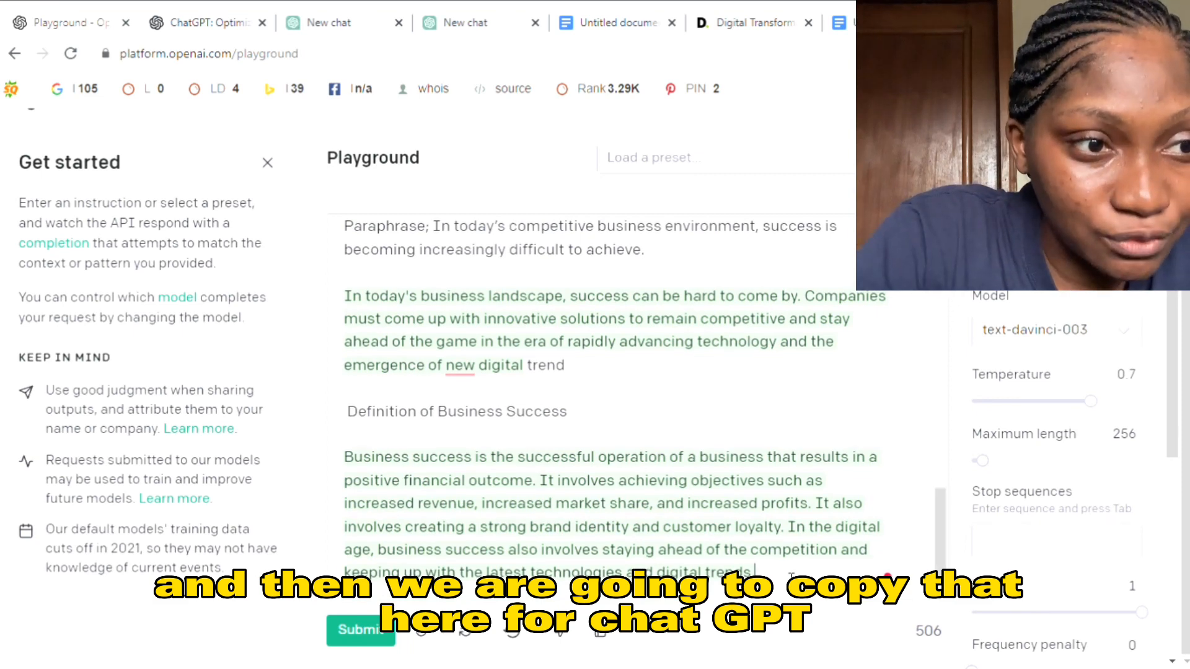
scroll(792, 577, down, 1)
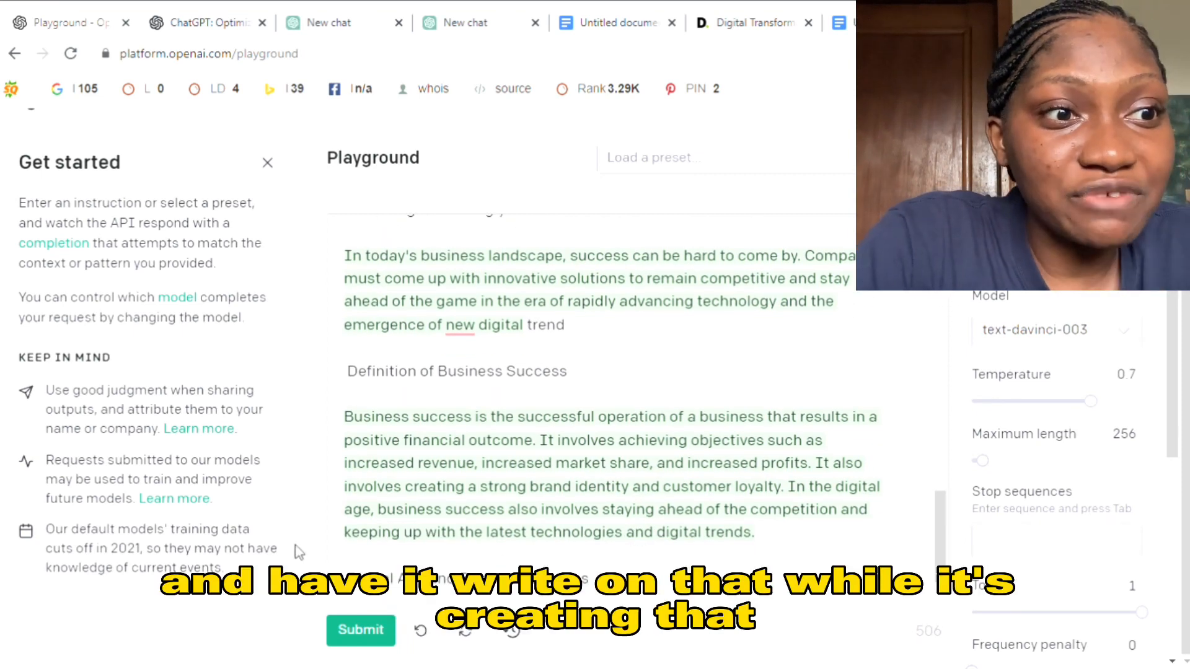
click(361, 631)
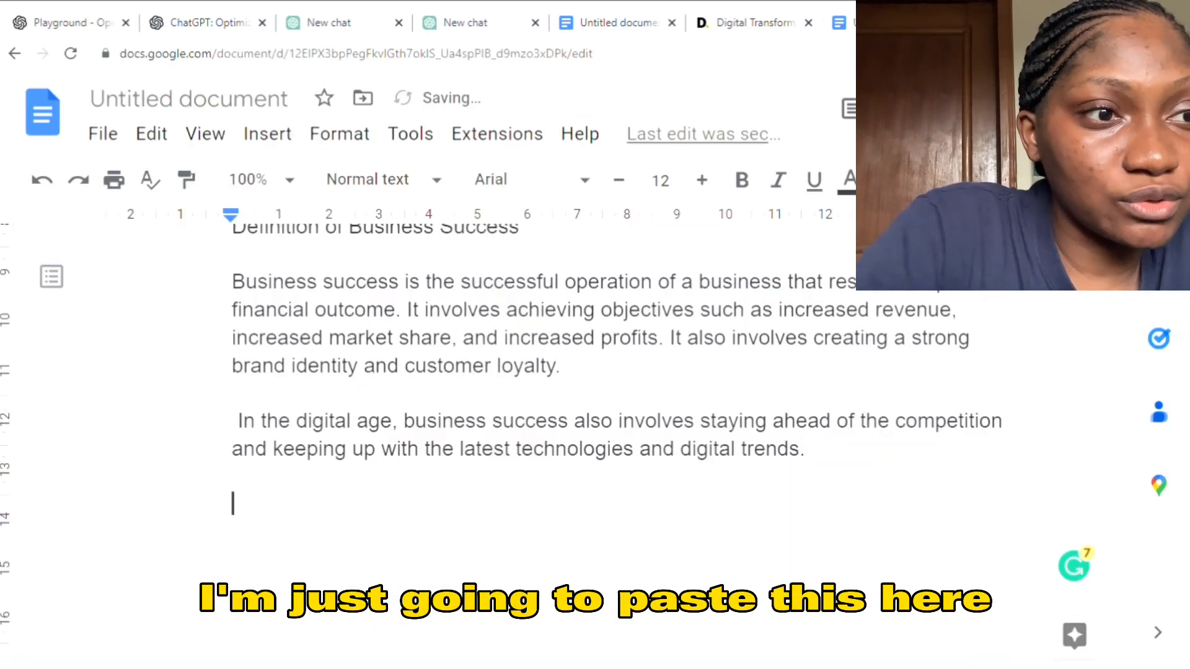
text(Digital Age and Business Success)
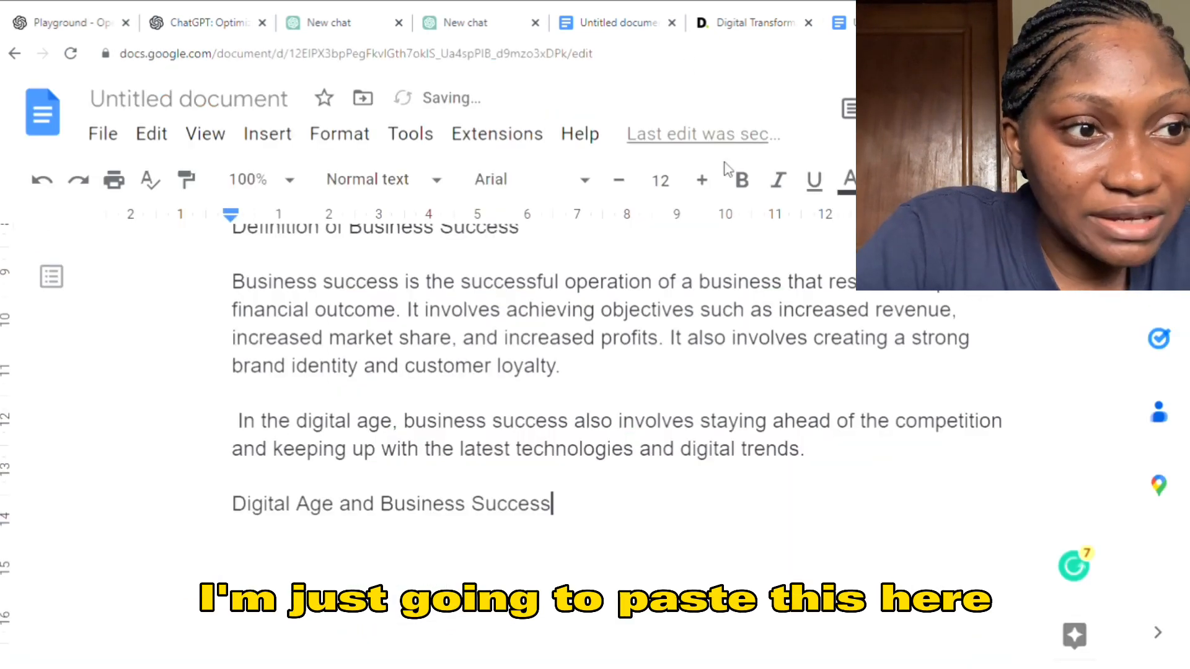
- Copy the generated "The digital age has had a profound impact" passage from the OpenAI Playground beneath its Google Docs heading, with blank lines around it
click(77, 28)
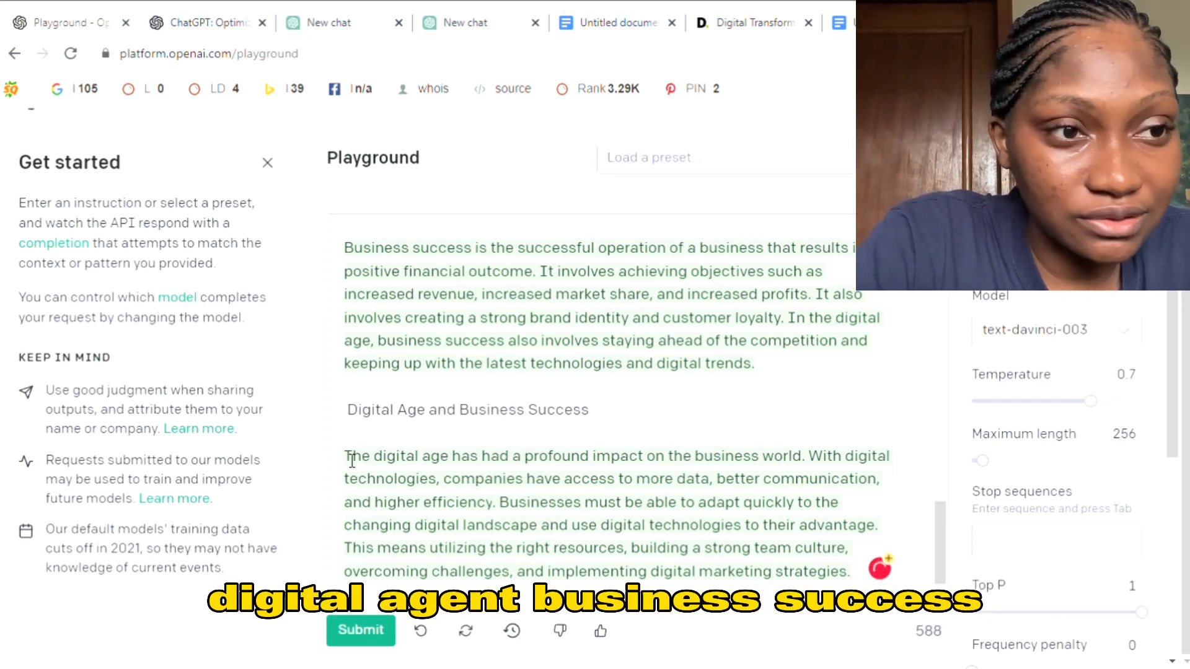
drag(346, 459, 754, 582)
click(754, 578)
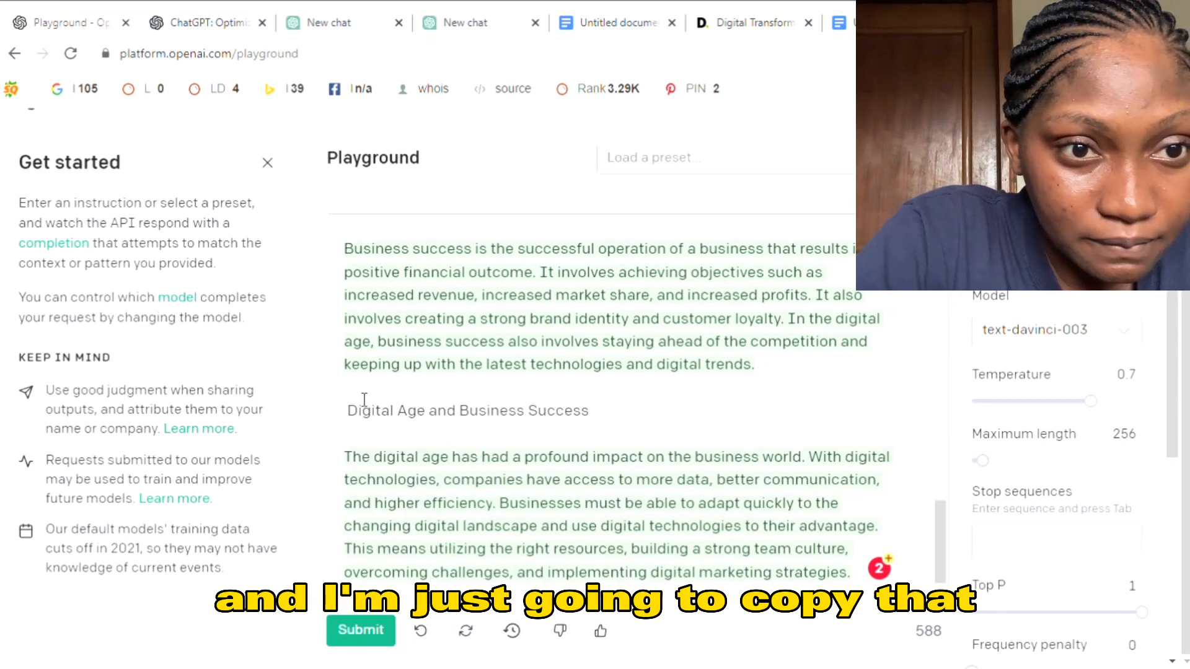
drag(355, 459, 893, 579)
key(ctrl+c)
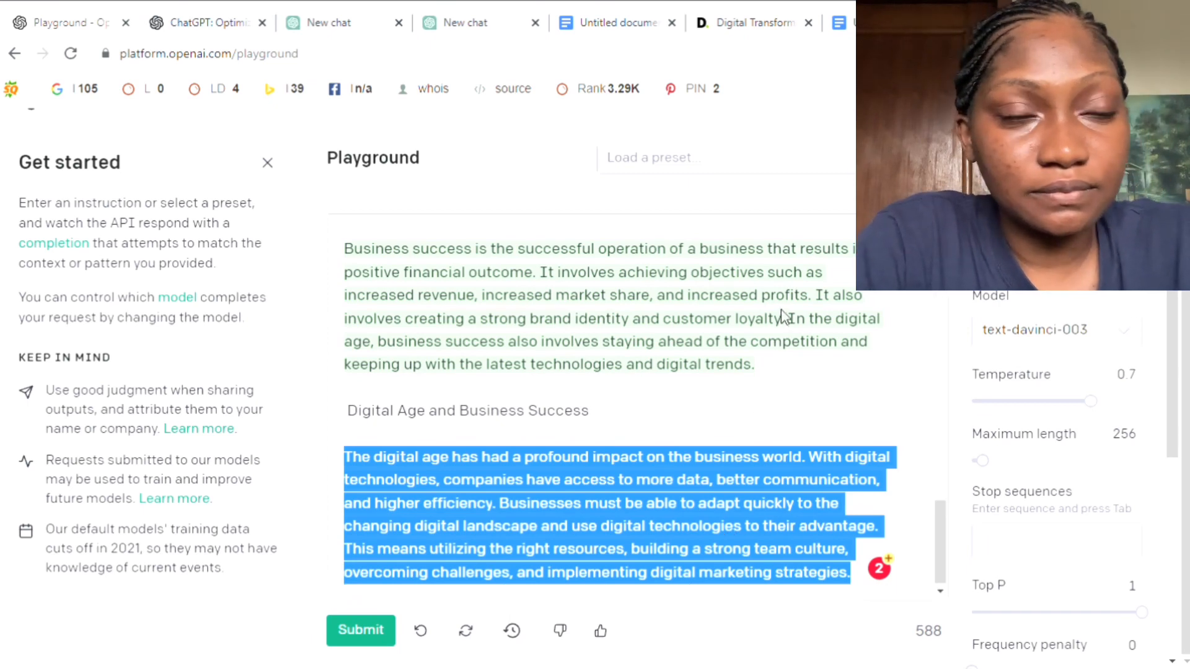
click(886, 23)
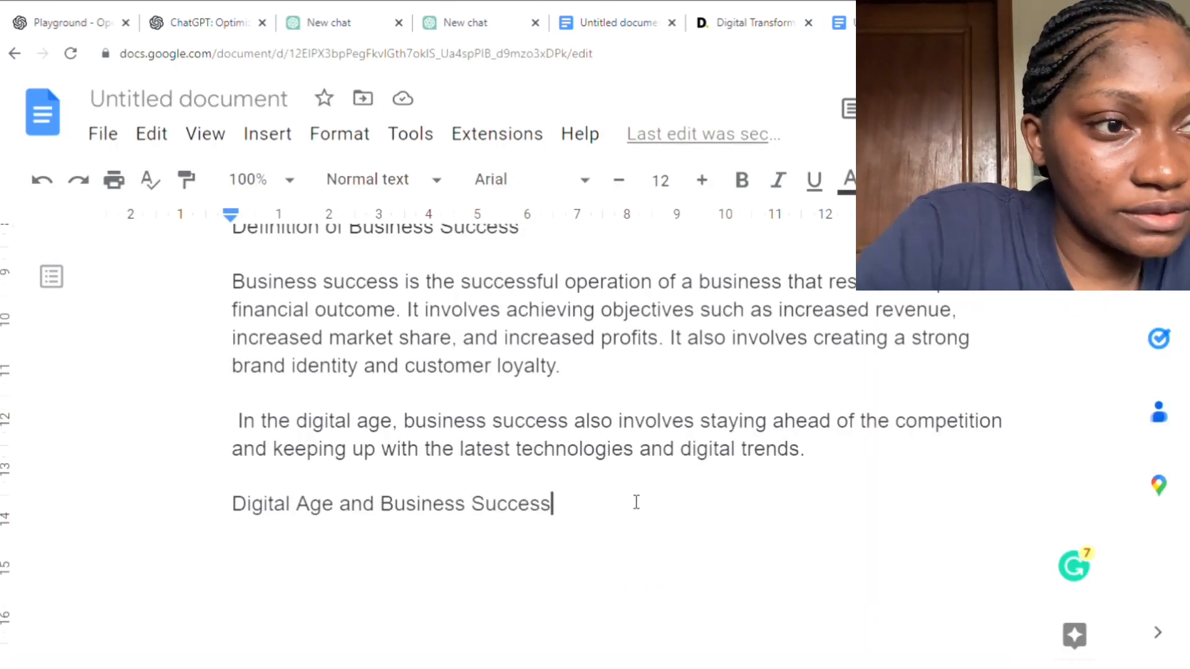
key(Return)
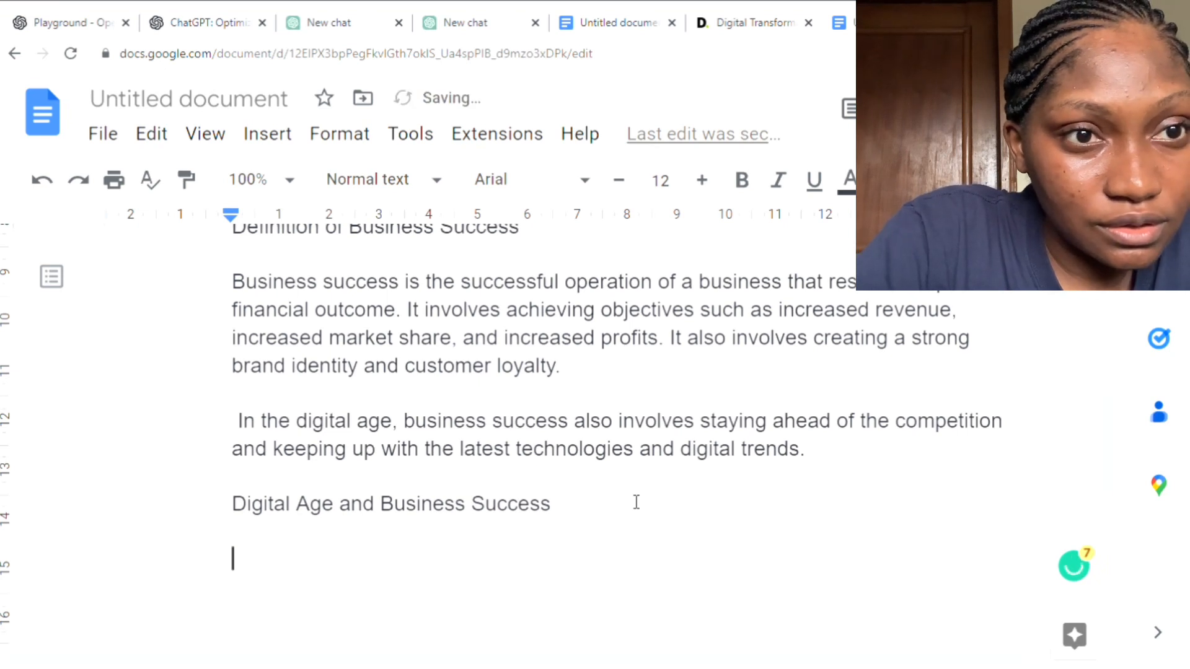
key(ctrl+v)
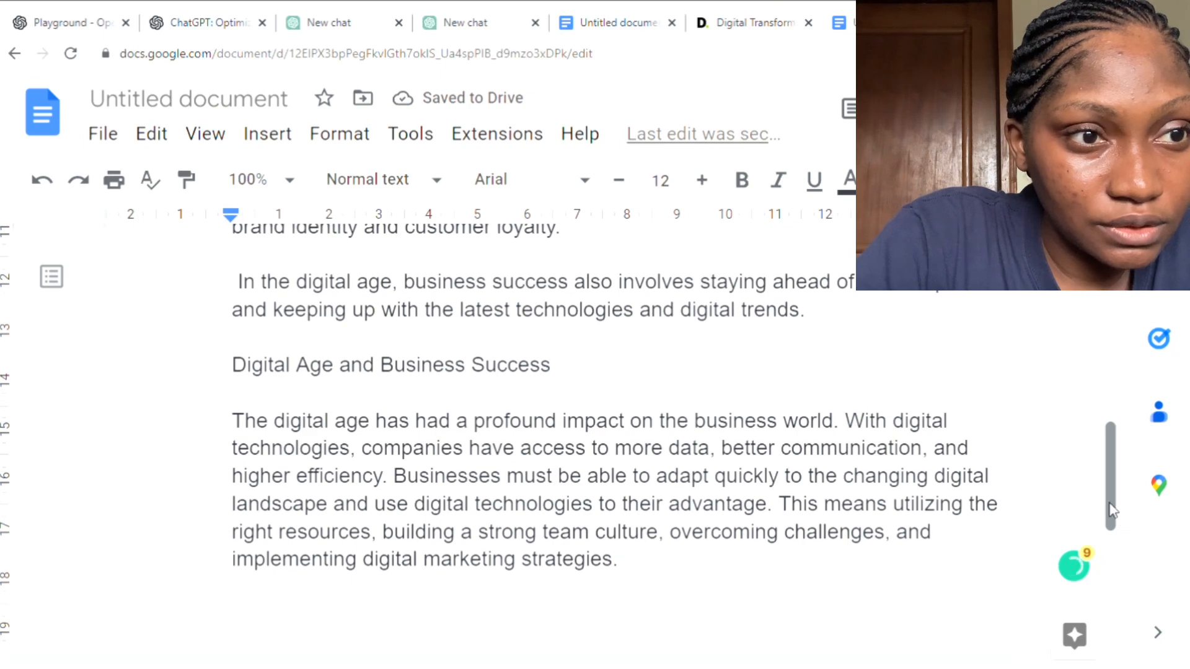
drag(1112, 510, 1098, 597)
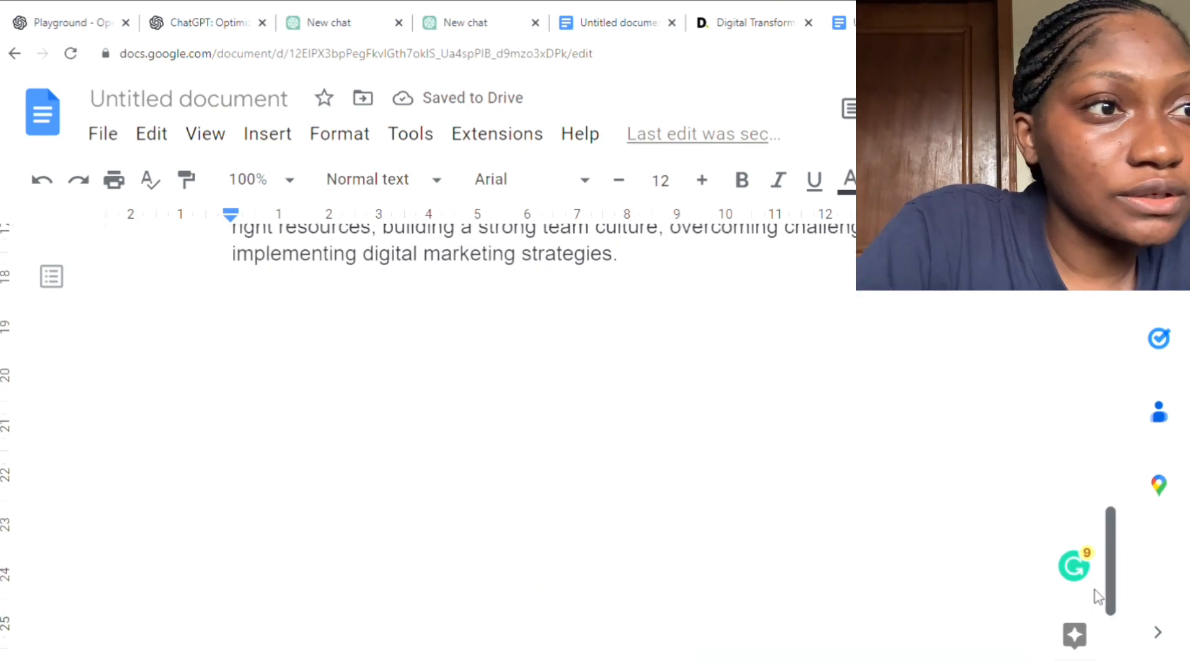
key(Return)
key(Return)
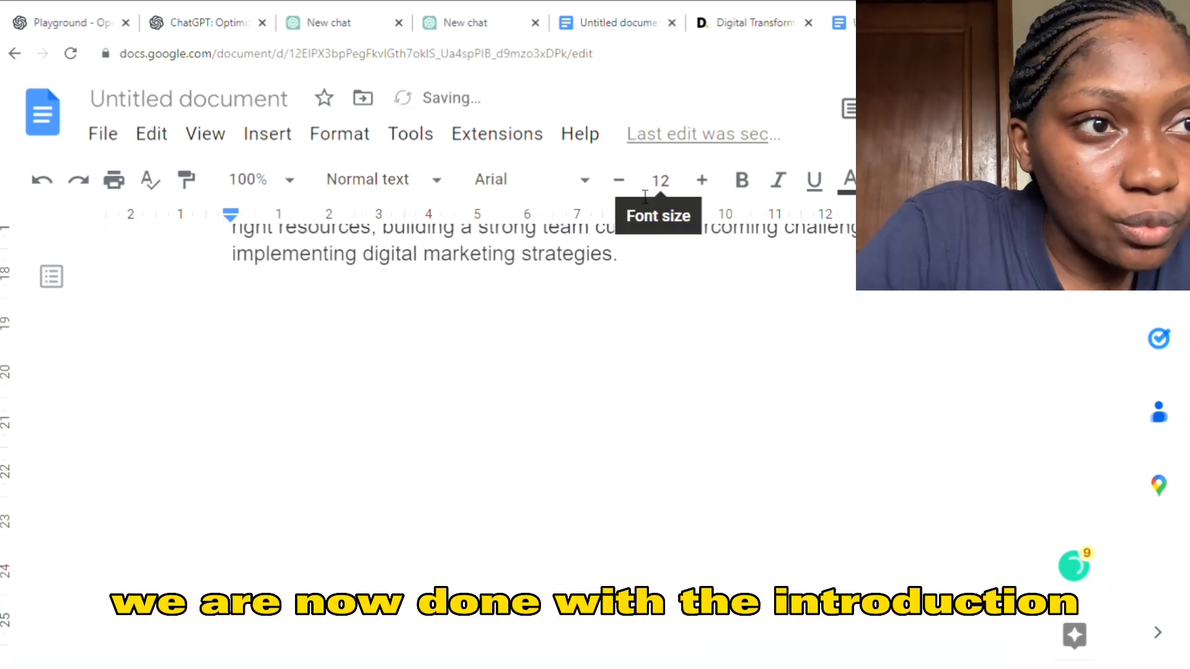
- Go back to the OpenAI Playground outline and examine the sections that follow the Introduction
click(88, 20)
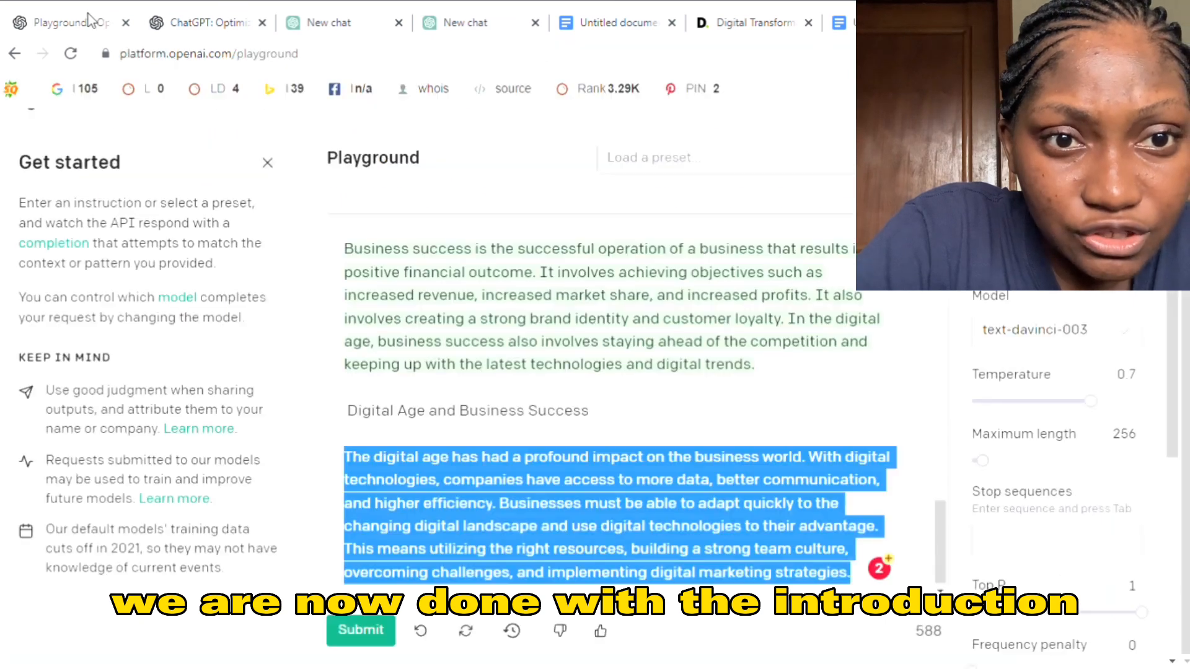
click(510, 342)
drag(939, 539, 938, 376)
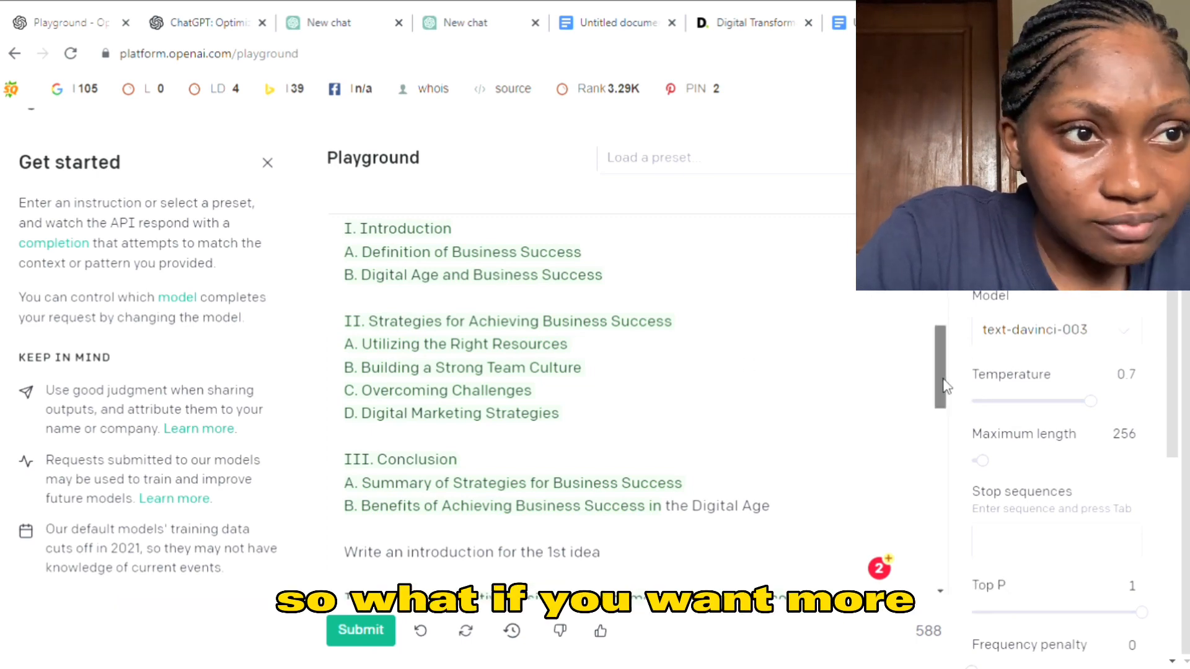
- Copy the sentence "In today's competitive business environment, success is becoming increasingly difficult to achieve" from the generated introduction in the Playground
drag(943, 385, 947, 451)
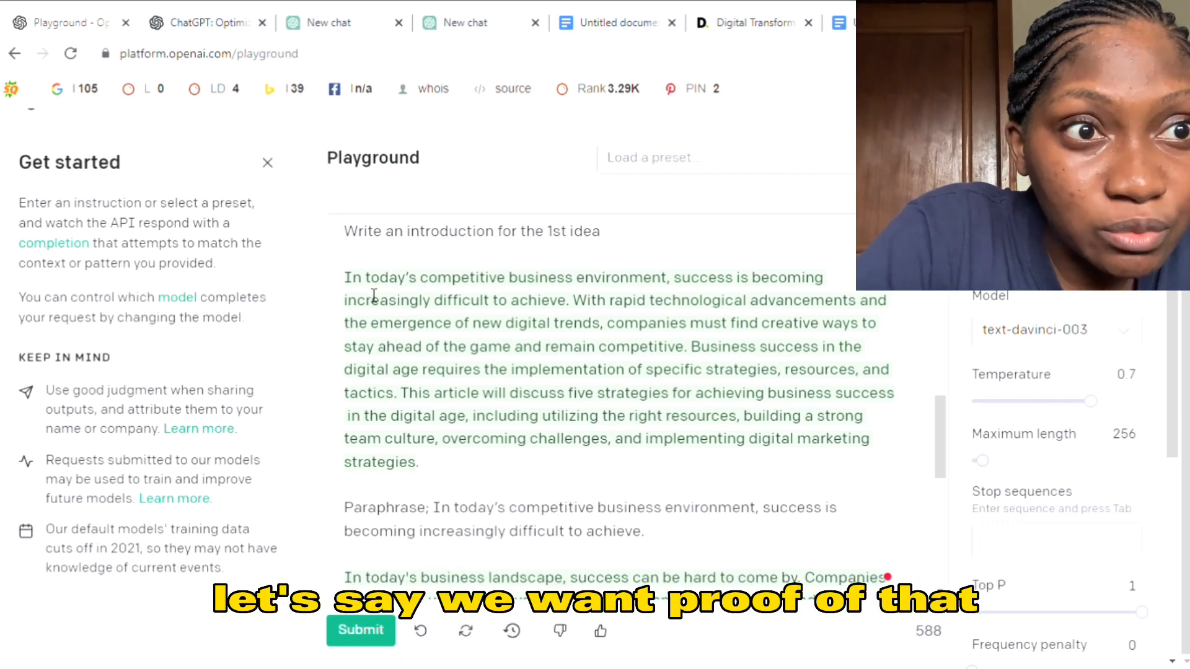
drag(346, 278, 575, 305)
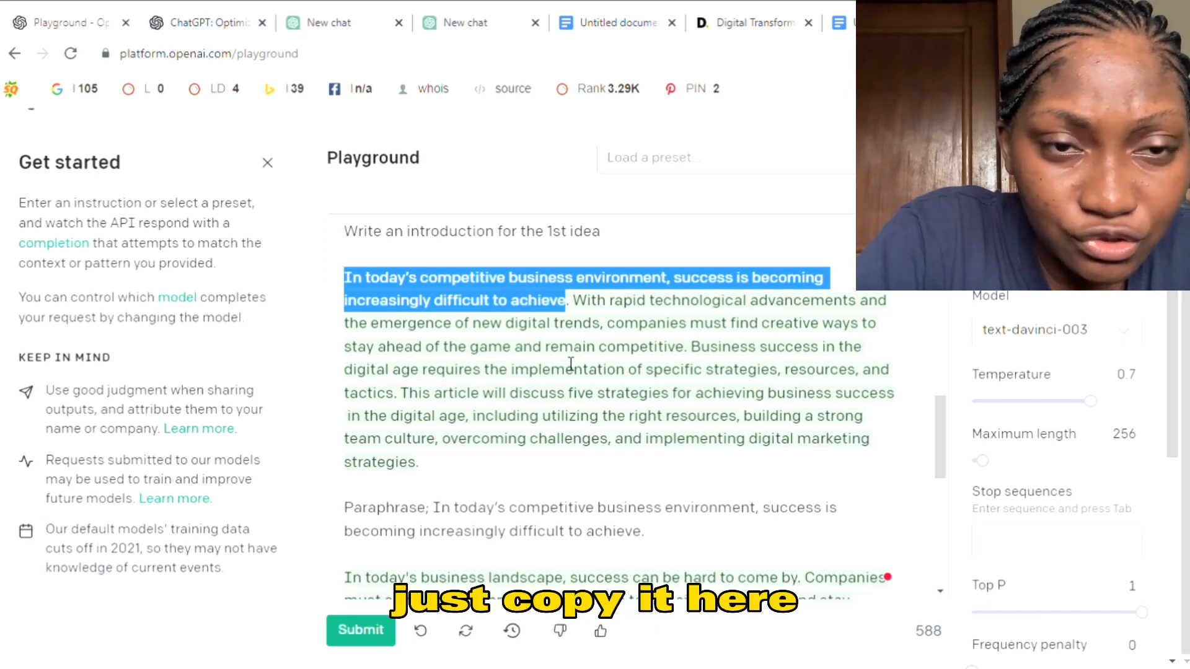
click(524, 401)
drag(935, 455, 944, 569)
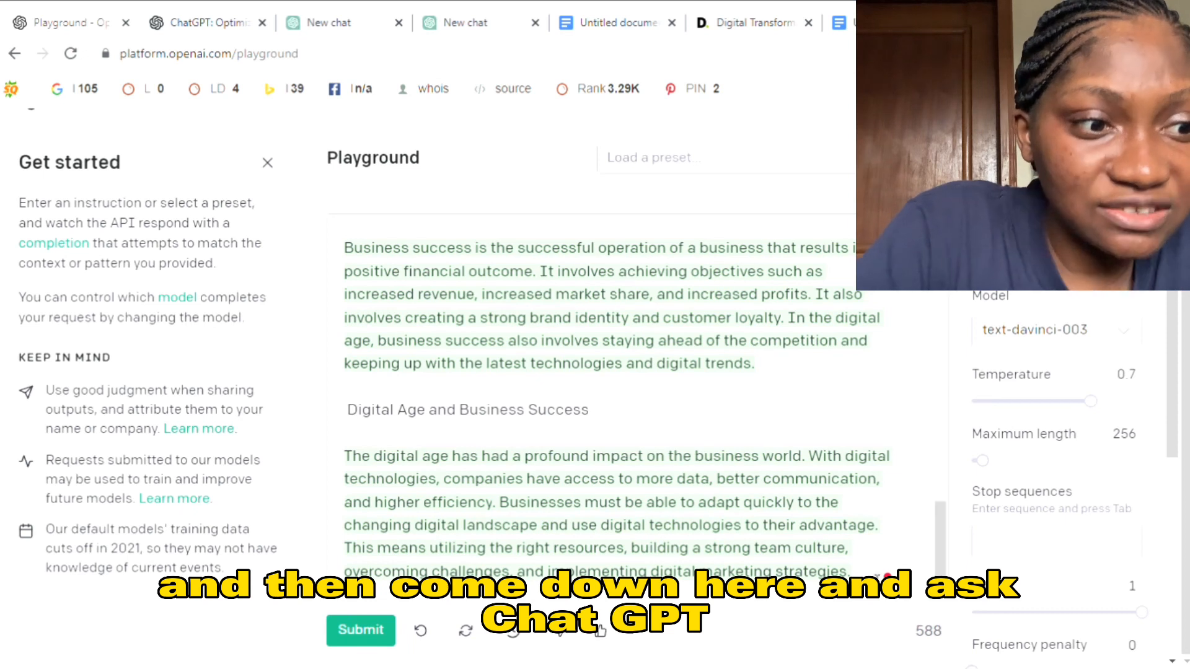
- Submit a prompt below the last completion reading "Using a reliable source, fact check;" followed by the copied sentence
key(Return)
key(Return)
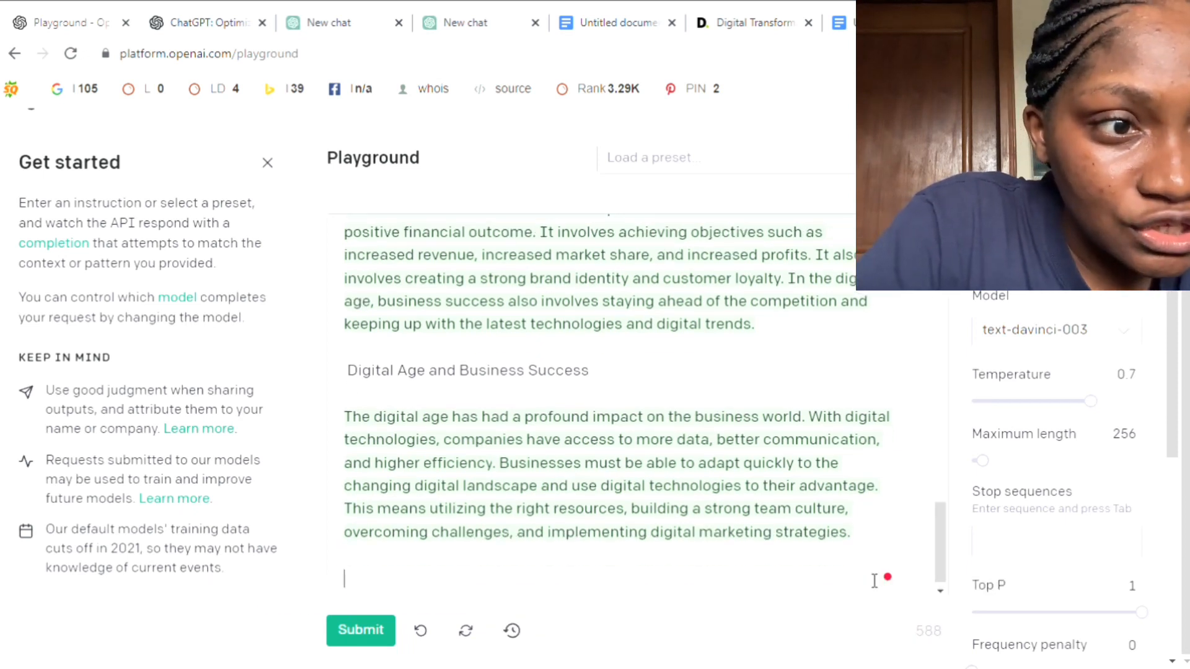
text(Fac)
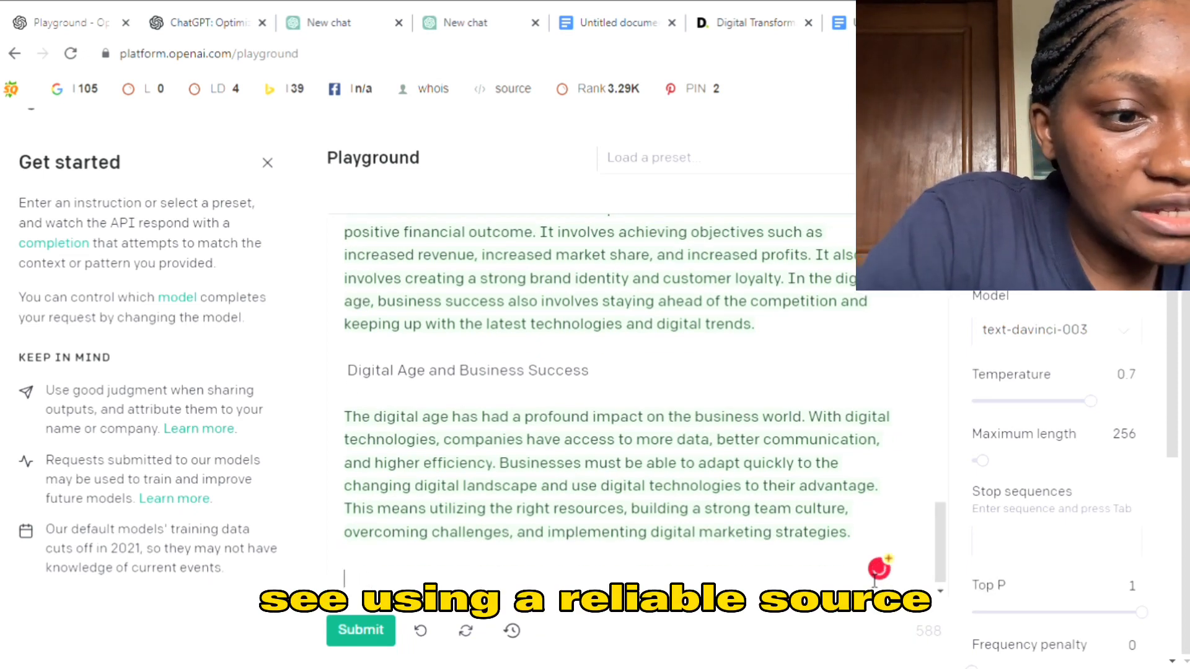
text(Using a rel)
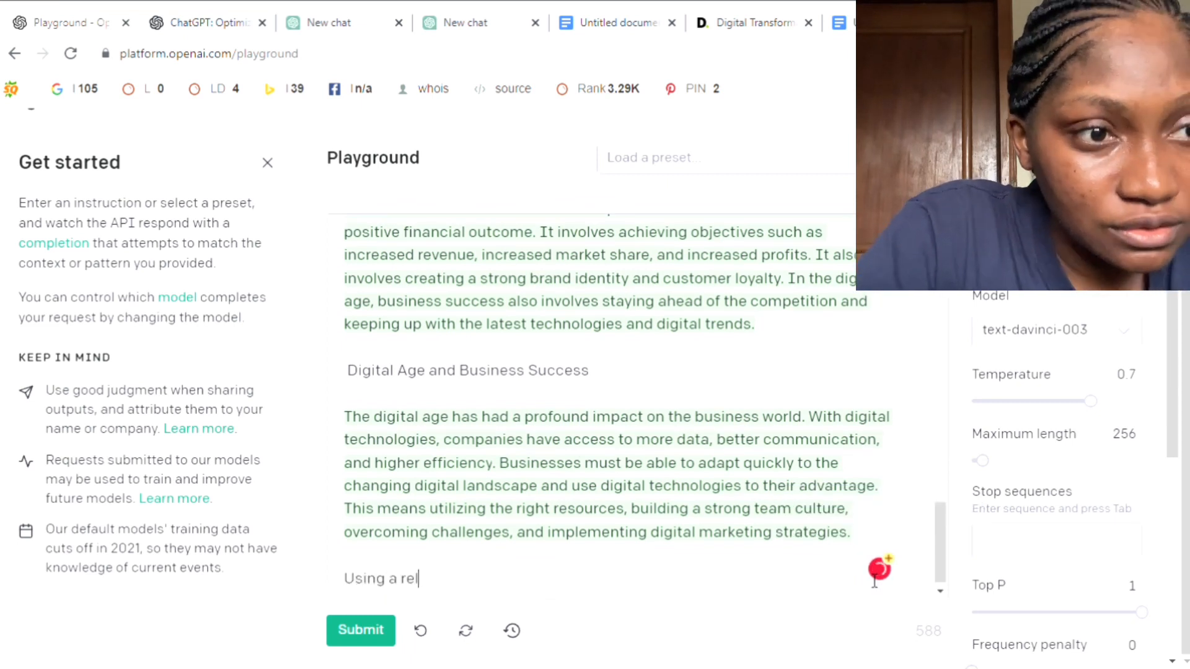
text(iable source)
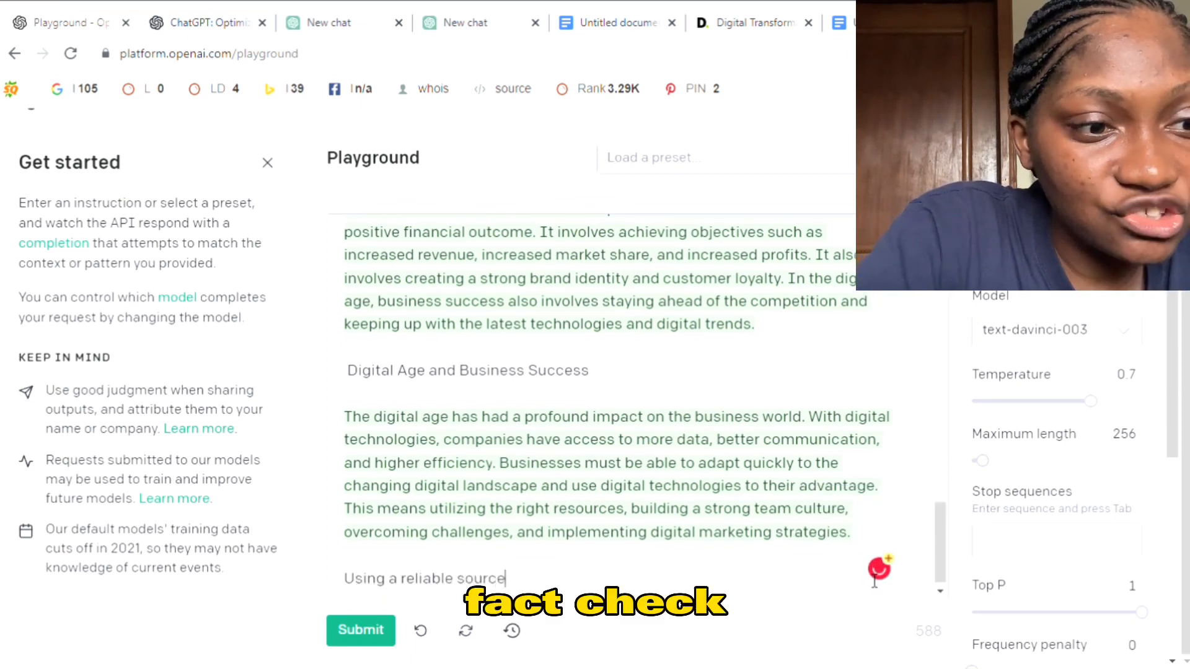
text(, fact )
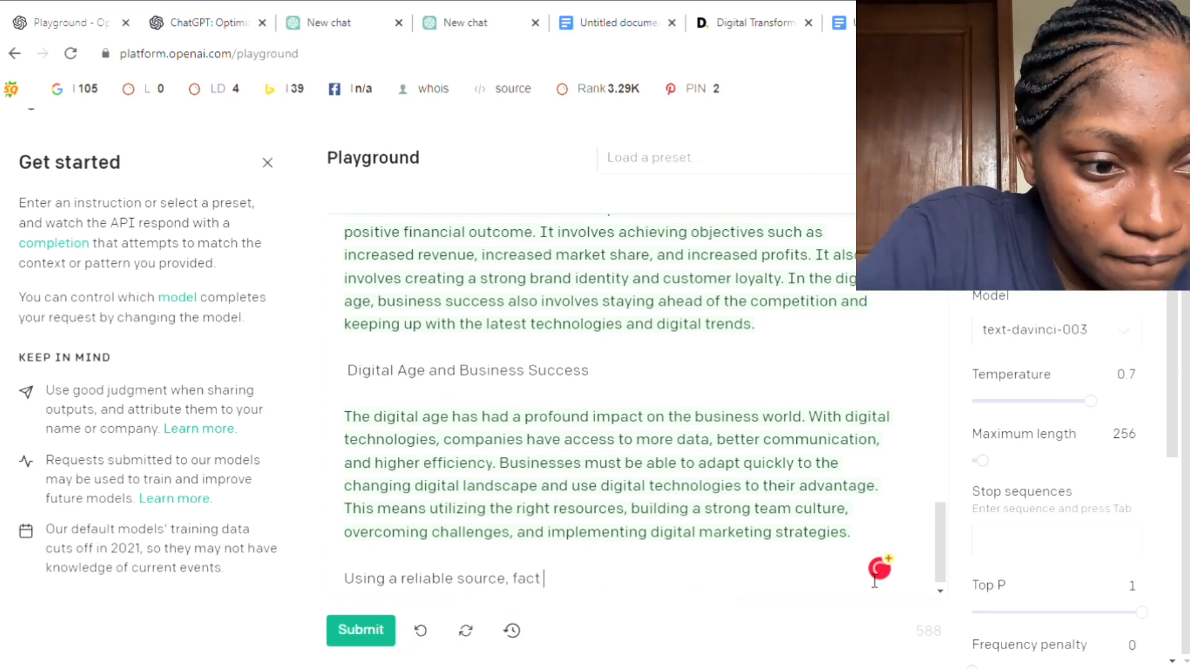
text(check)
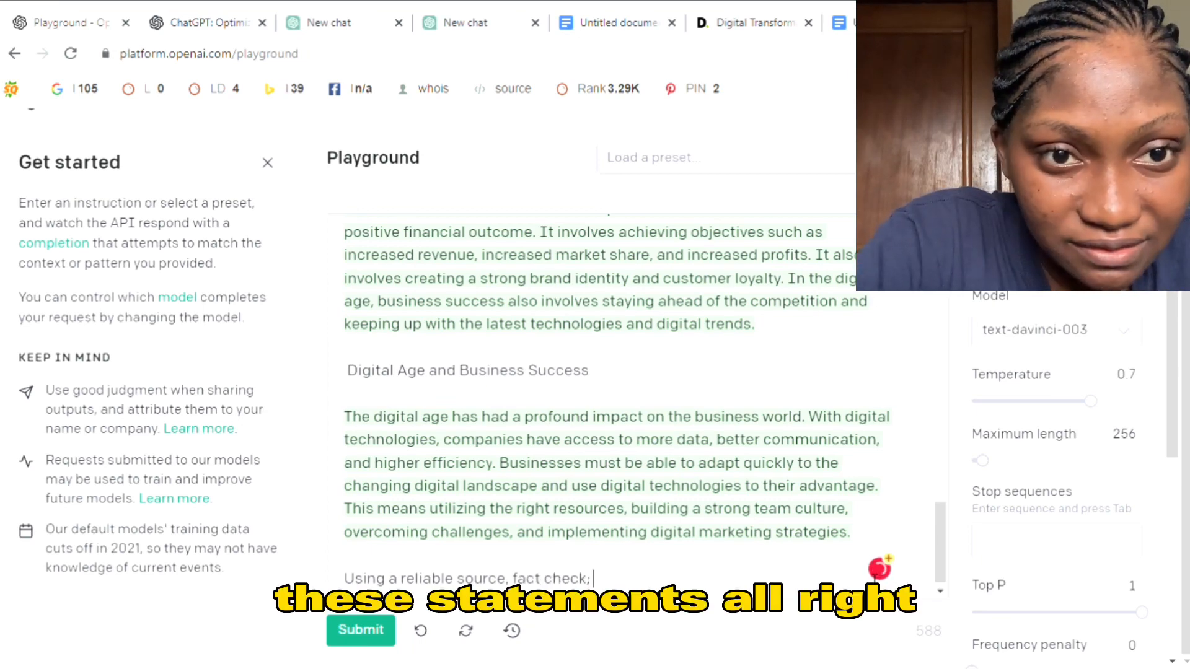
text(;)
key(ctrl+v)
drag(942, 548, 942, 563)
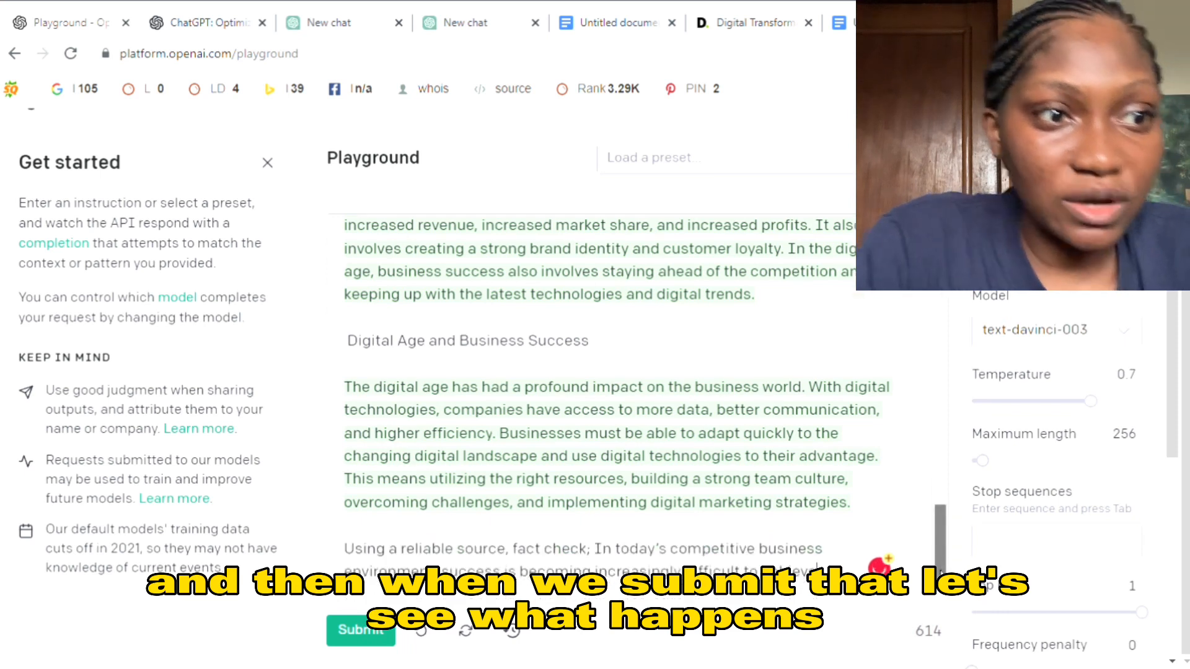
click(350, 631)
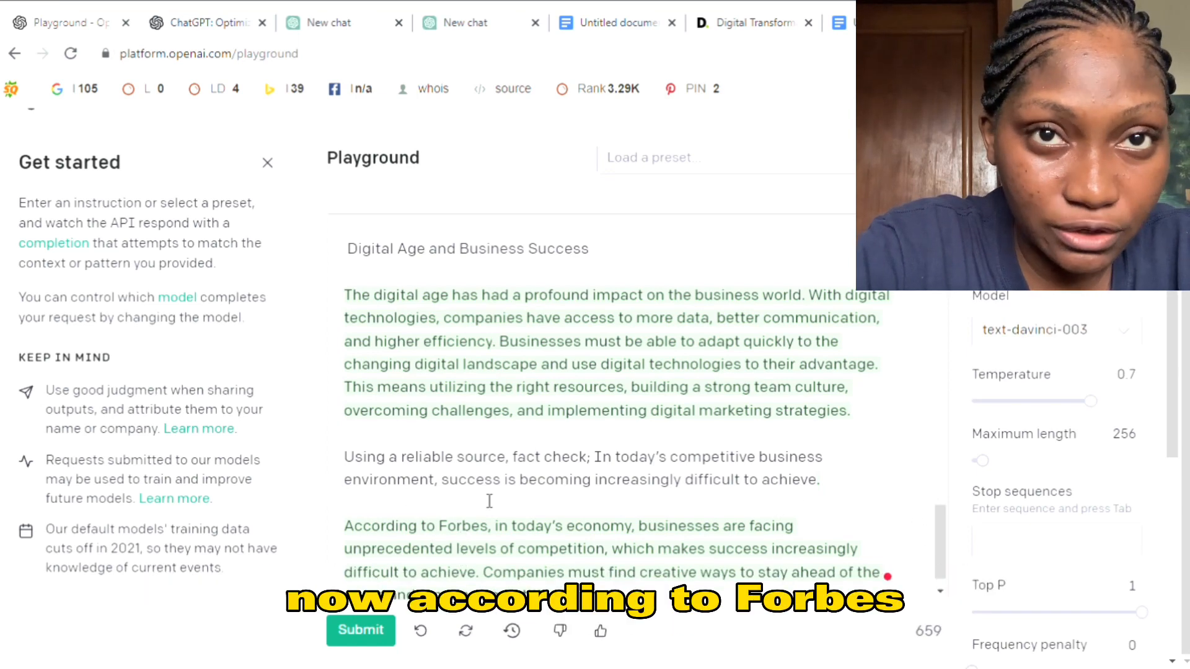
- Copy the "According to Forbes" passage into the Google Docs introduction after "hard to come by." and separate the following text with a blank line
scroll(944, 569, down, 1)
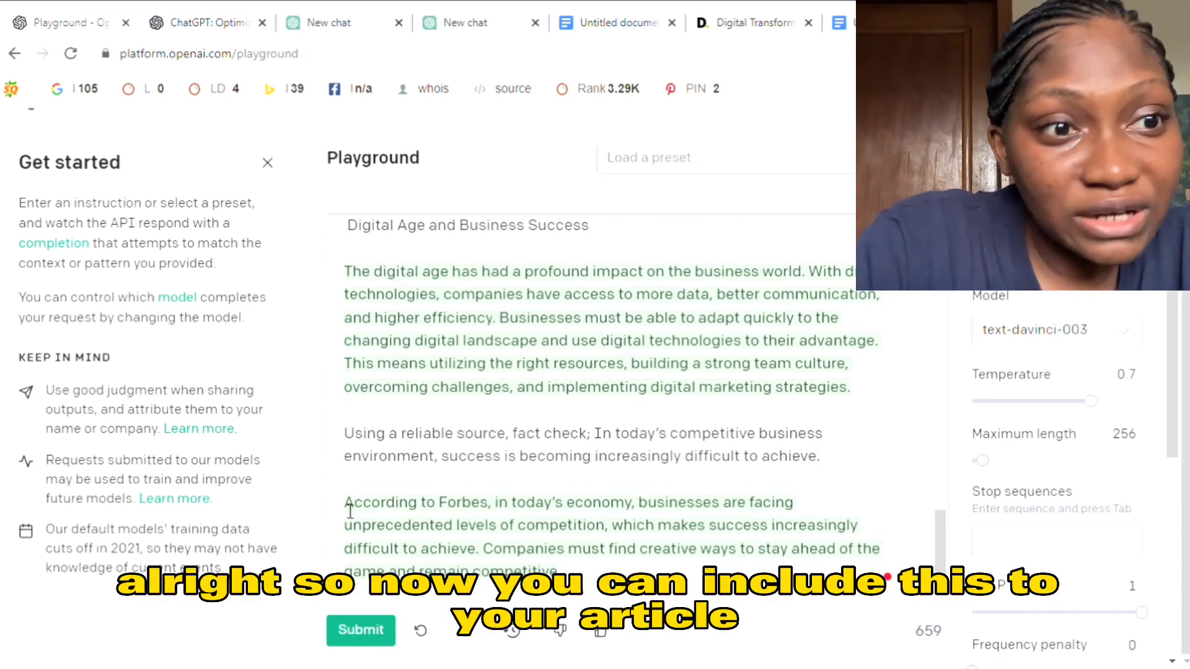
drag(351, 511, 574, 593)
key(ctrl+c)
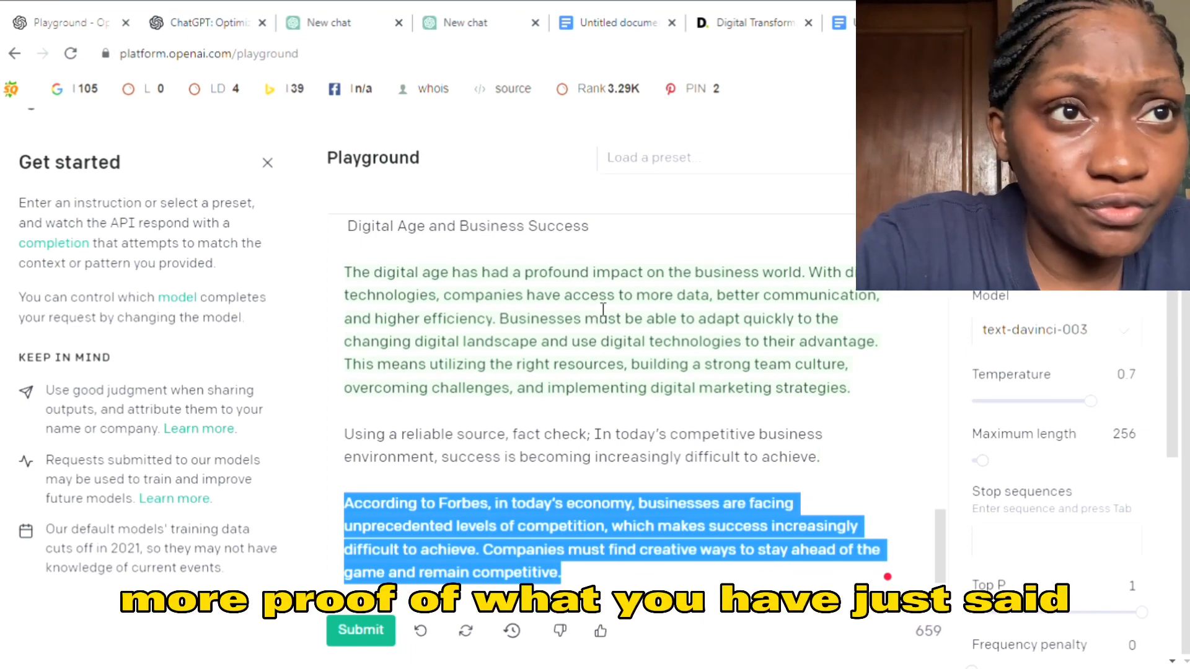
click(848, 24)
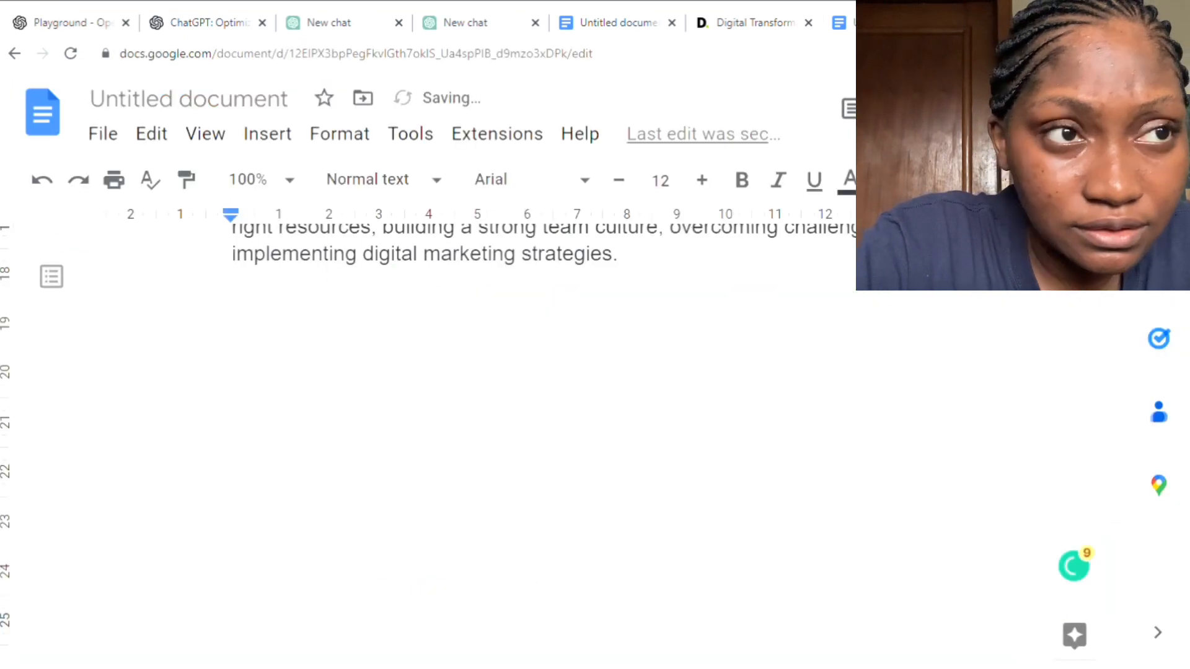
drag(1113, 534, 1126, 310)
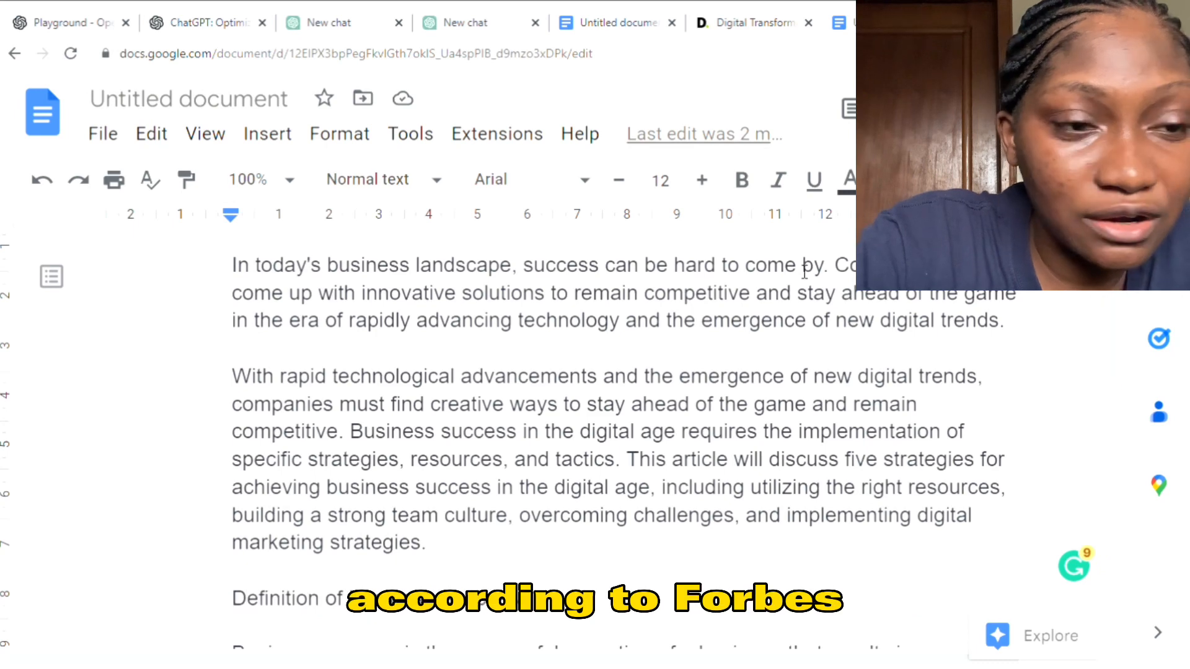
click(837, 268)
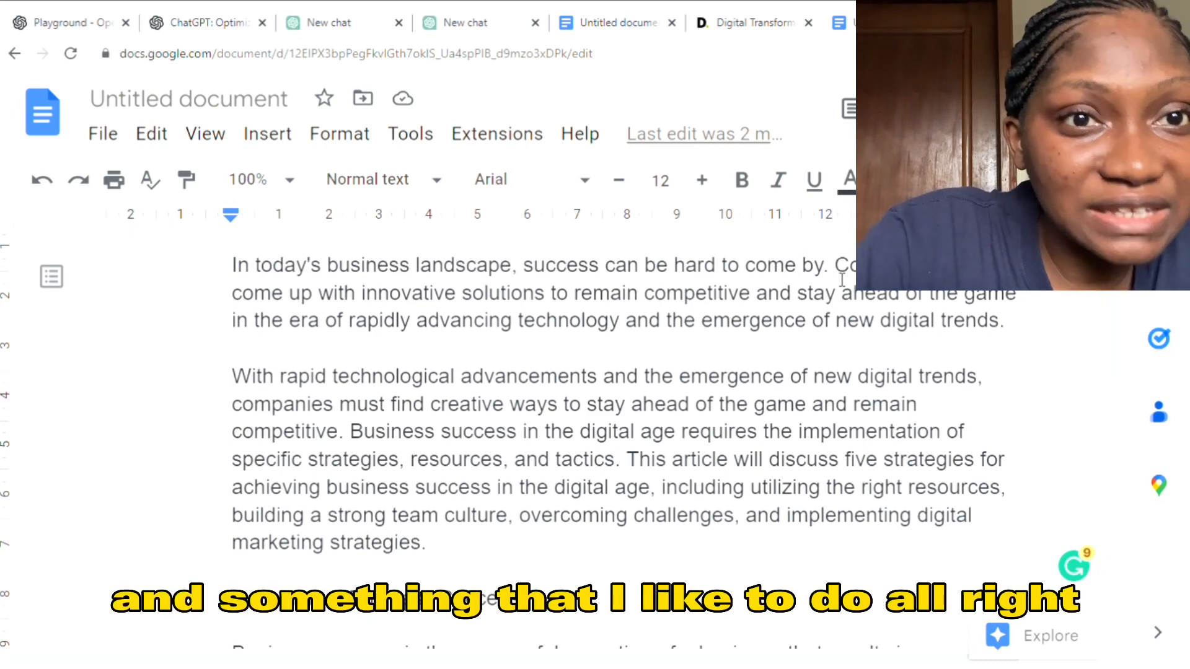
key(ctrl+v)
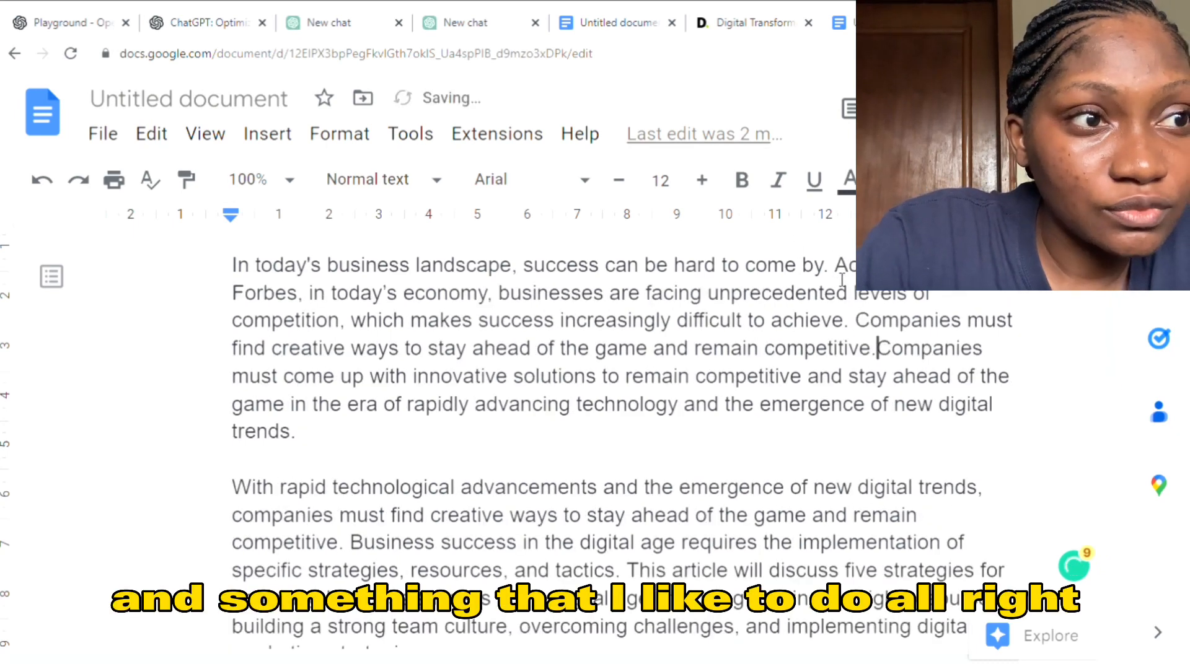
key(Return)
key(Return)
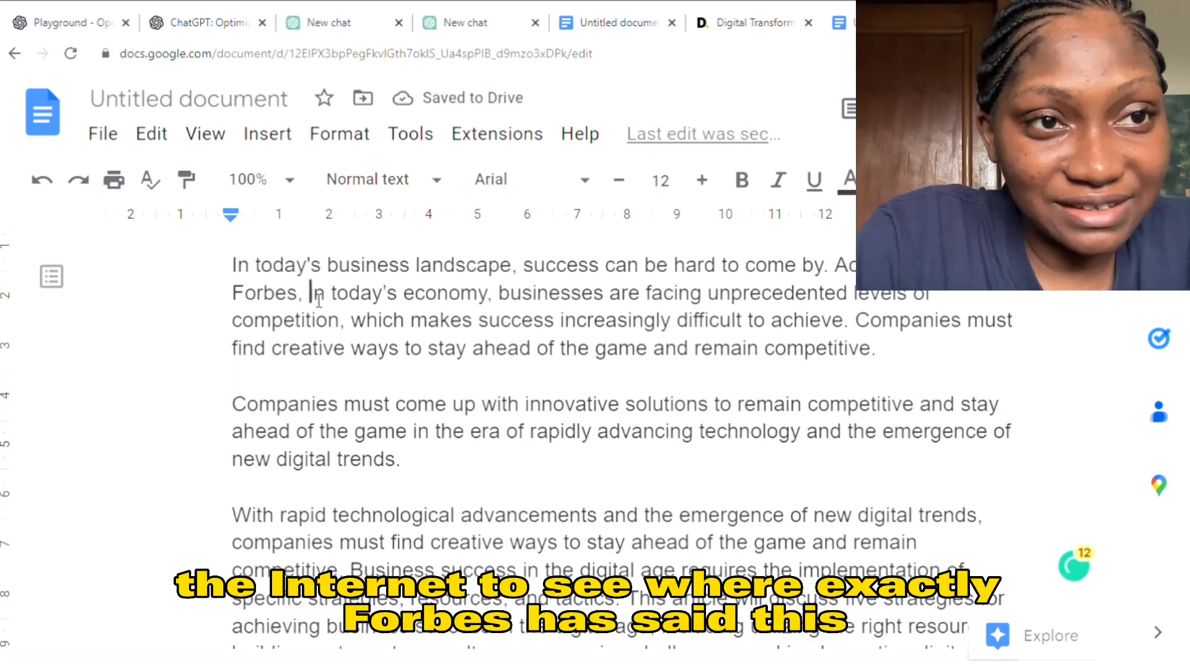
- Copy the "in today's economy, businesses are facing unprecedented levels of competition" claim and search Google for its Forbes source in a new tab
drag(309, 294, 695, 353)
click(695, 353)
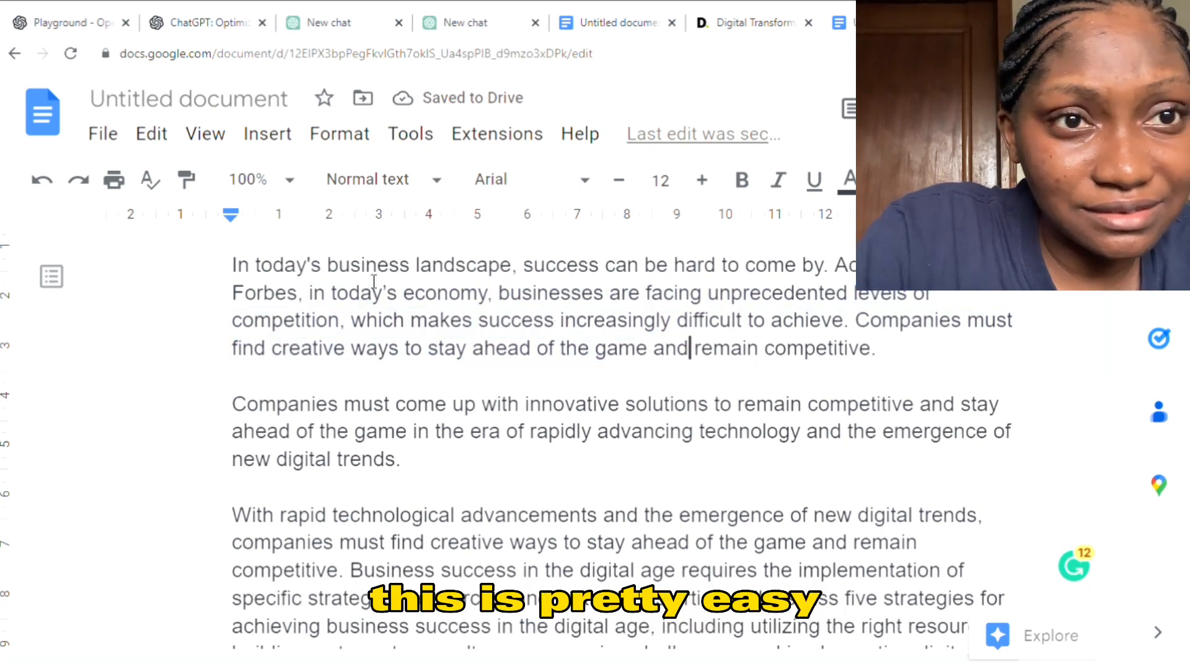
drag(309, 294, 848, 322)
right_click(748, 336)
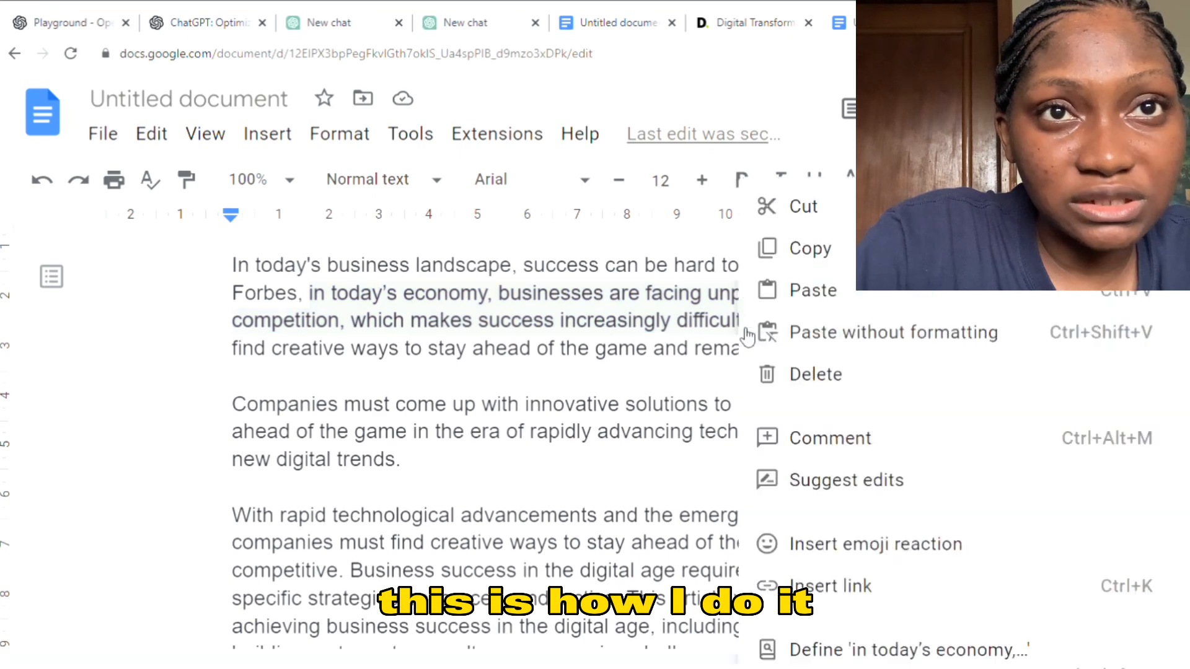
click(801, 248)
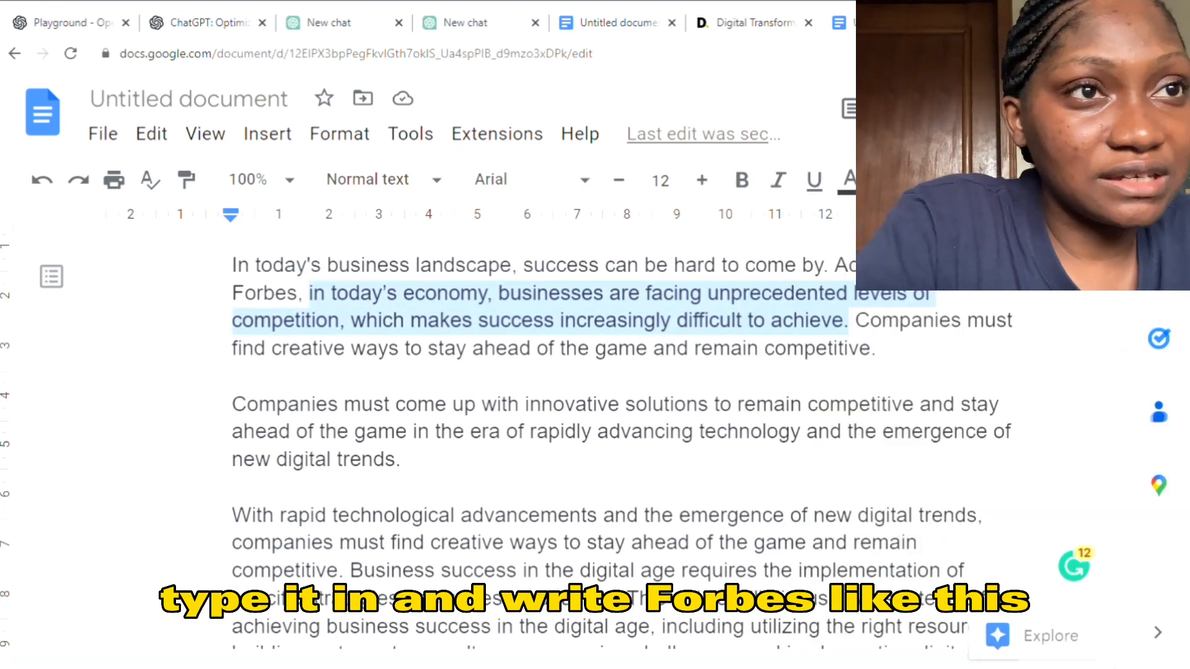
key(ctrl+t)
key(ctrl+v)
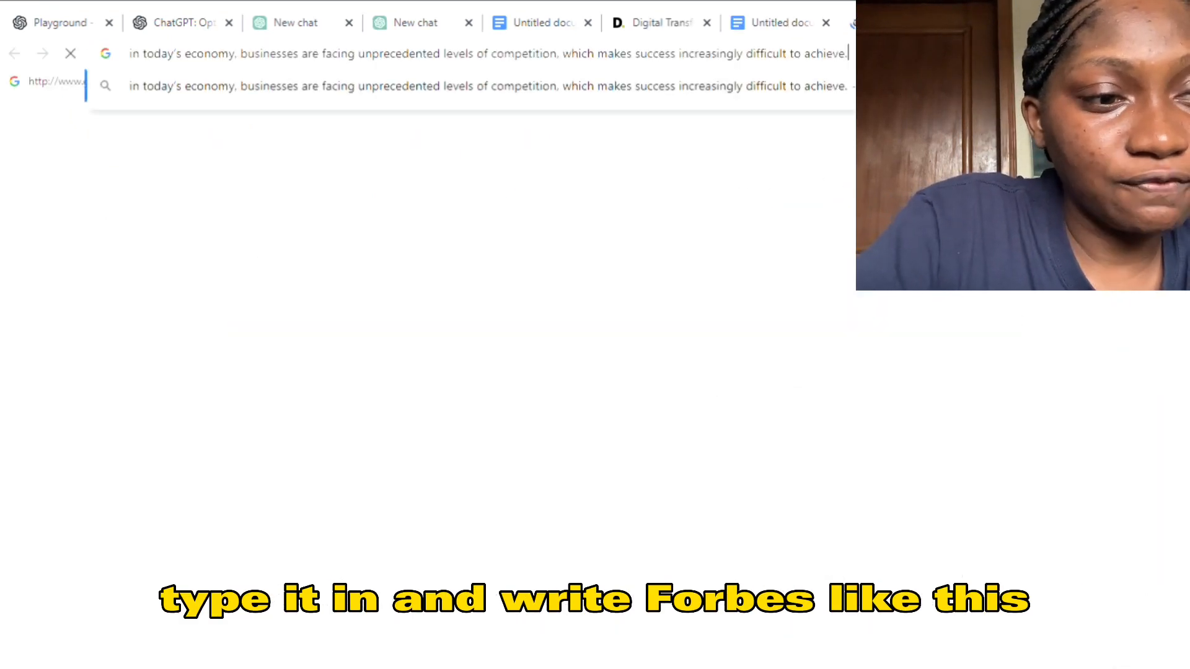
text(-)
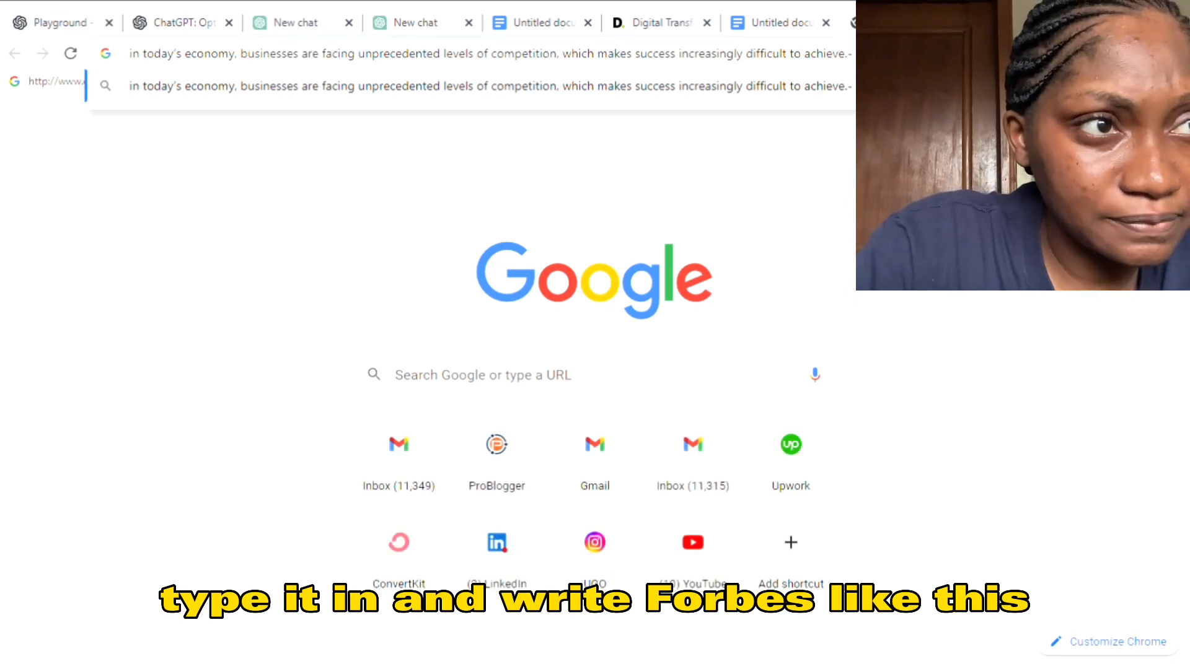
key(Return)
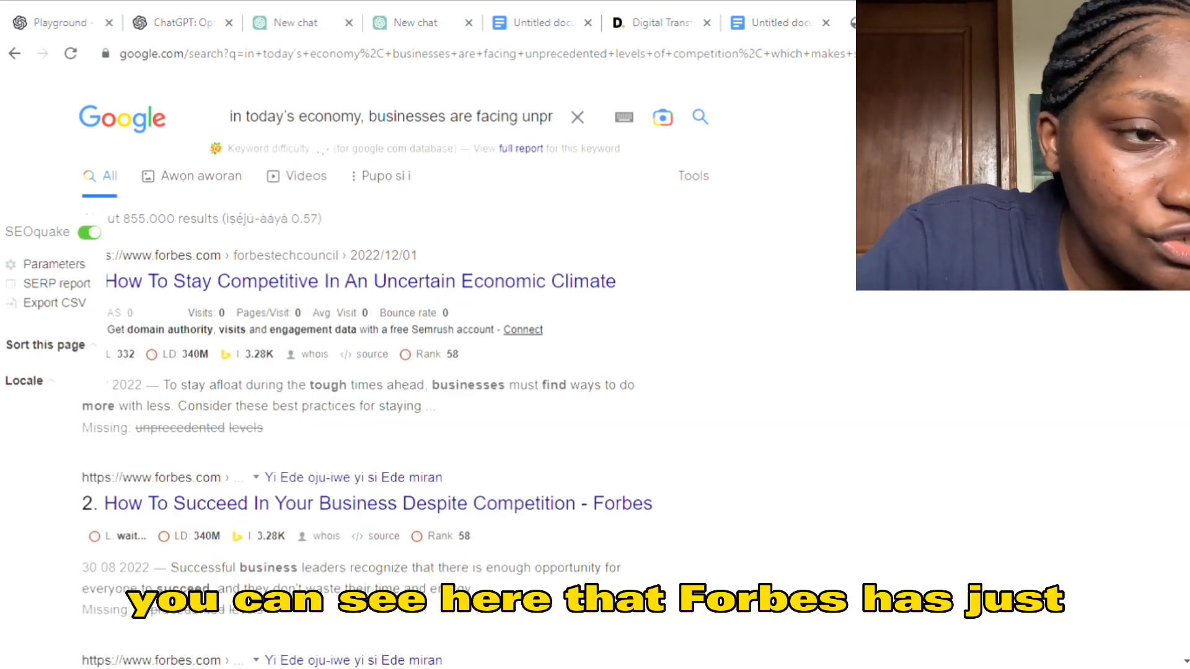
- Open the Forbes article "How To Succeed In Your Business Despite Competition" from the search results and copy its web address
scroll(372, 372, down, 5)
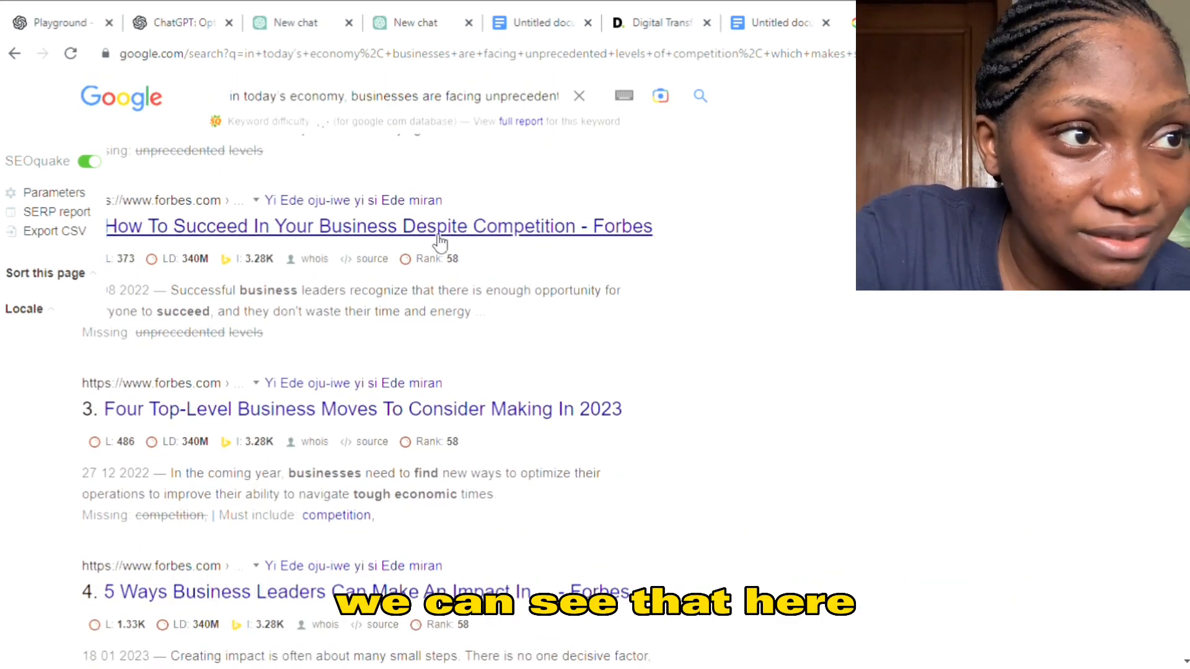
click(388, 242)
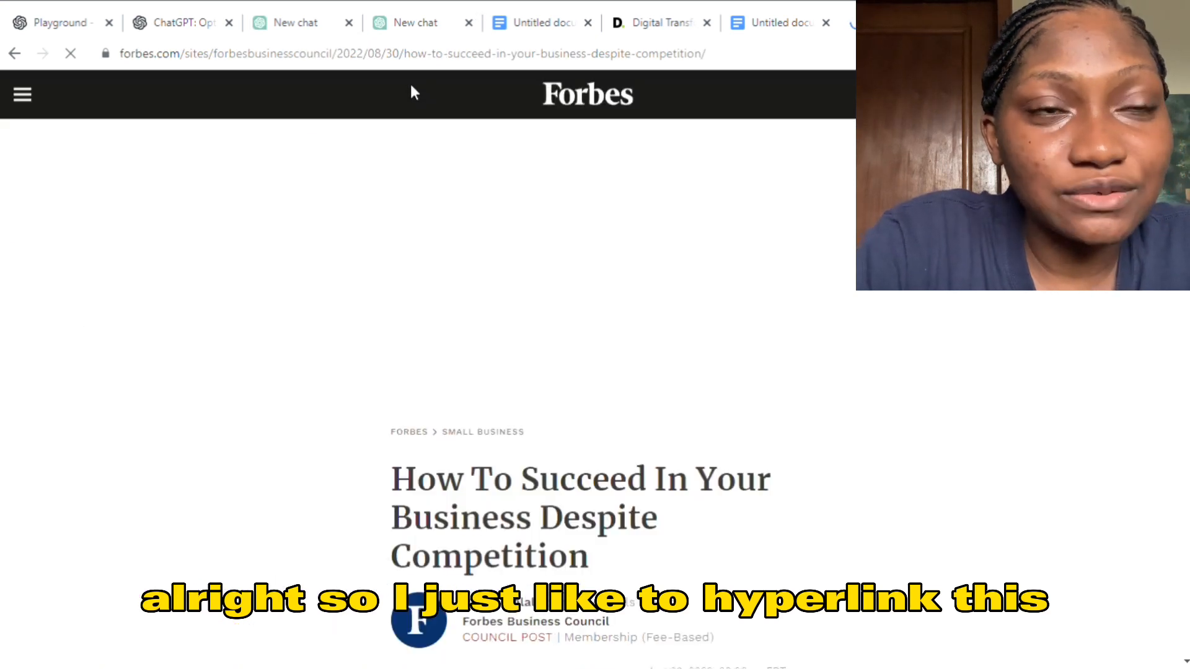
click(726, 61)
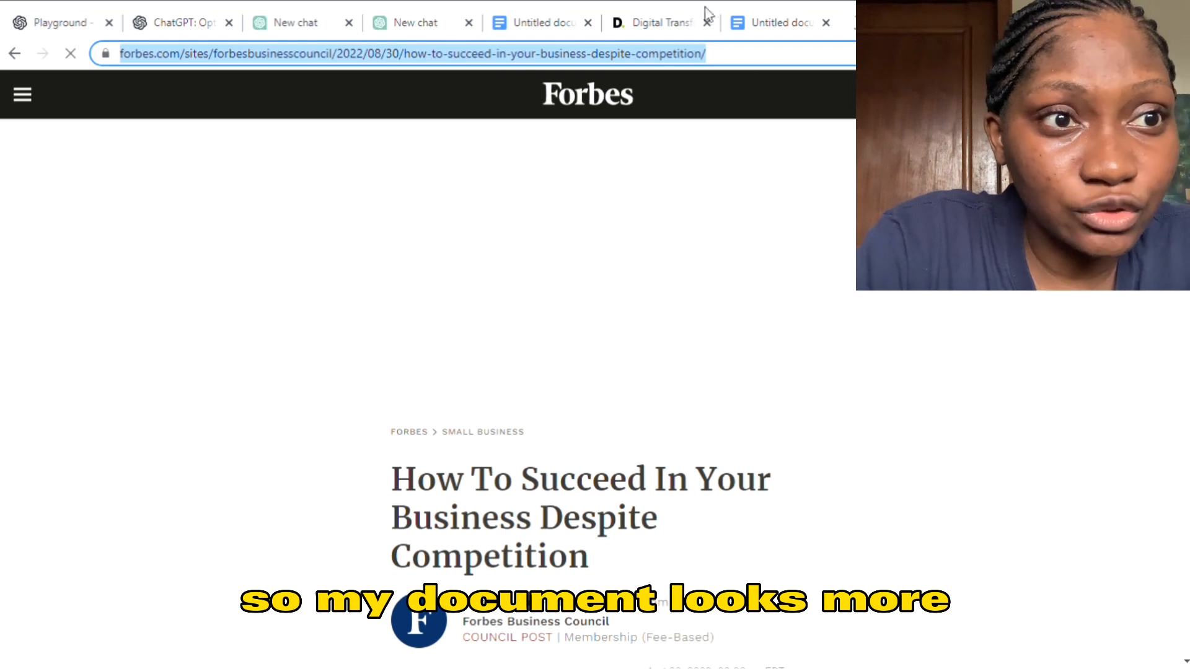
- Return to the Google Docs draft and hyperlink "According to Forbes" in the introduction to the copied article address
click(749, 20)
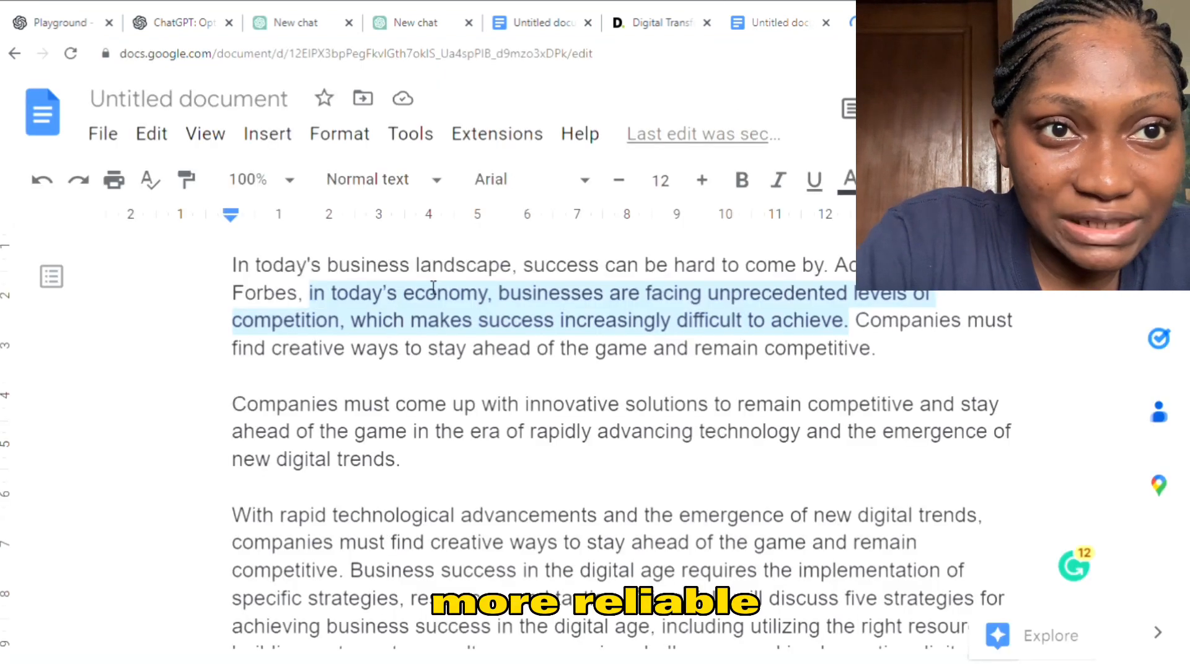
drag(846, 272, 365, 341)
click(365, 341)
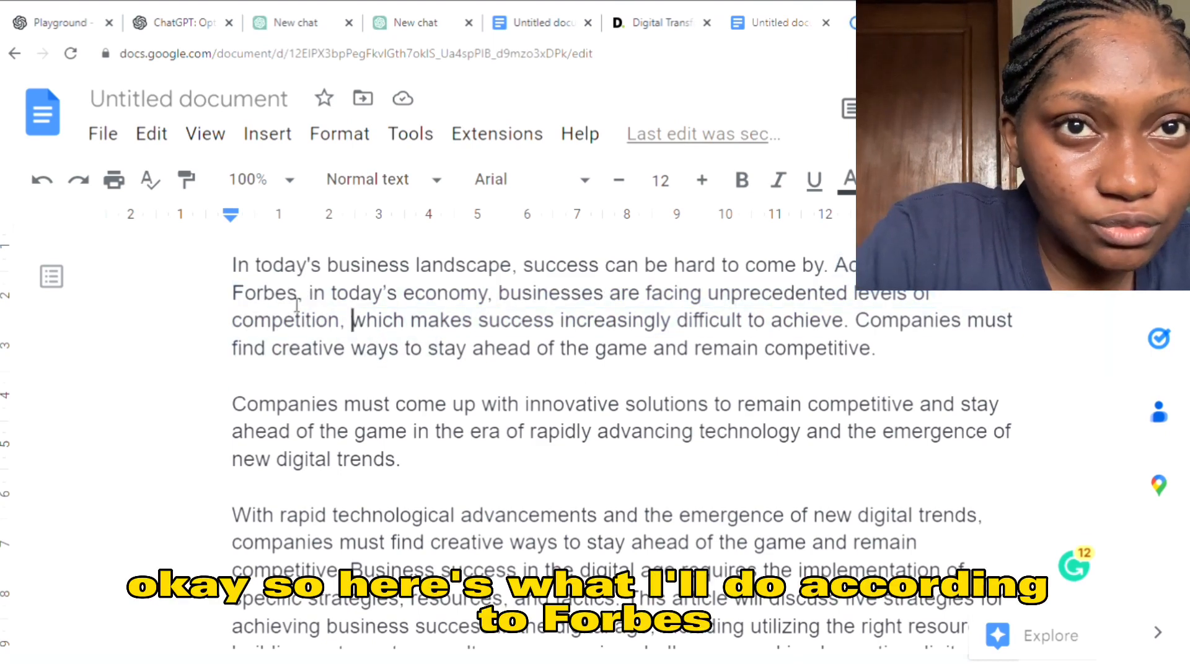
drag(843, 268, 300, 306)
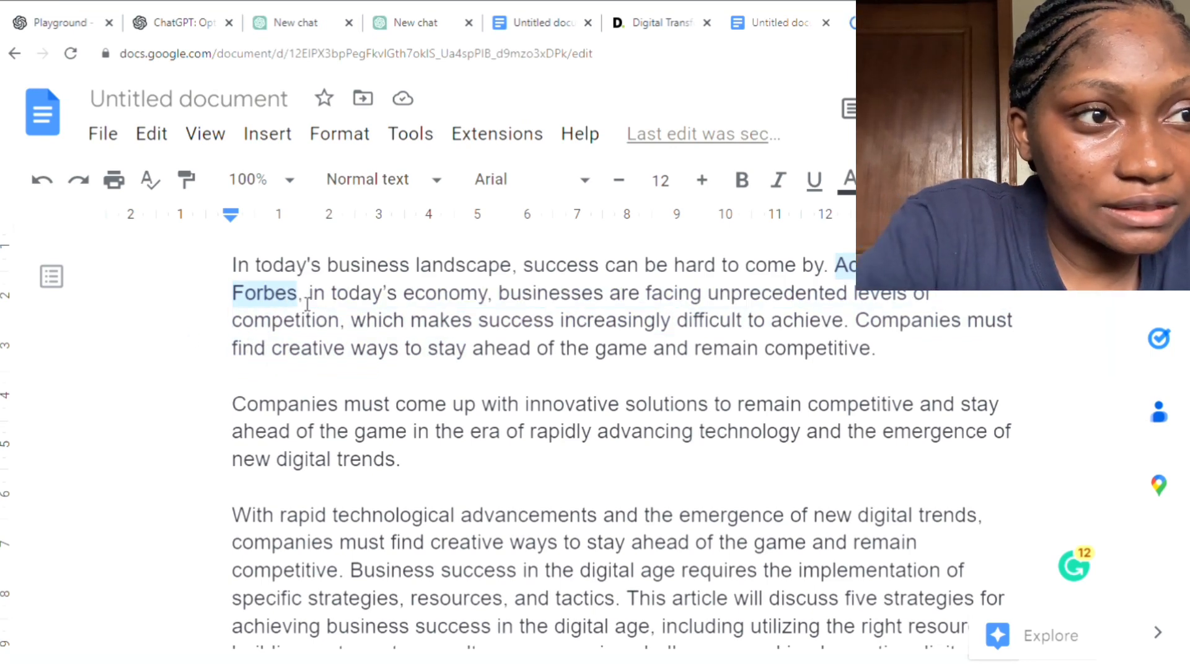
key(ctrl+k)
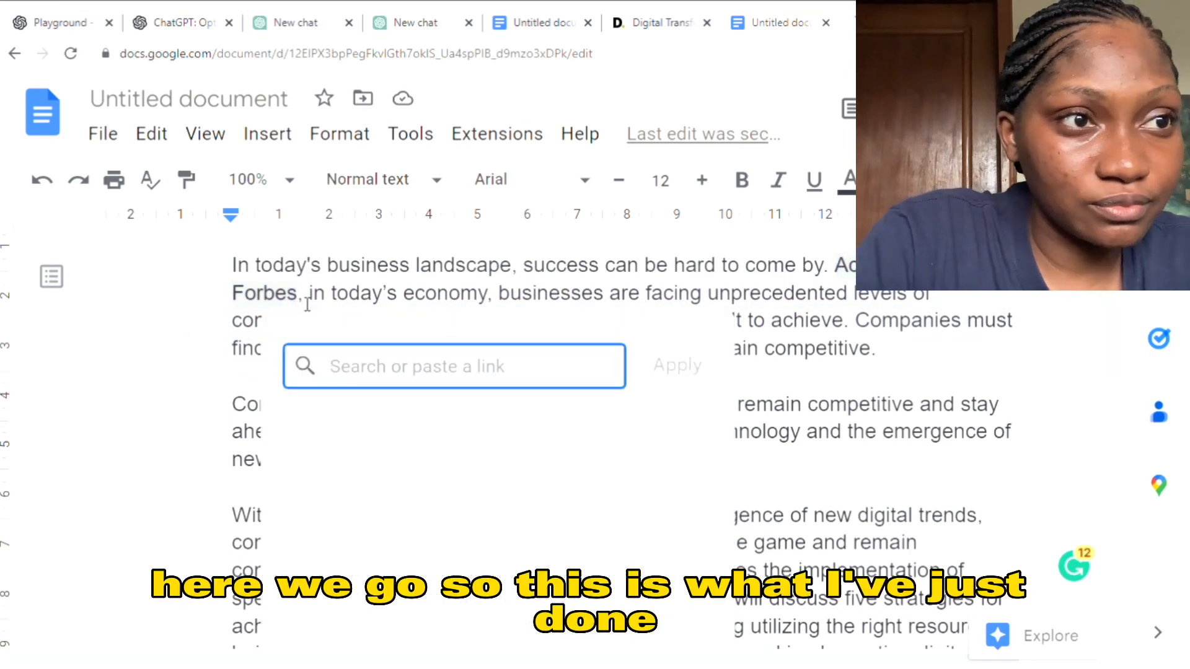
key(ctrl+v)
key(Return)
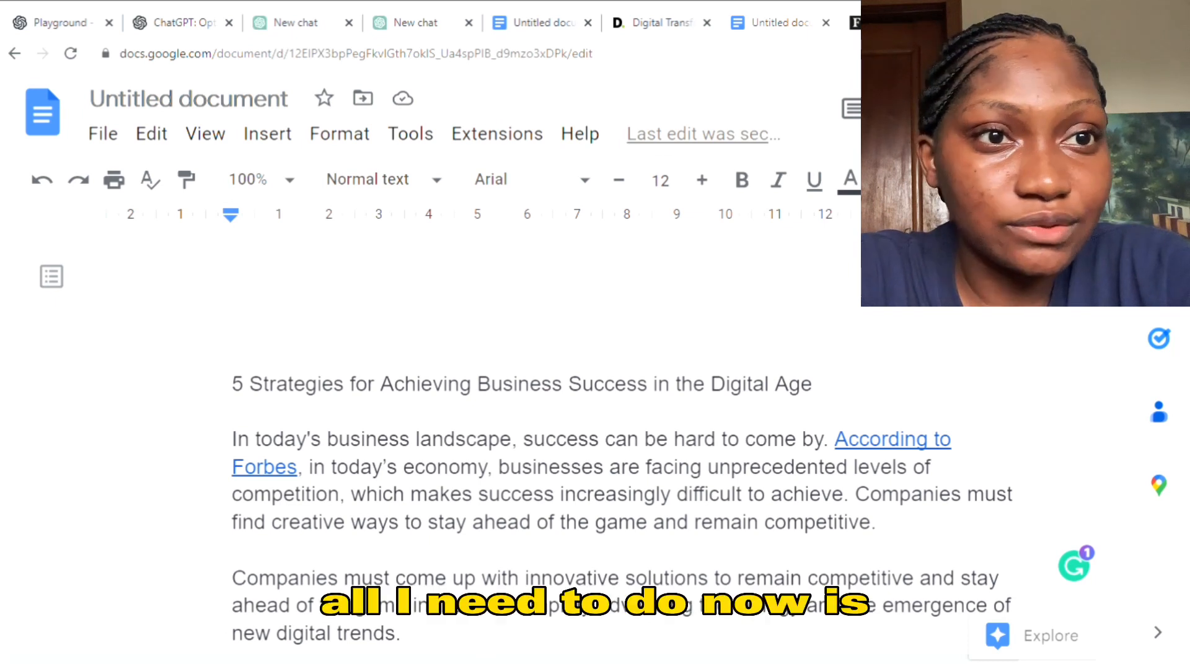
- Format the title "5 Strategies for Achieving Business Success in the Digital Age" as bold Heading 1
scroll(509, 368, down, 1)
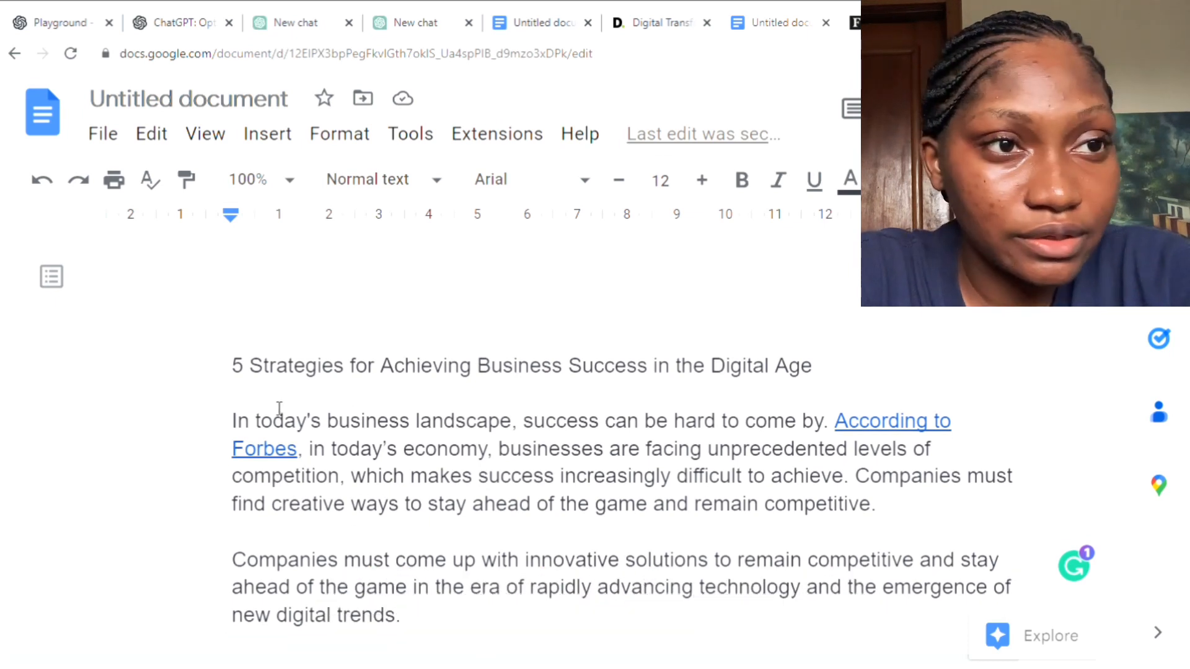
drag(229, 385, 842, 388)
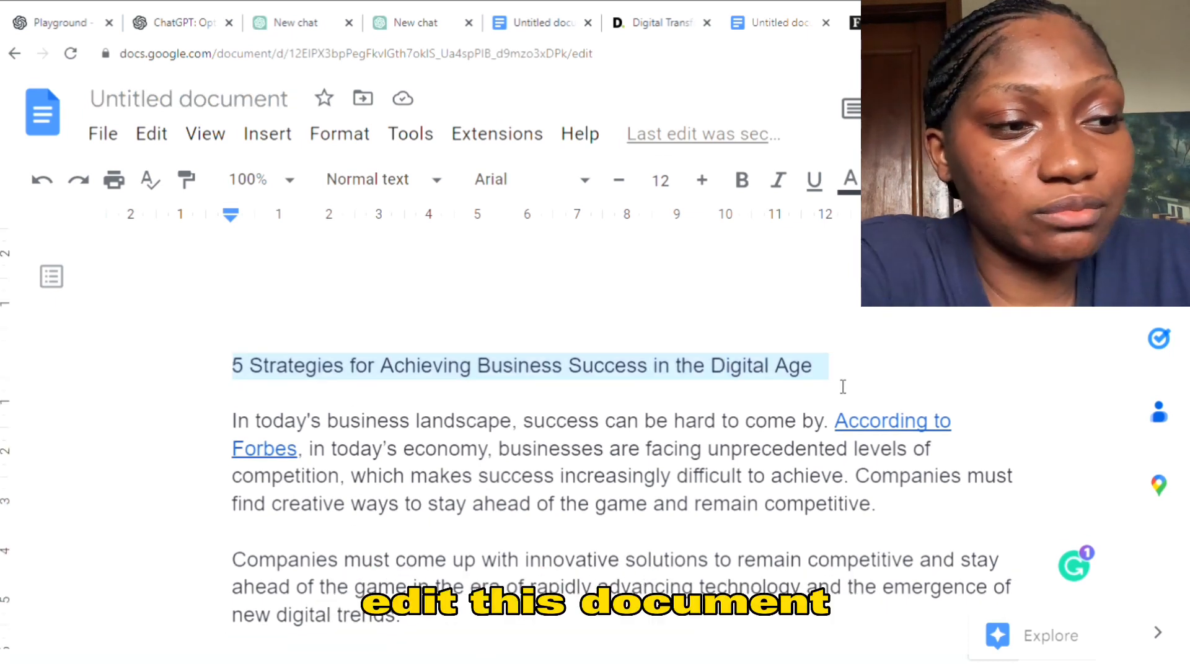
key(ctrl+alt+1)
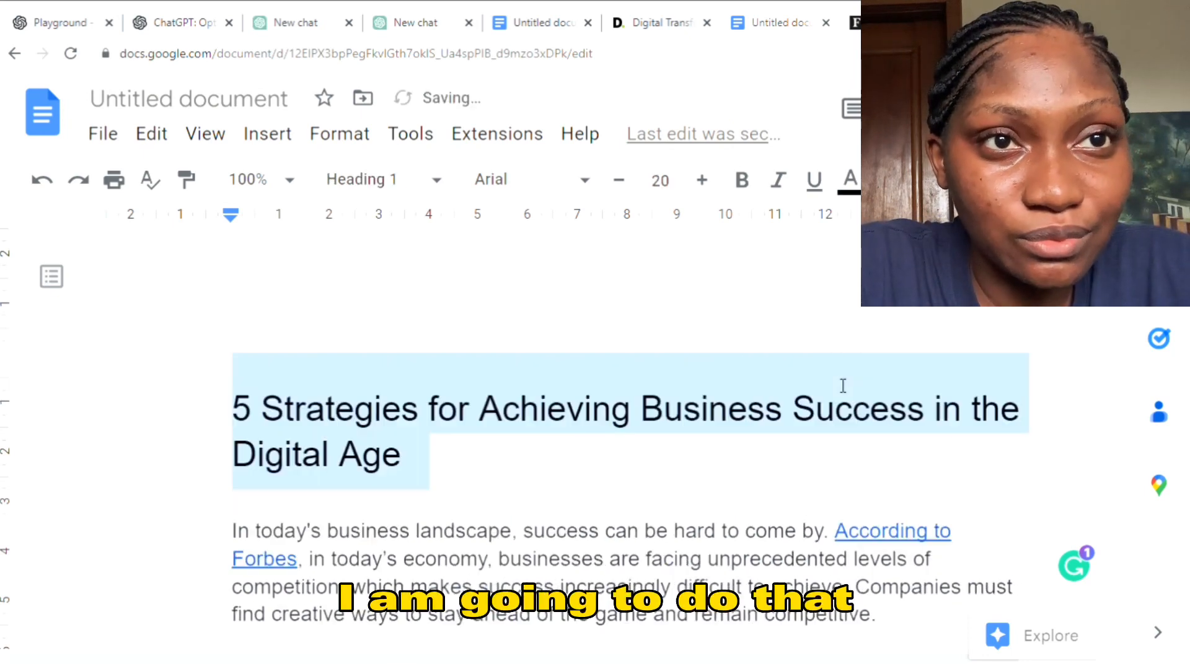
click(742, 181)
click(791, 409)
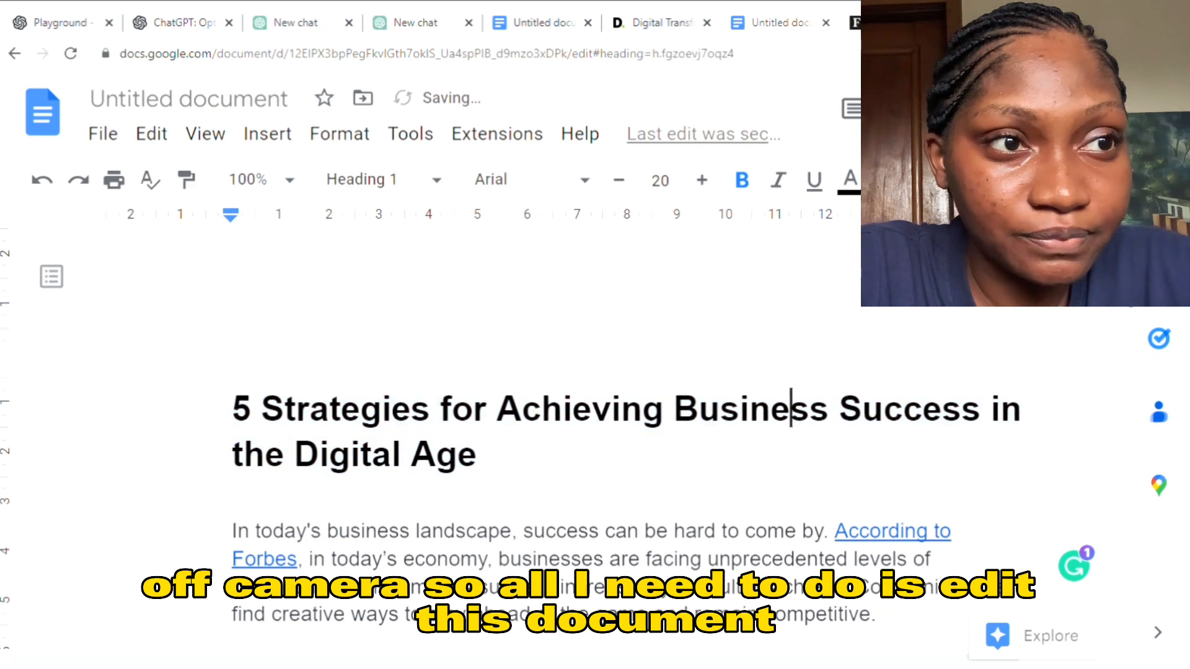
- Review the draft's introduction, definition and digital age sections for headings and claims that need editing or fact-checking
scroll(791, 409, down, 3)
scroll(1108, 335, down, 5)
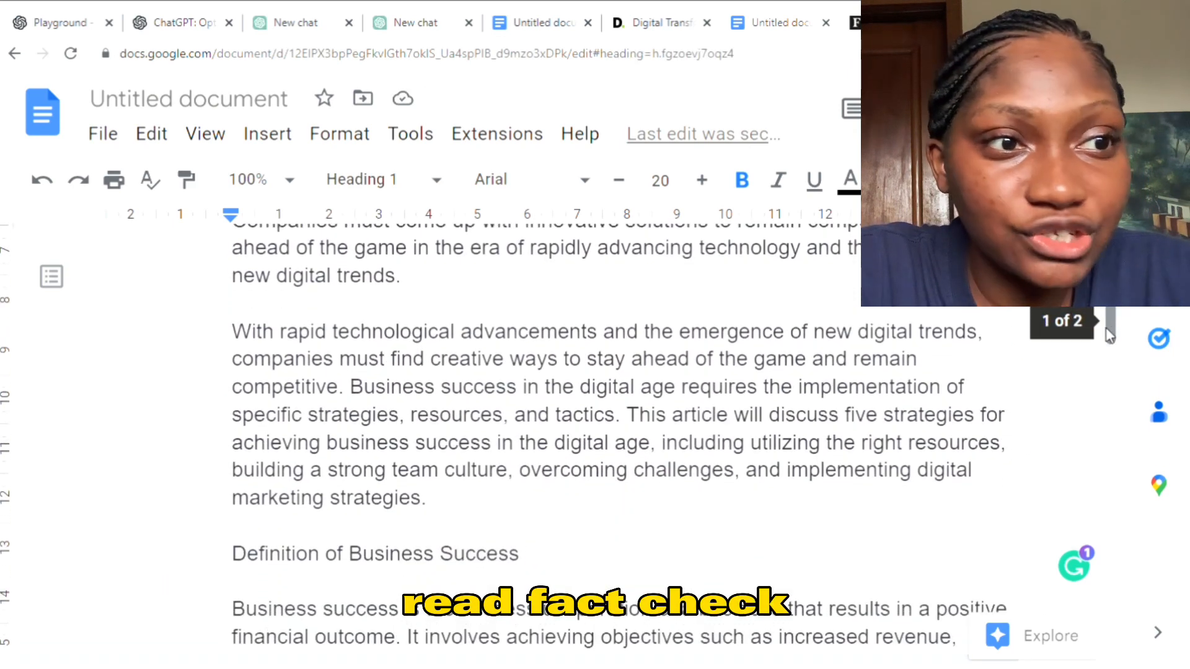
drag(1108, 335, 1110, 380)
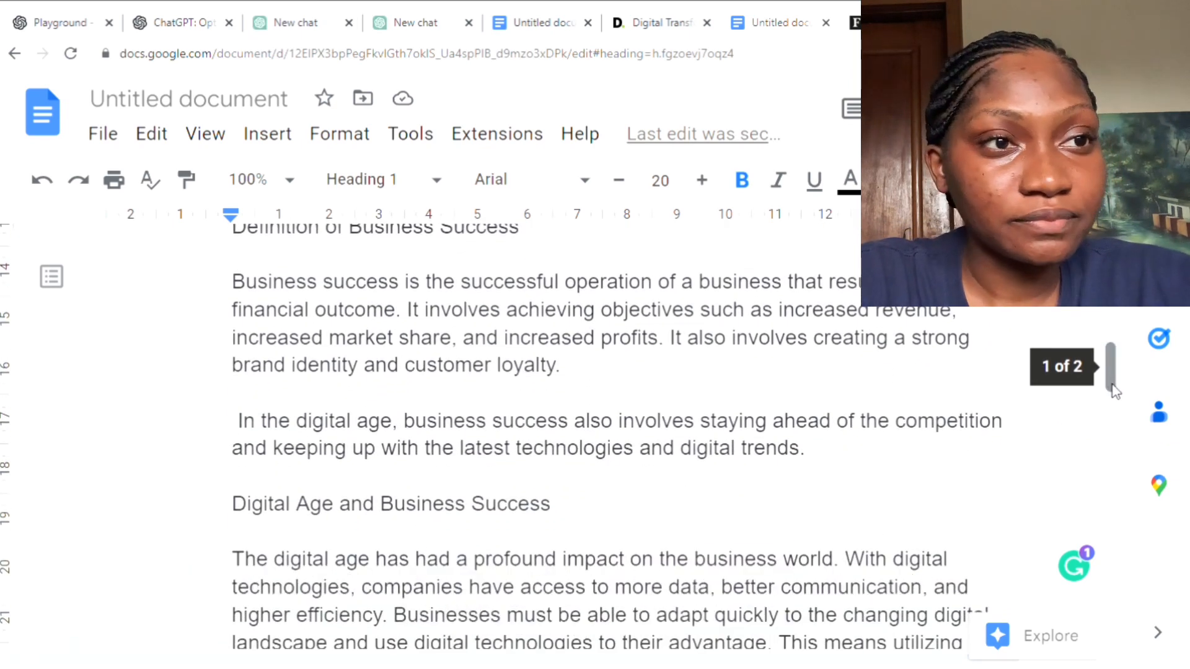
drag(1110, 372, 1106, 400)
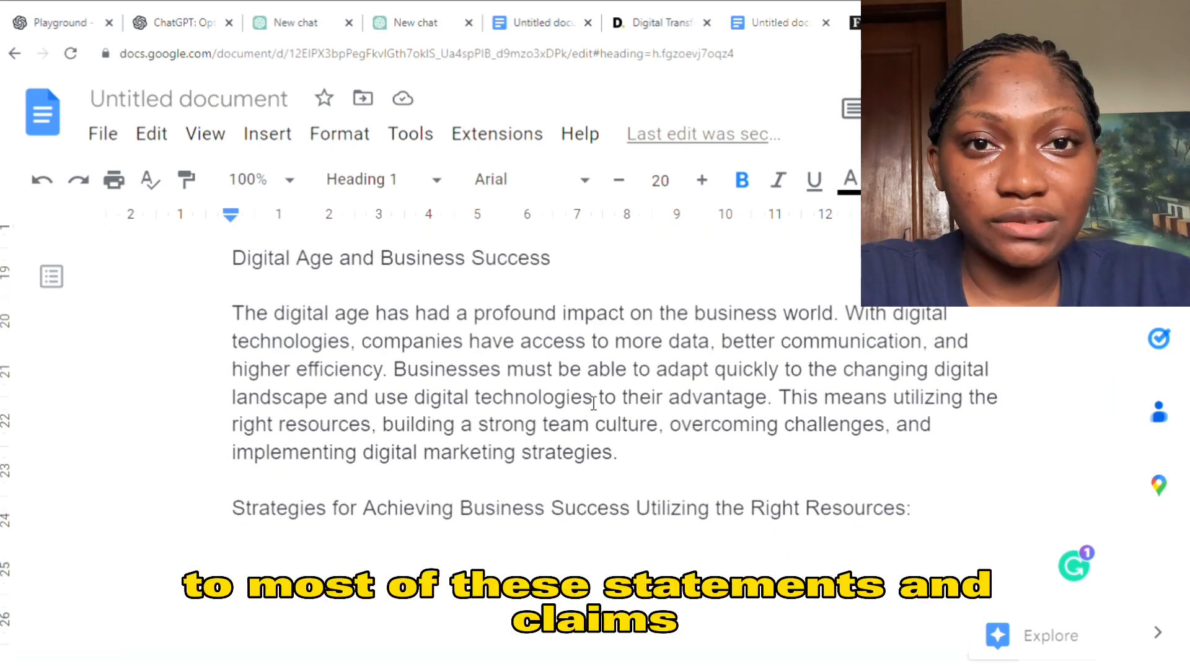
drag(1110, 419, 1132, 352)
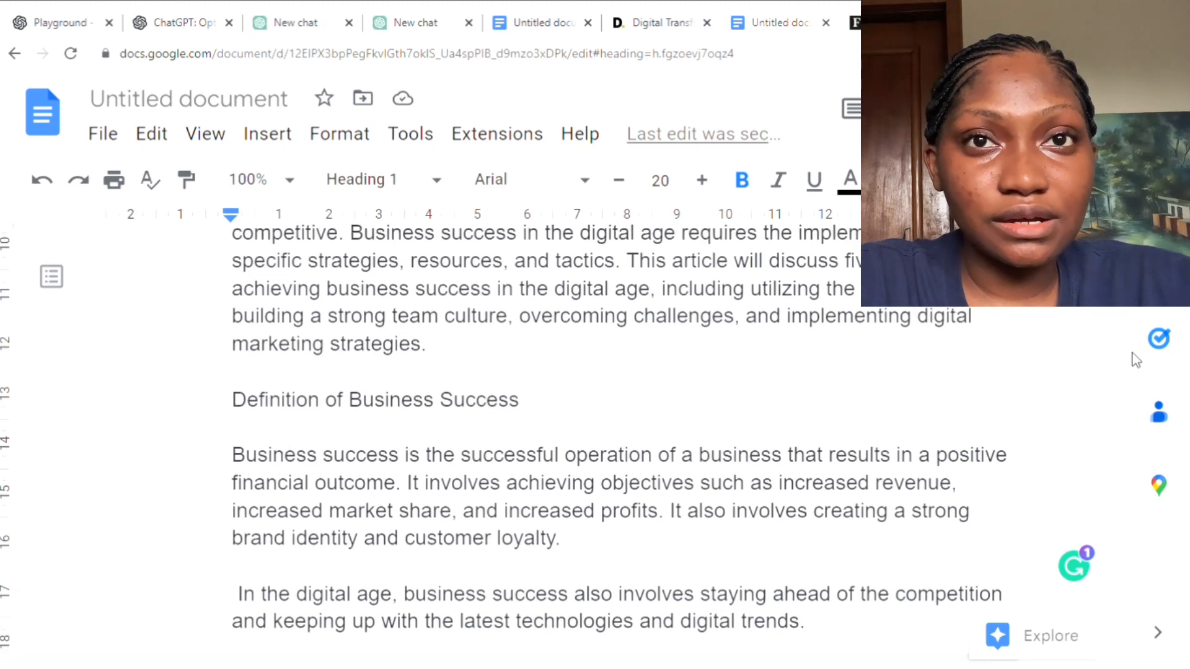